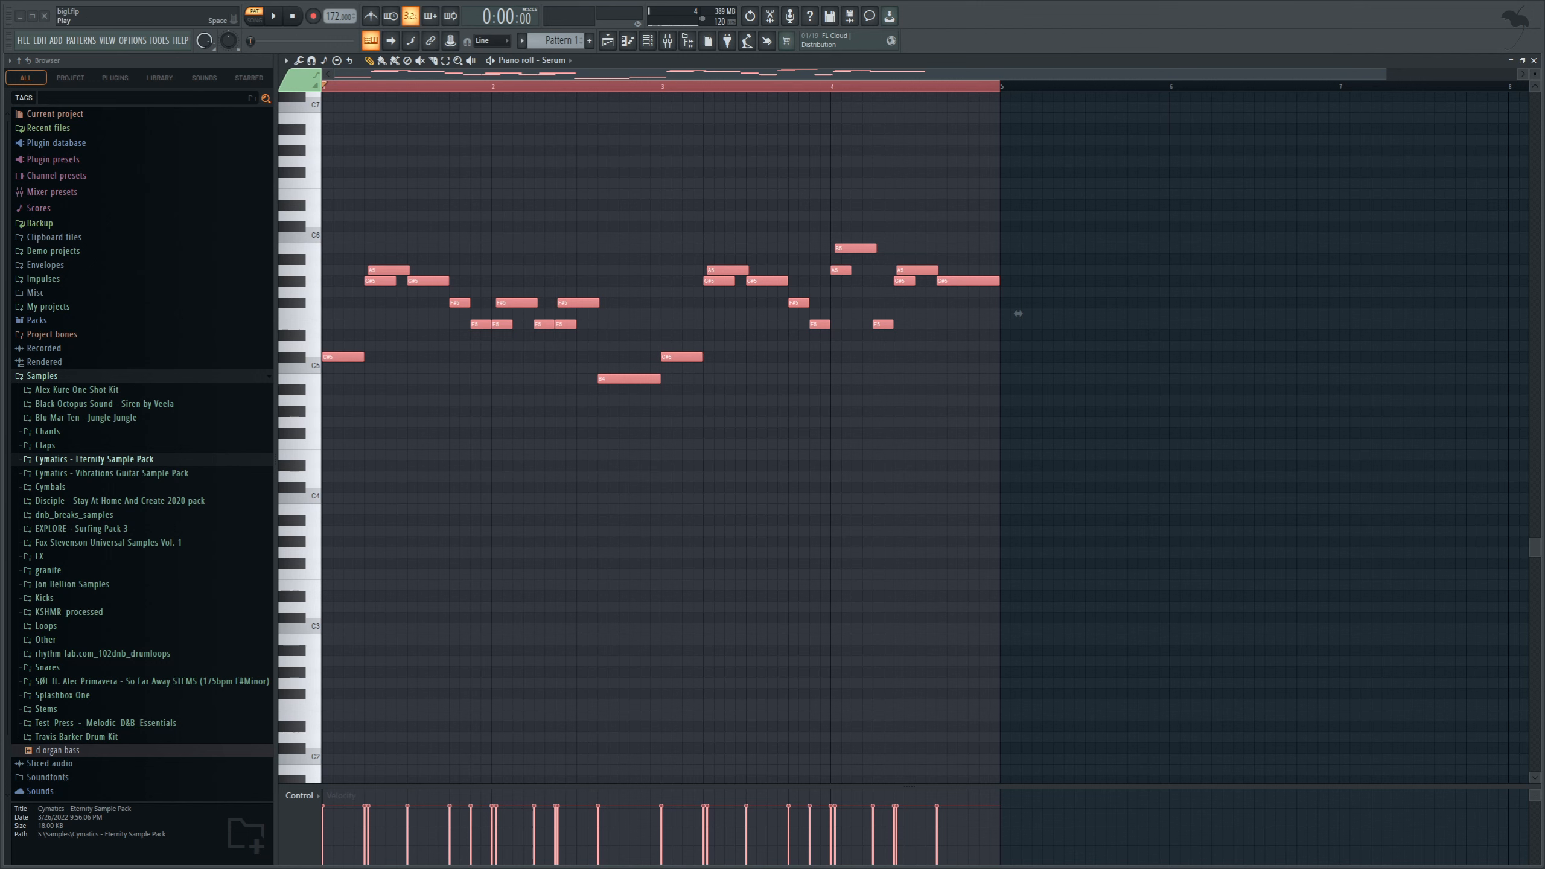
Step: Play back the lead melody in the piano roll and stop it near the end of the pattern
{"action": "key", "text": "space"}
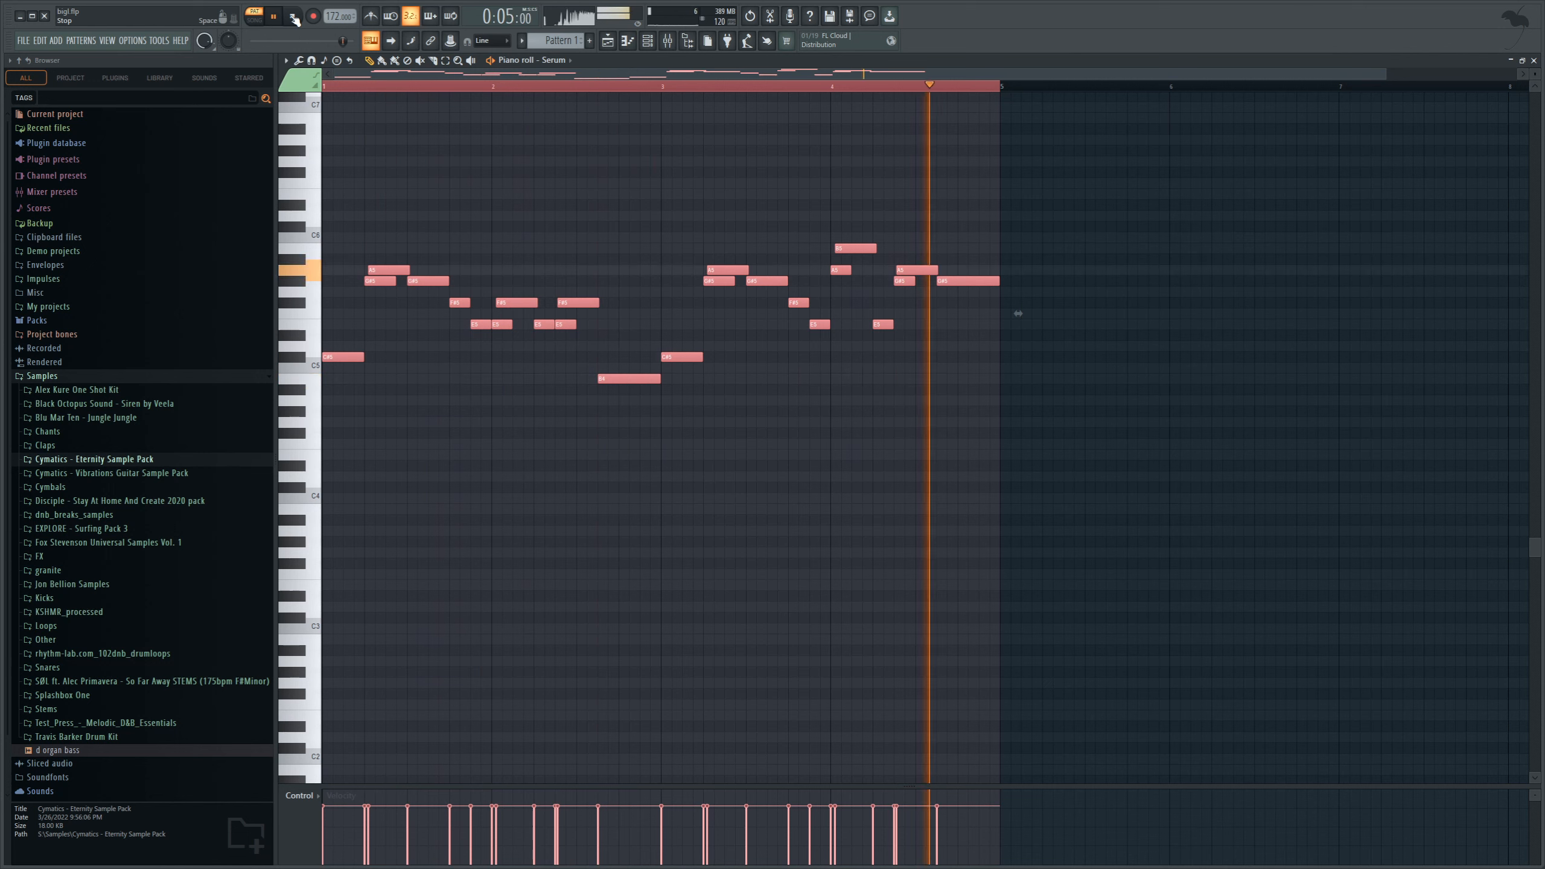
{"action": "left_click", "coordinate": [294, 17]}
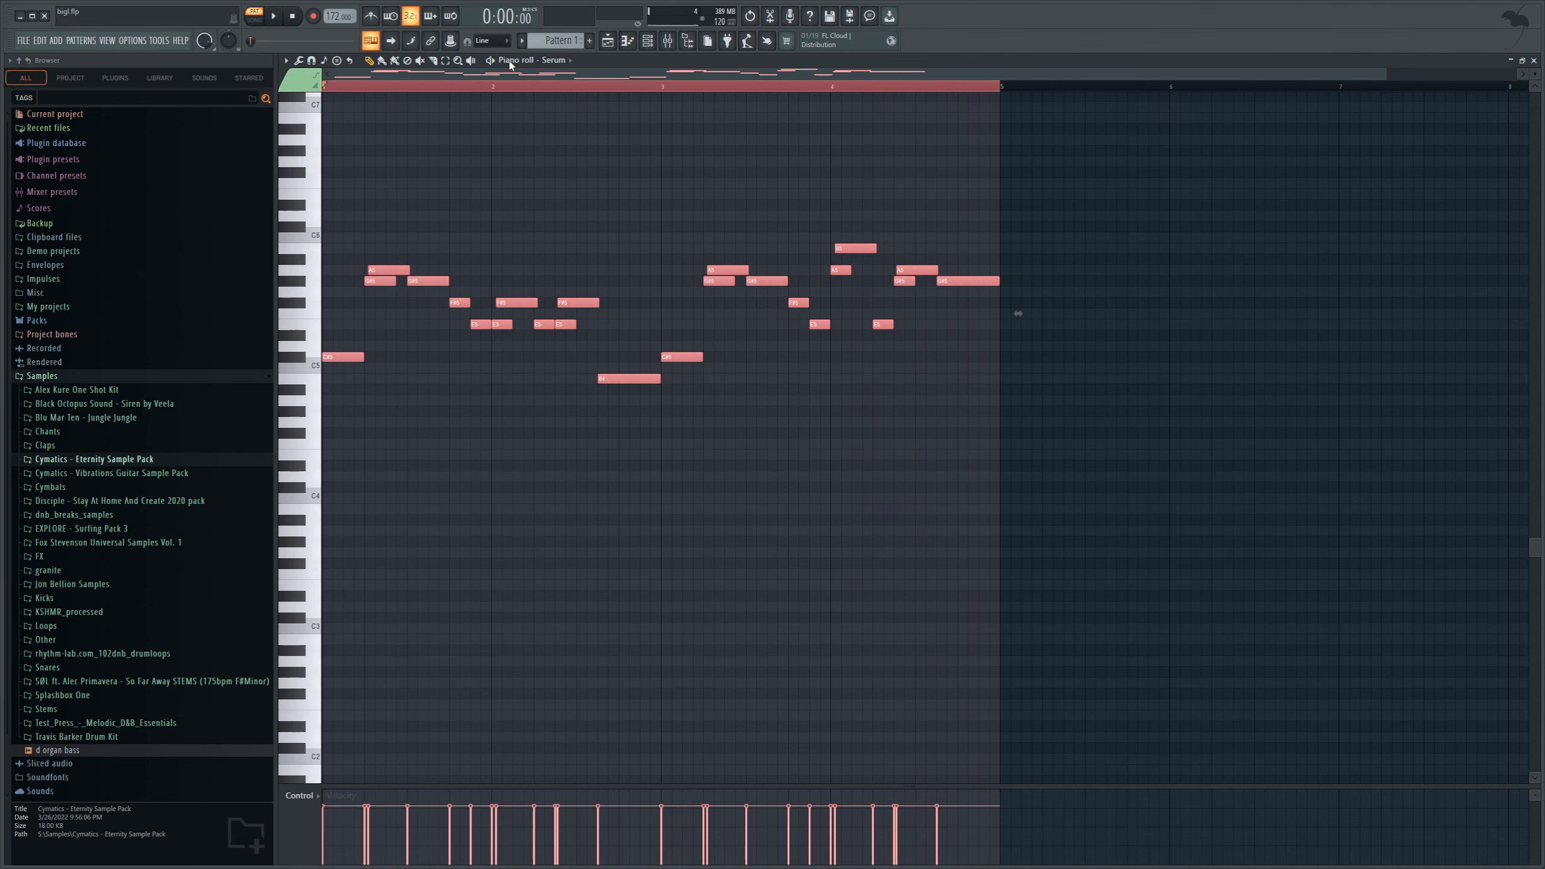
Step: Load FabFilter Pro-Q 3 into the first effect slot of mixer Insert 3 and reposition its window
{"action": "left_click", "coordinate": [668, 40]}
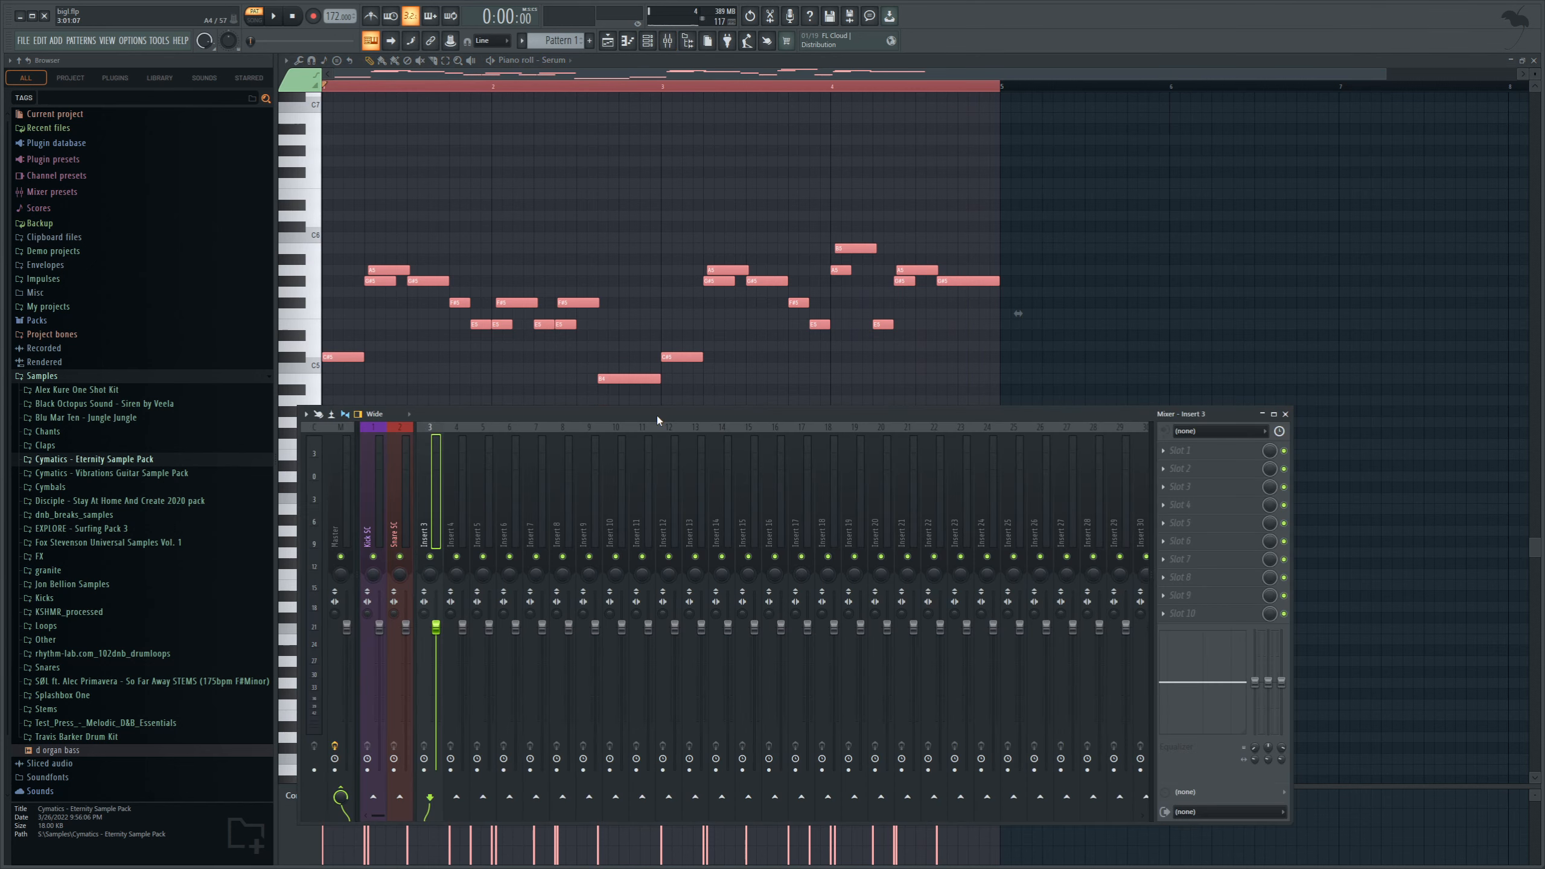
{"action": "left_click_drag", "start_coordinate": [657, 415], "coordinate": [743, 448]}
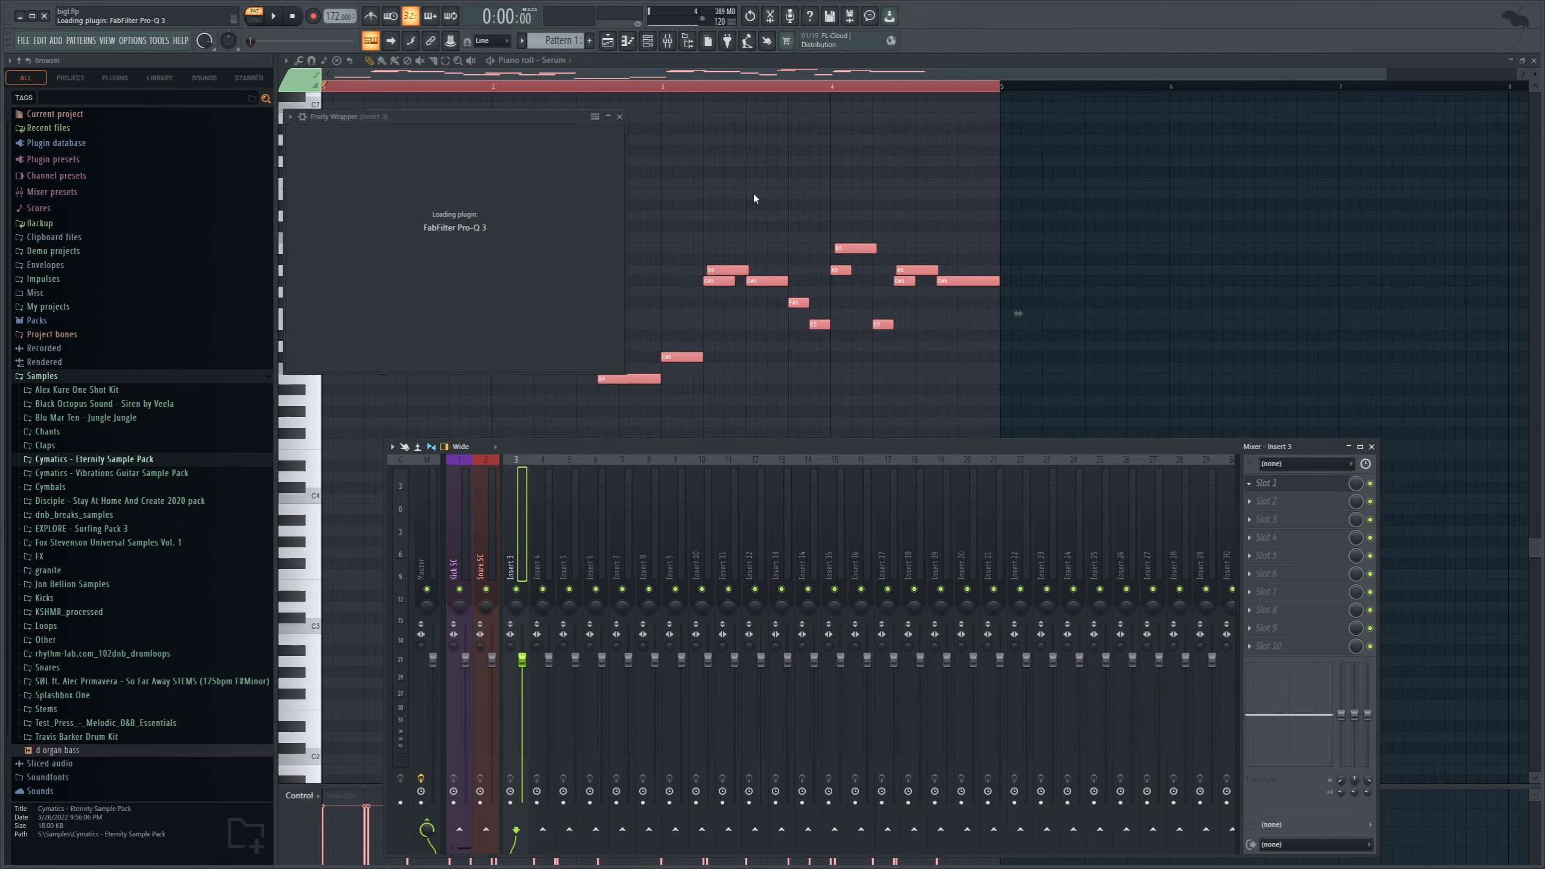
{"action": "left_click_drag", "start_coordinate": [564, 116], "coordinate": [746, 355]}
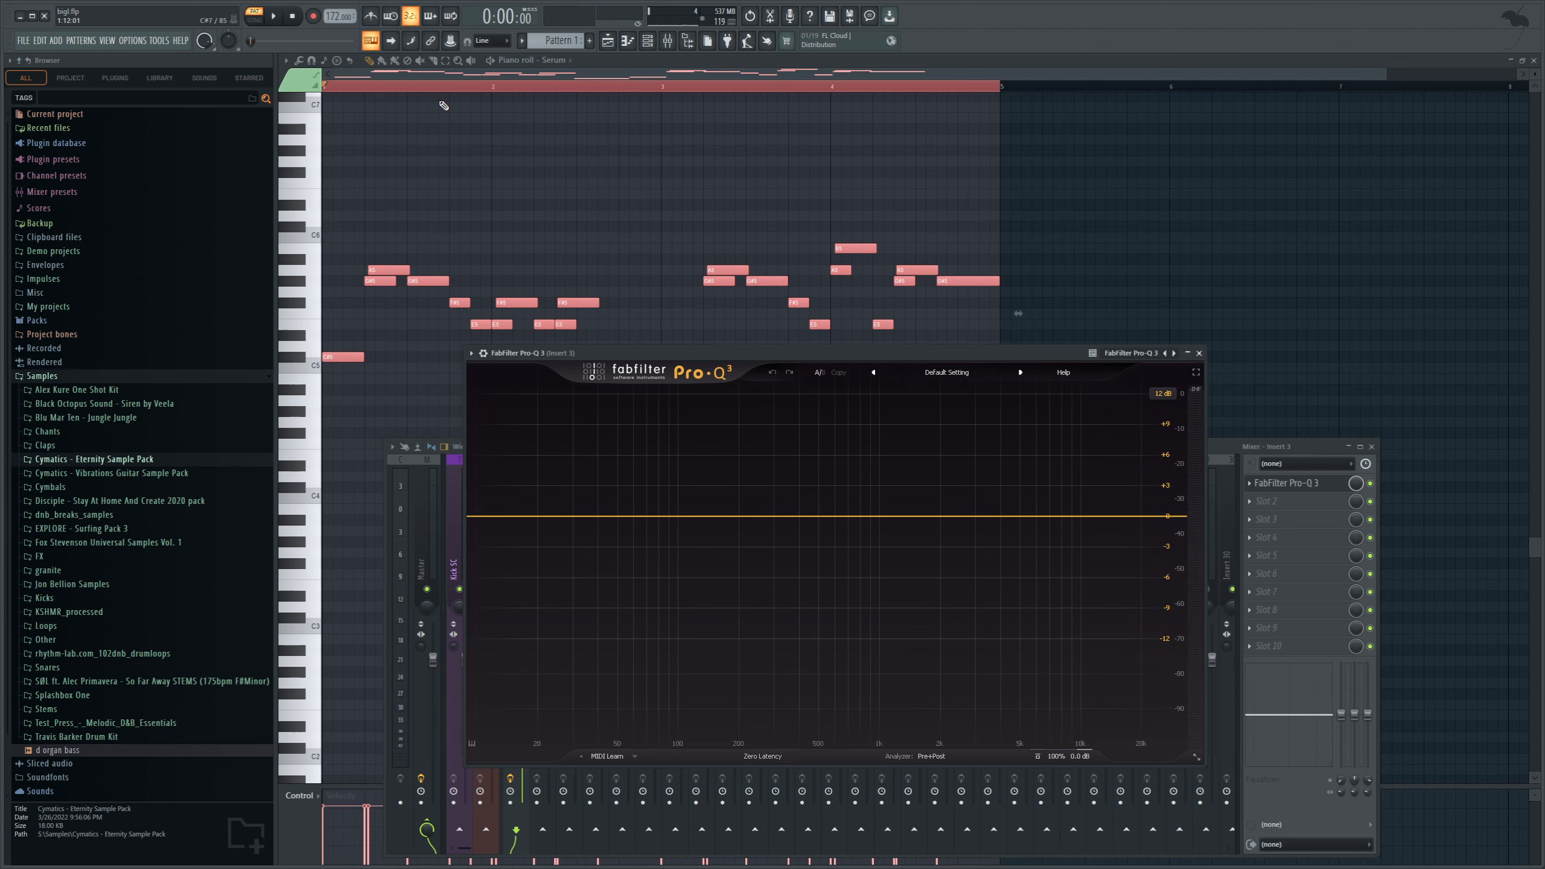
Step: Open the Serum channel's synth window and move it aside so the EQ display is partly visible
{"action": "left_click", "coordinate": [649, 41]}
{"action": "left_click", "coordinate": [1225, 645]}
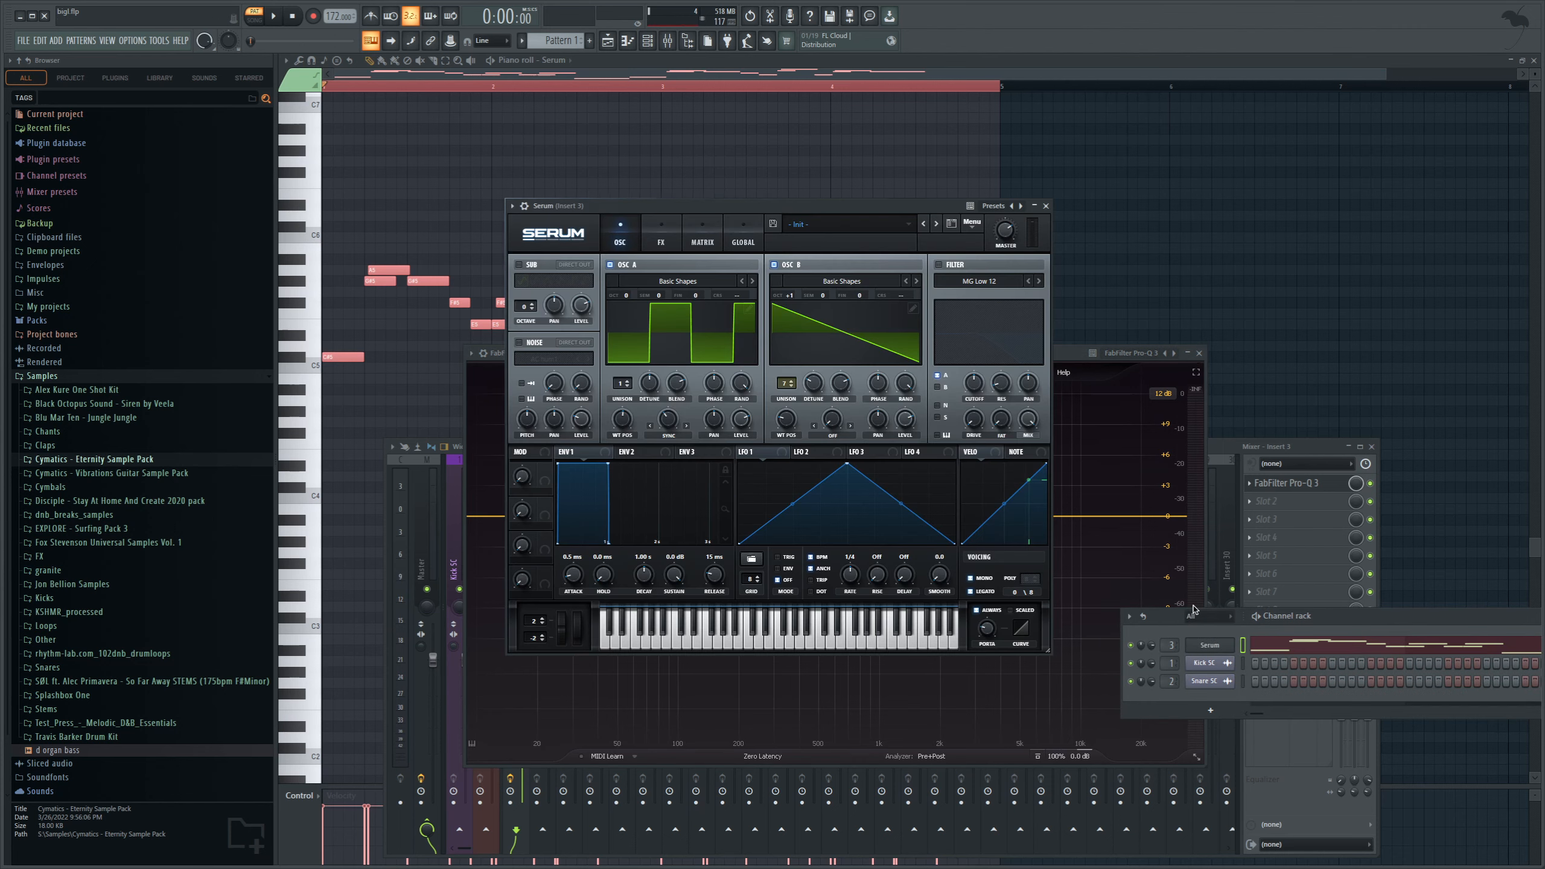
{"action": "left_click_drag", "start_coordinate": [683, 208], "coordinate": [508, 191]}
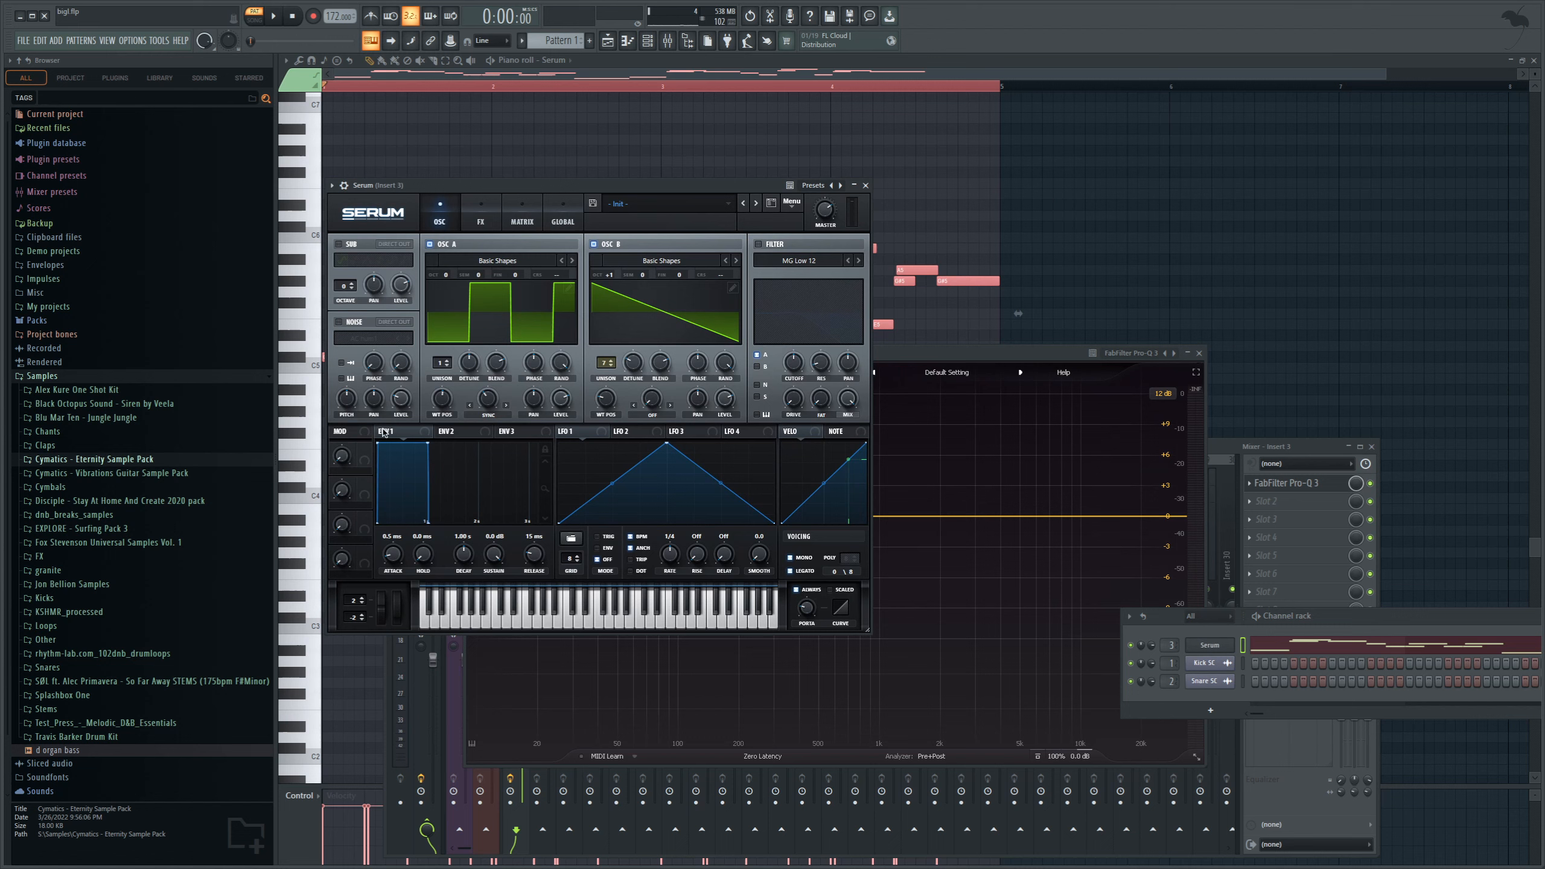
Step: Turn off OSC A's warp and disable OSC B in Serum, and play the melody with the plain square wave
{"action": "left_click", "coordinate": [470, 406]}
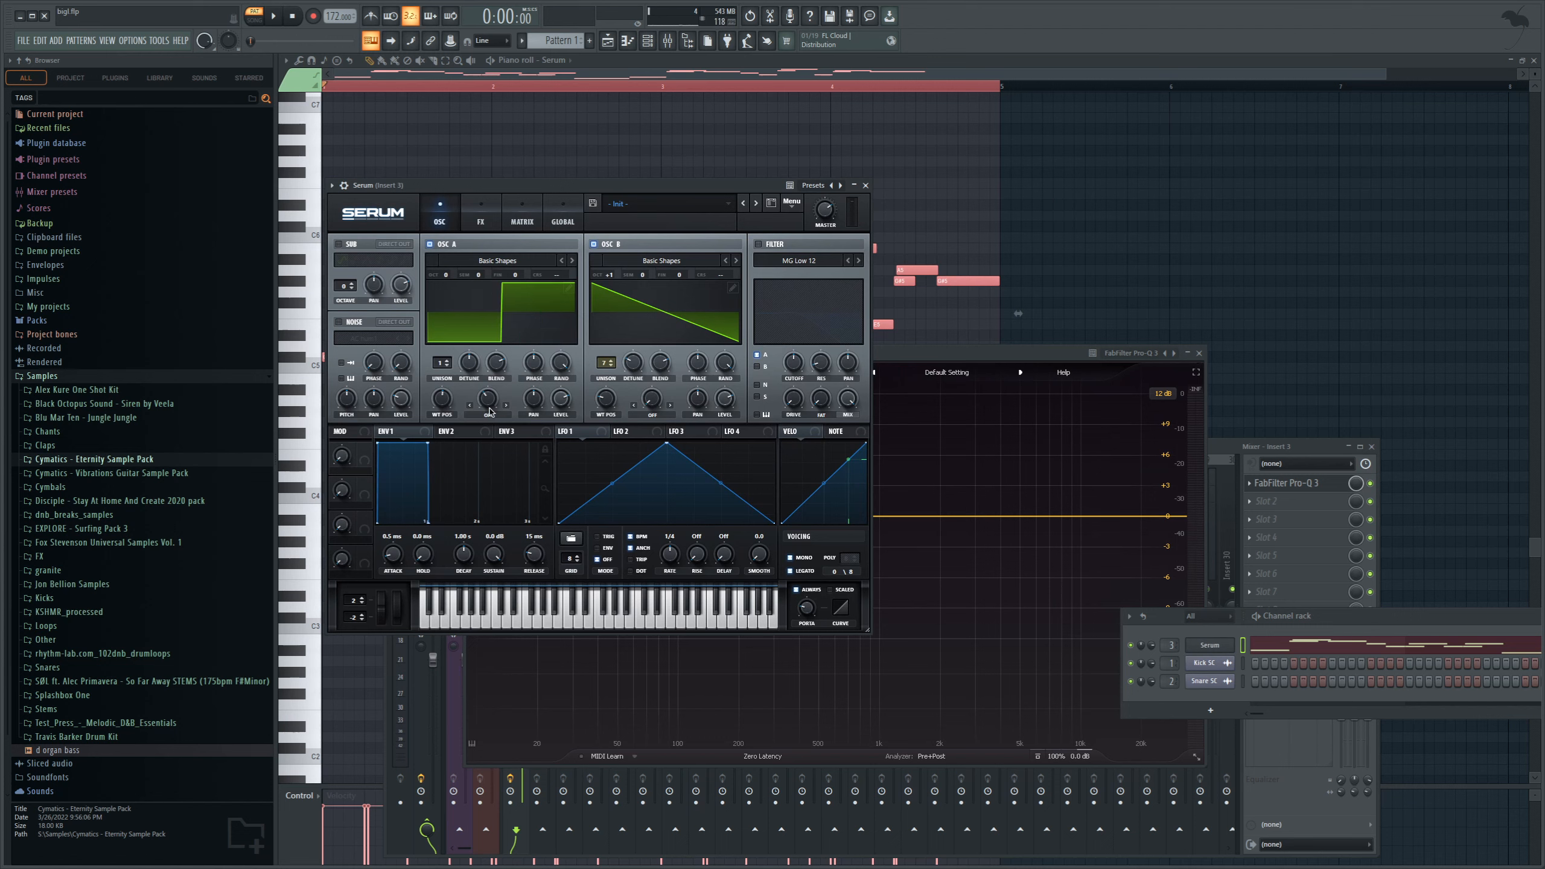
{"action": "left_click", "coordinate": [613, 243]}
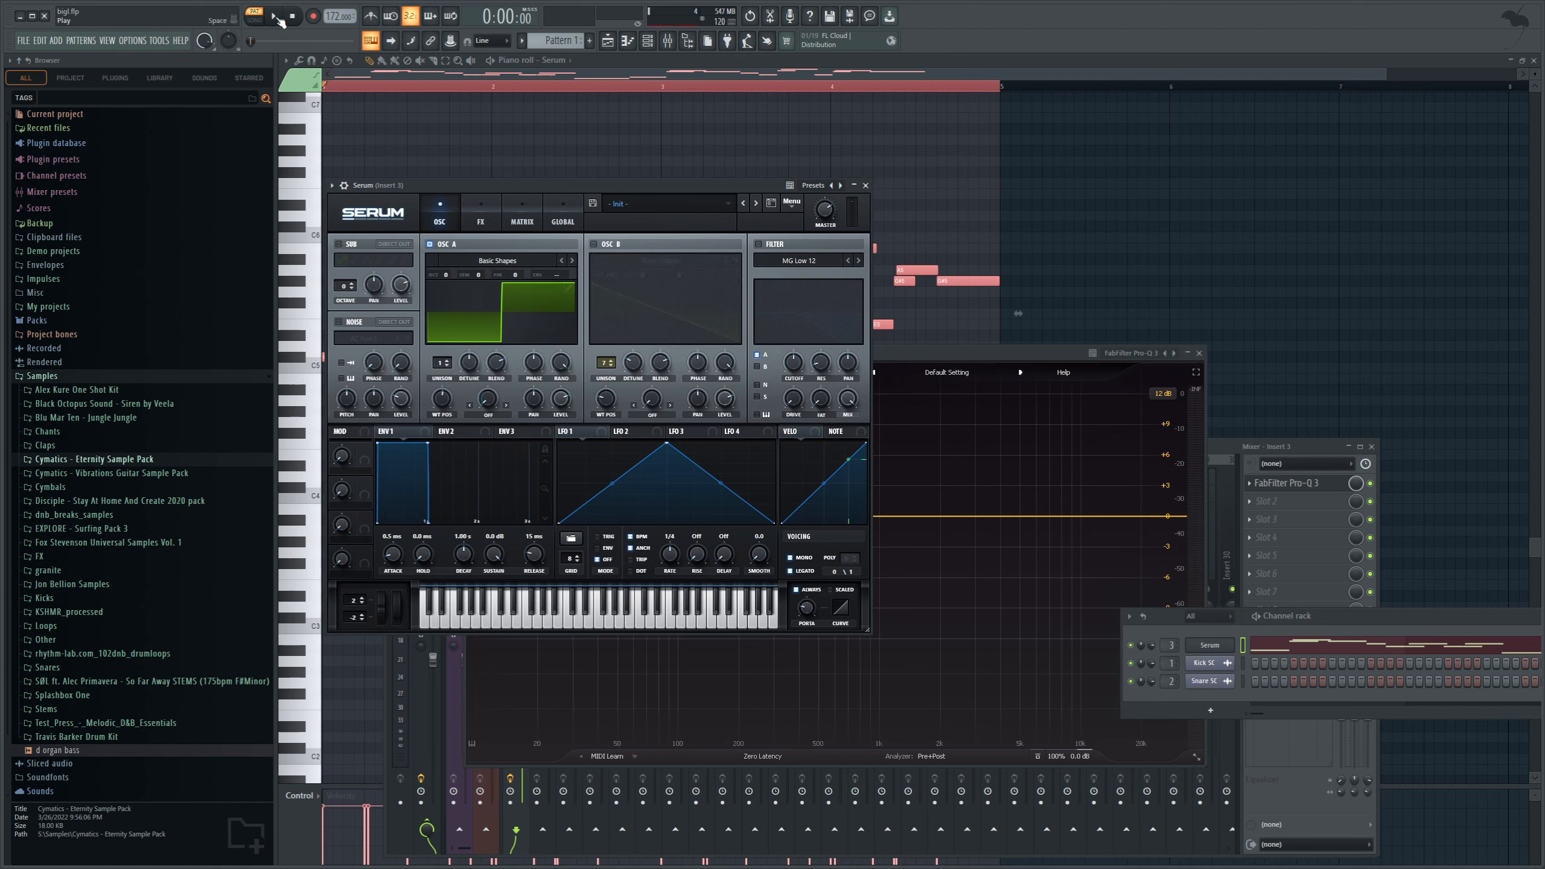
{"action": "left_click", "coordinate": [278, 19]}
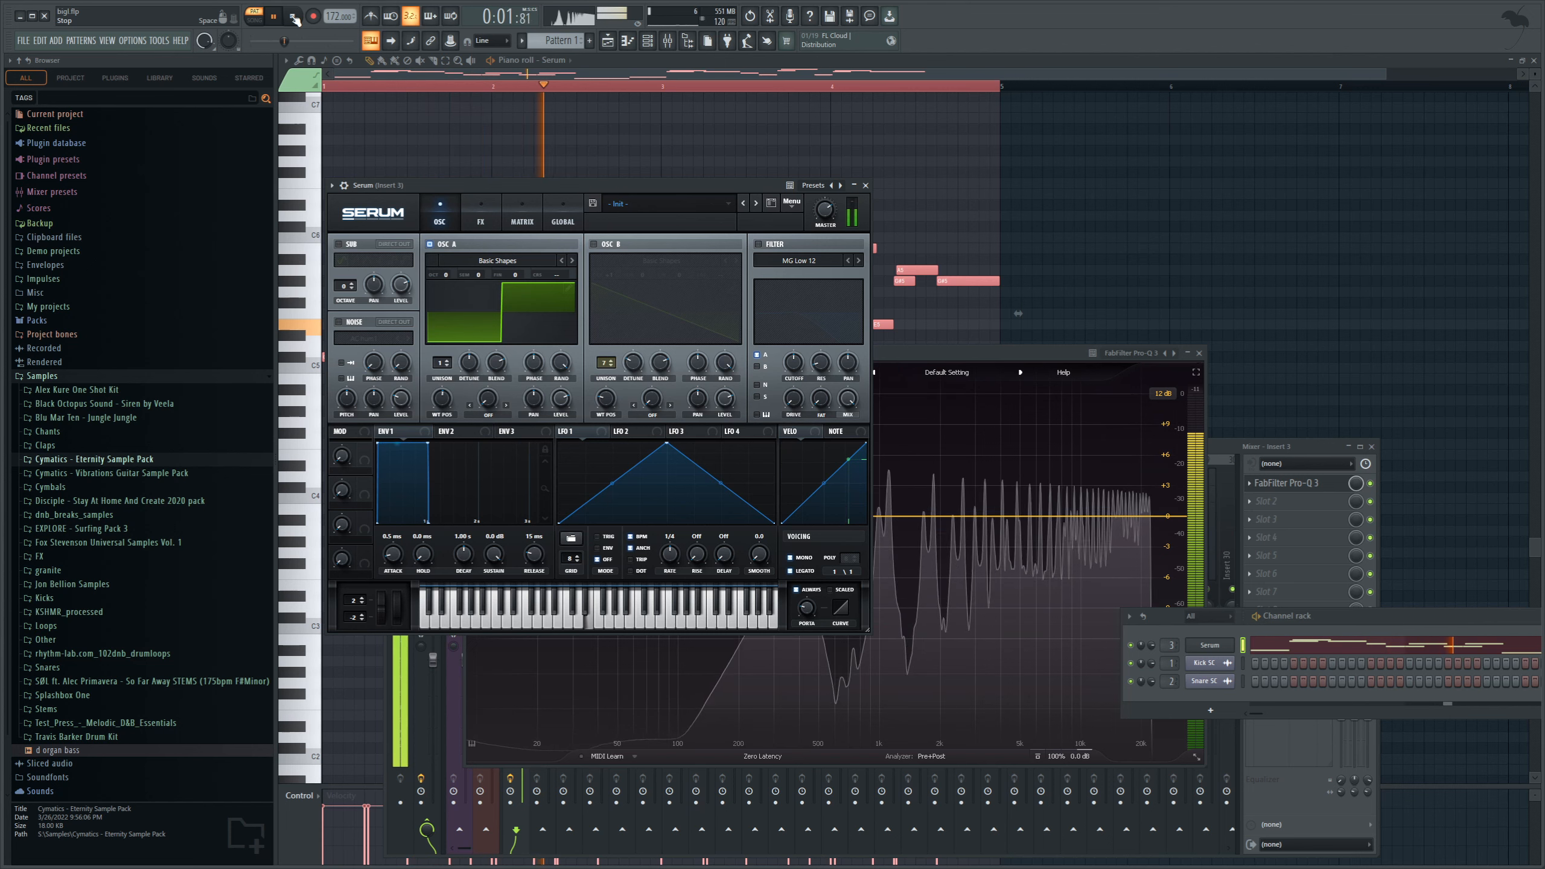
{"action": "left_click", "coordinate": [294, 18]}
Step: Set OSC A's warp mode to Sync and adjust its amount to about 1.62% while the melody plays
{"action": "left_click", "coordinate": [506, 405]}
{"action": "left_click_drag", "start_coordinate": [489, 399], "coordinate": [496, 355]}
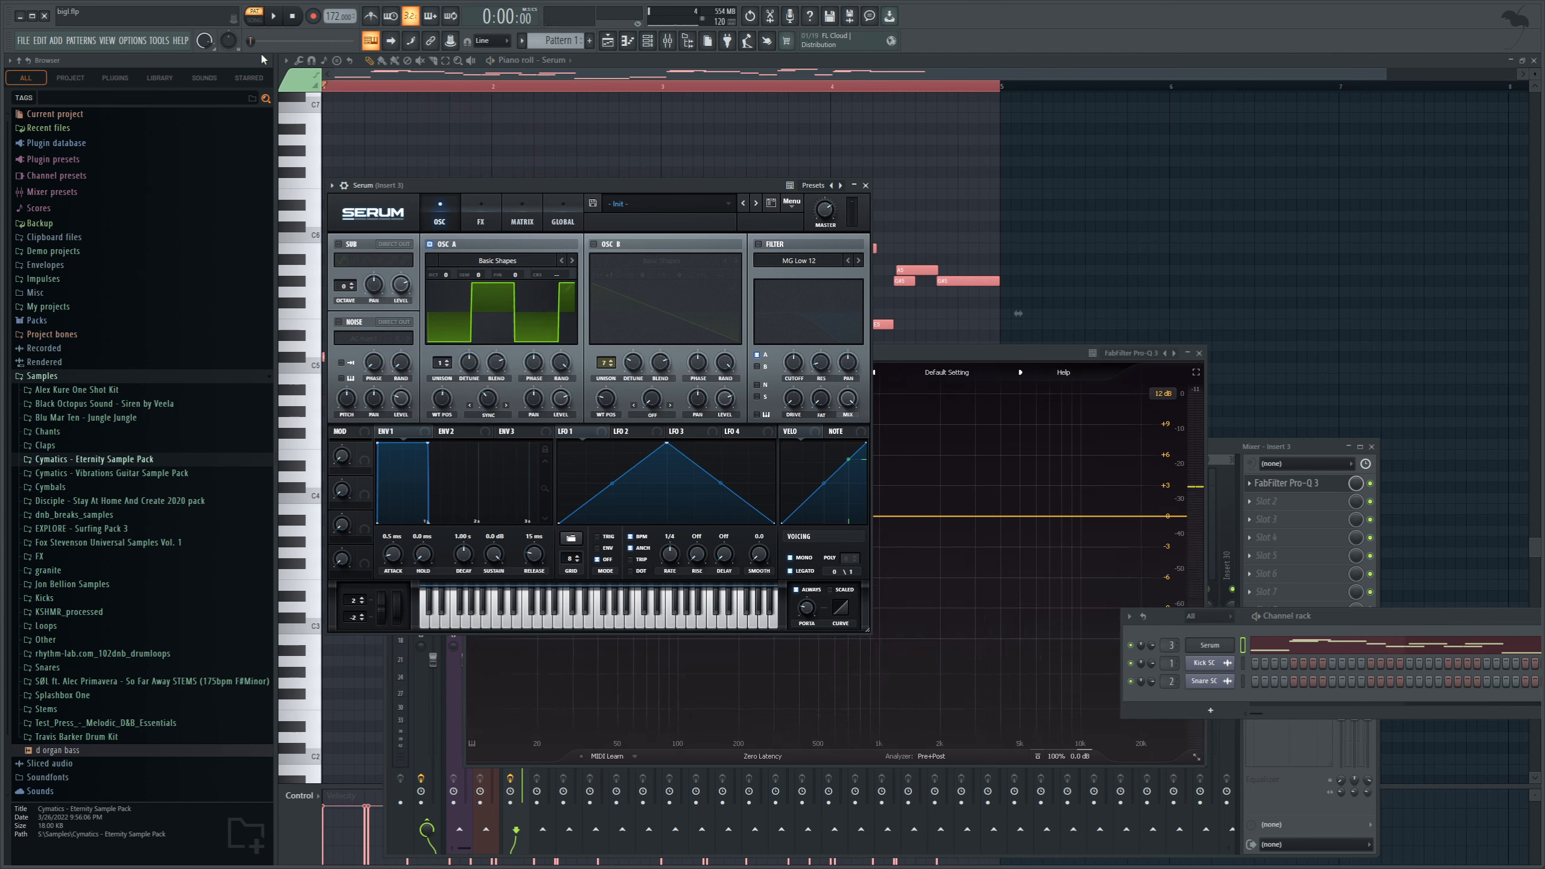
{"action": "left_click", "coordinate": [273, 18]}
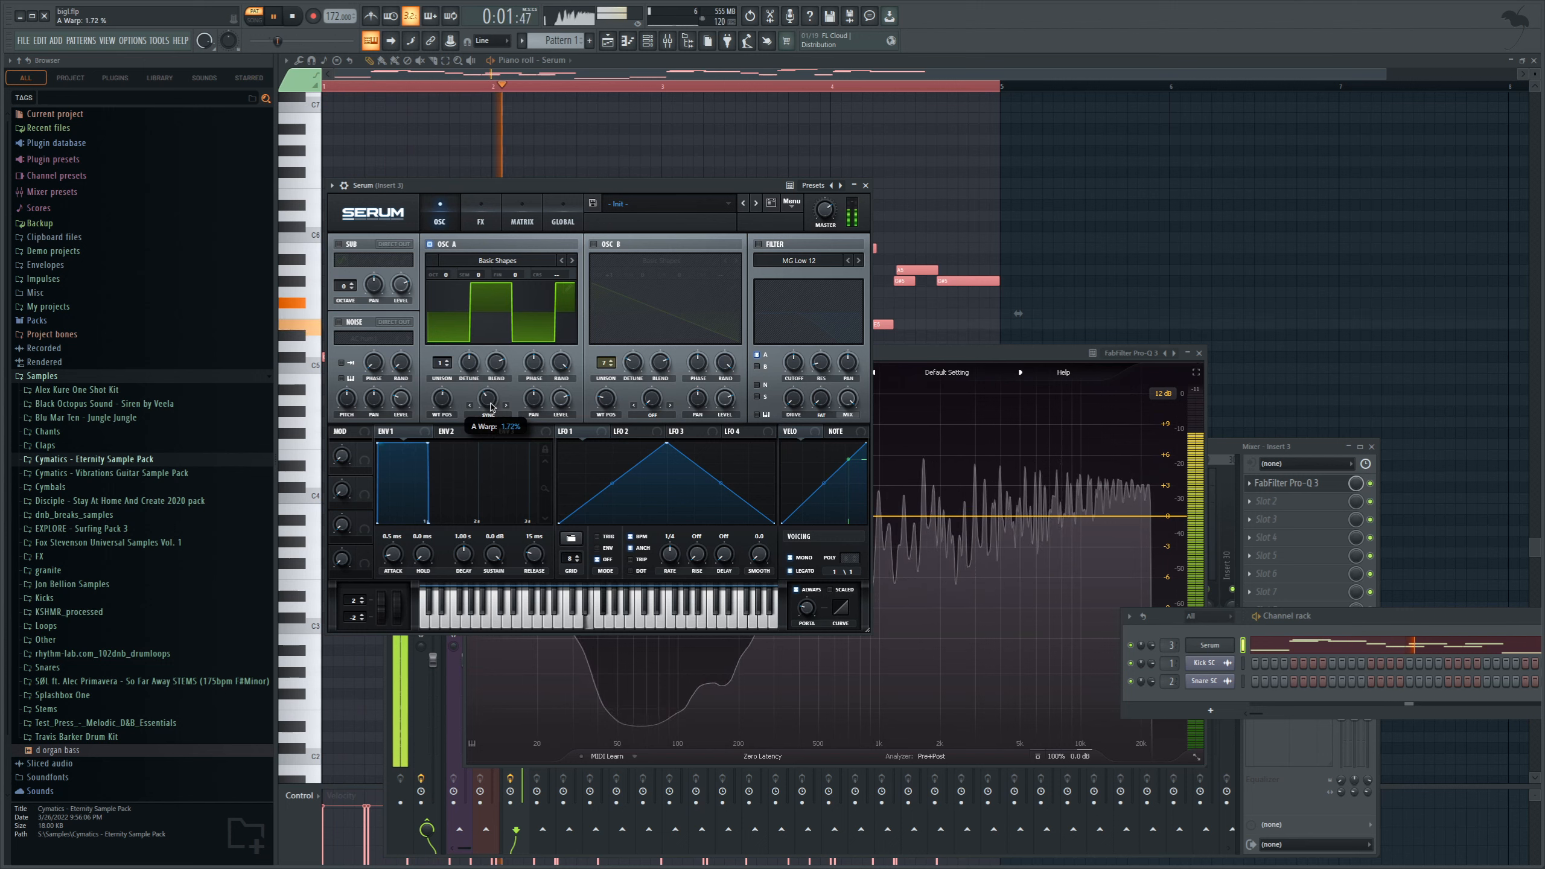
{"action": "left_click_drag", "start_coordinate": [488, 402], "coordinate": [489, 407]}
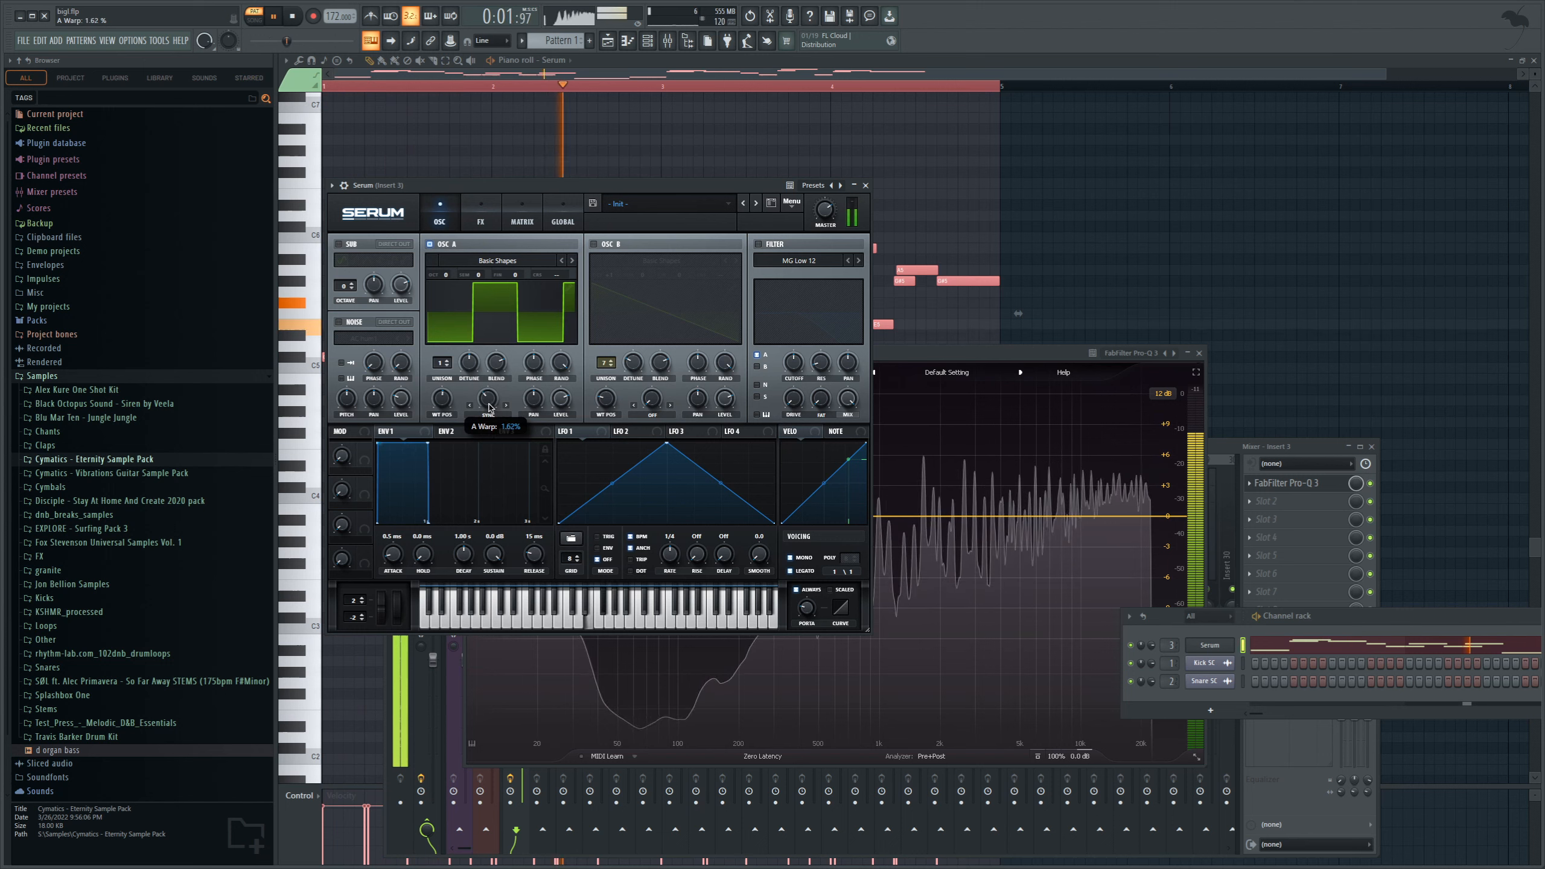
{"action": "left_click", "coordinate": [295, 19]}
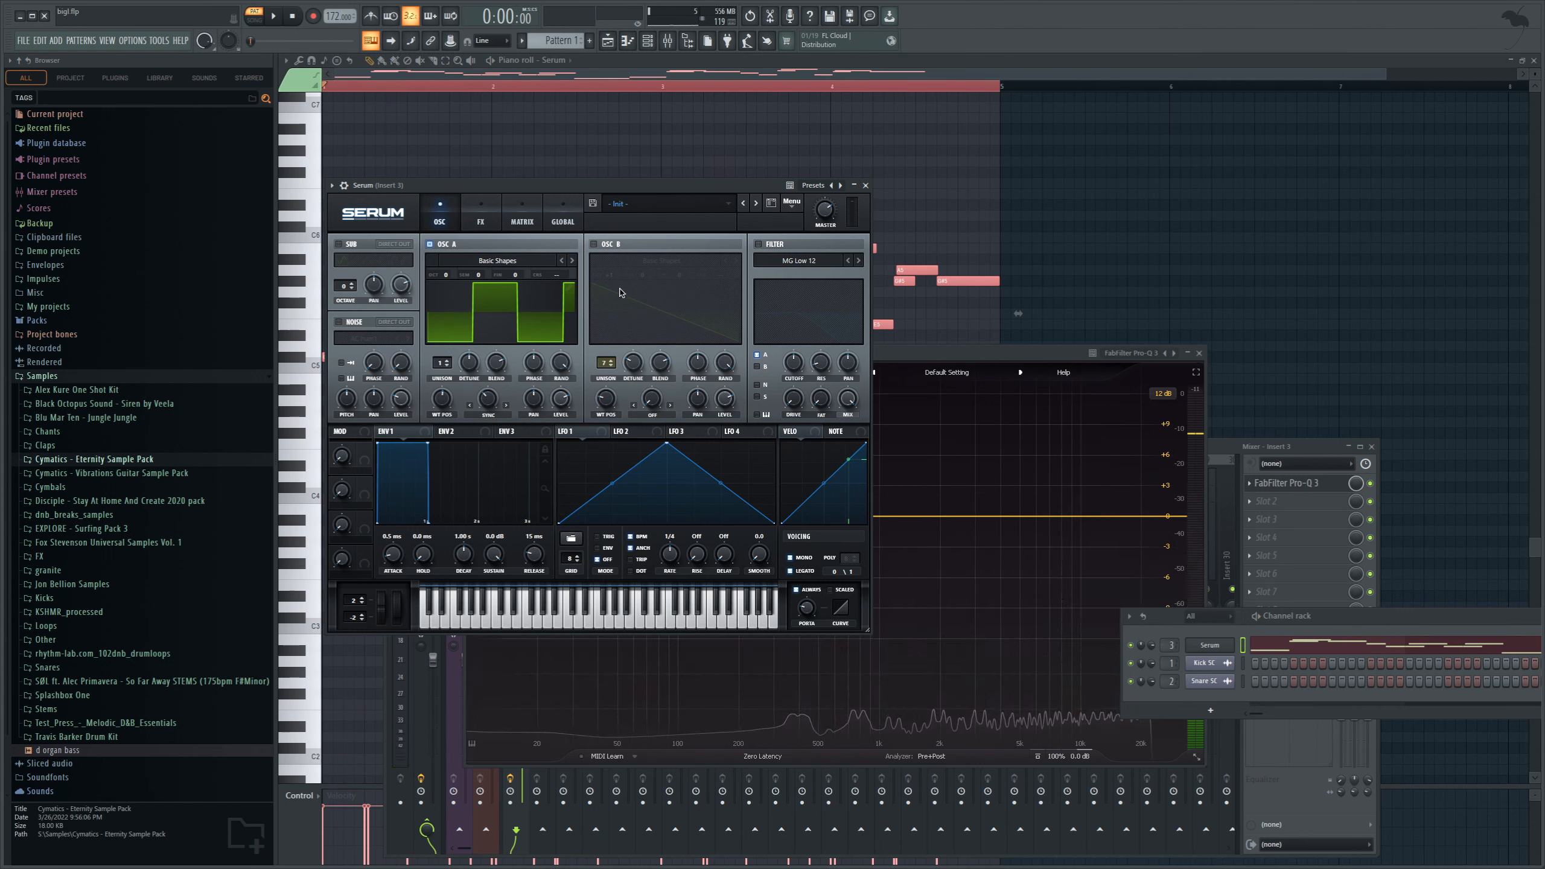
Step: Re-enable OSC B in Serum and play the melody with both oscillators
{"action": "left_click", "coordinate": [594, 243]}
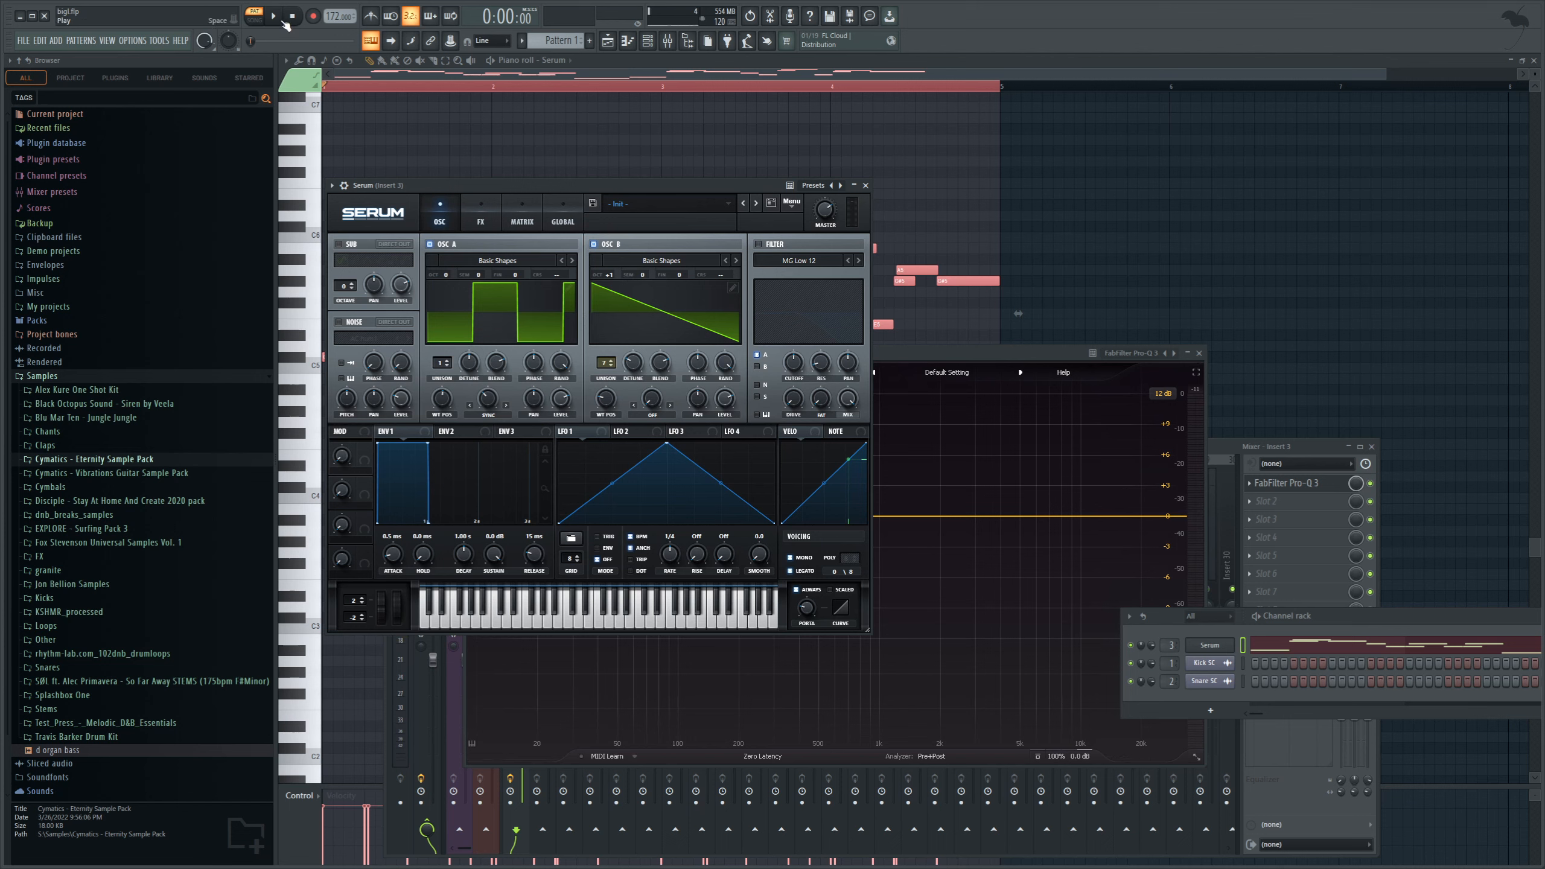
{"action": "left_click", "coordinate": [274, 16]}
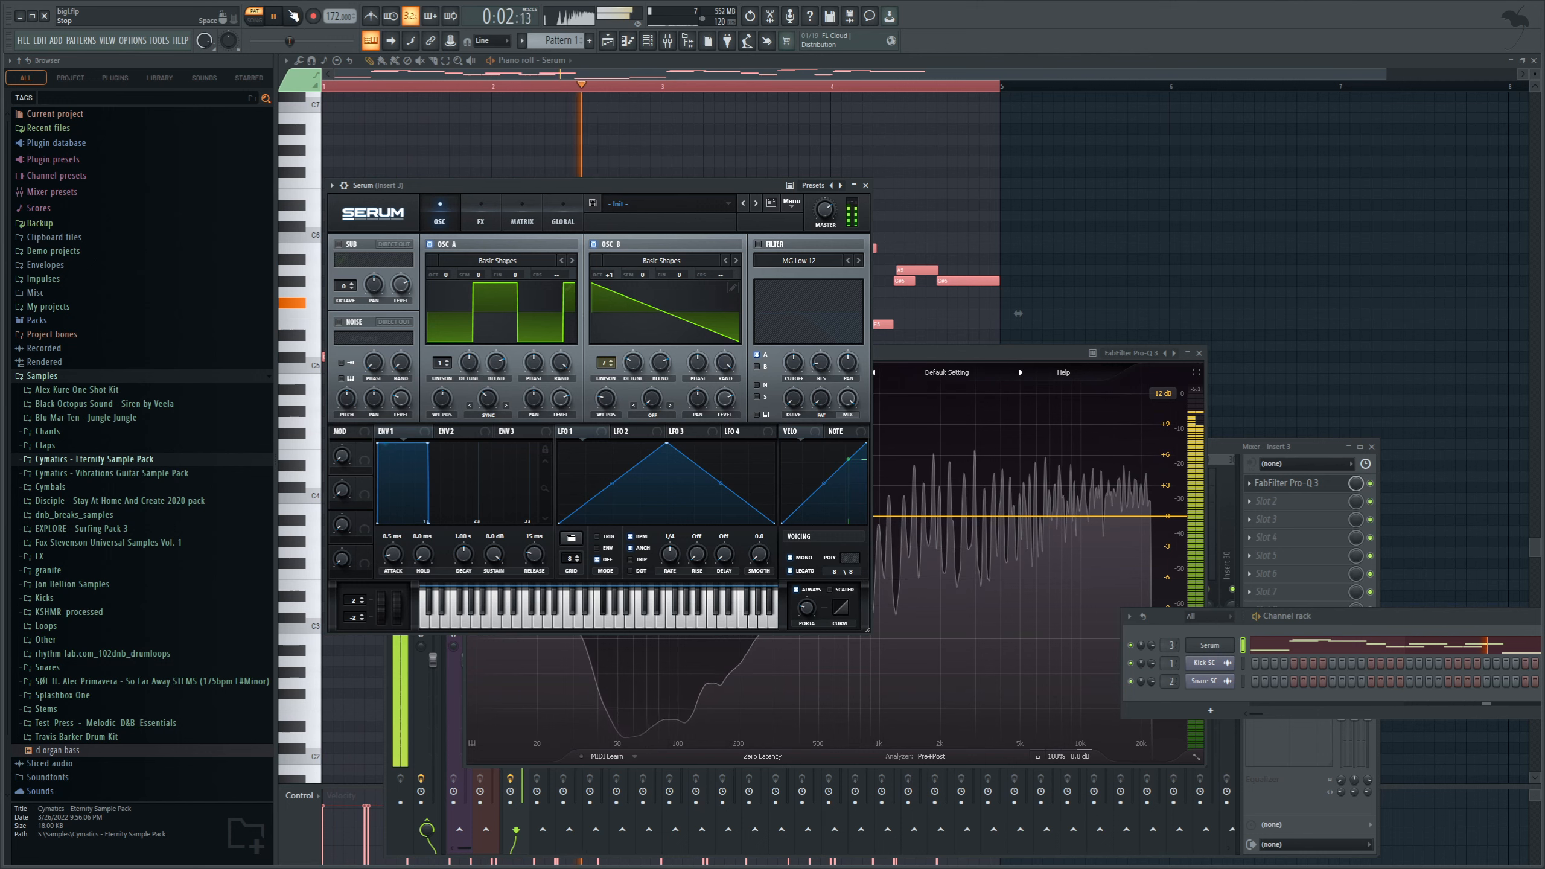
{"action": "left_click", "coordinate": [292, 17]}
Step: Add a high-cut band in Pro-Q 3 and bring it down to about 11,500 Hz while the melody plays
{"action": "left_click_drag", "start_coordinate": [978, 355], "coordinate": [941, 340]}
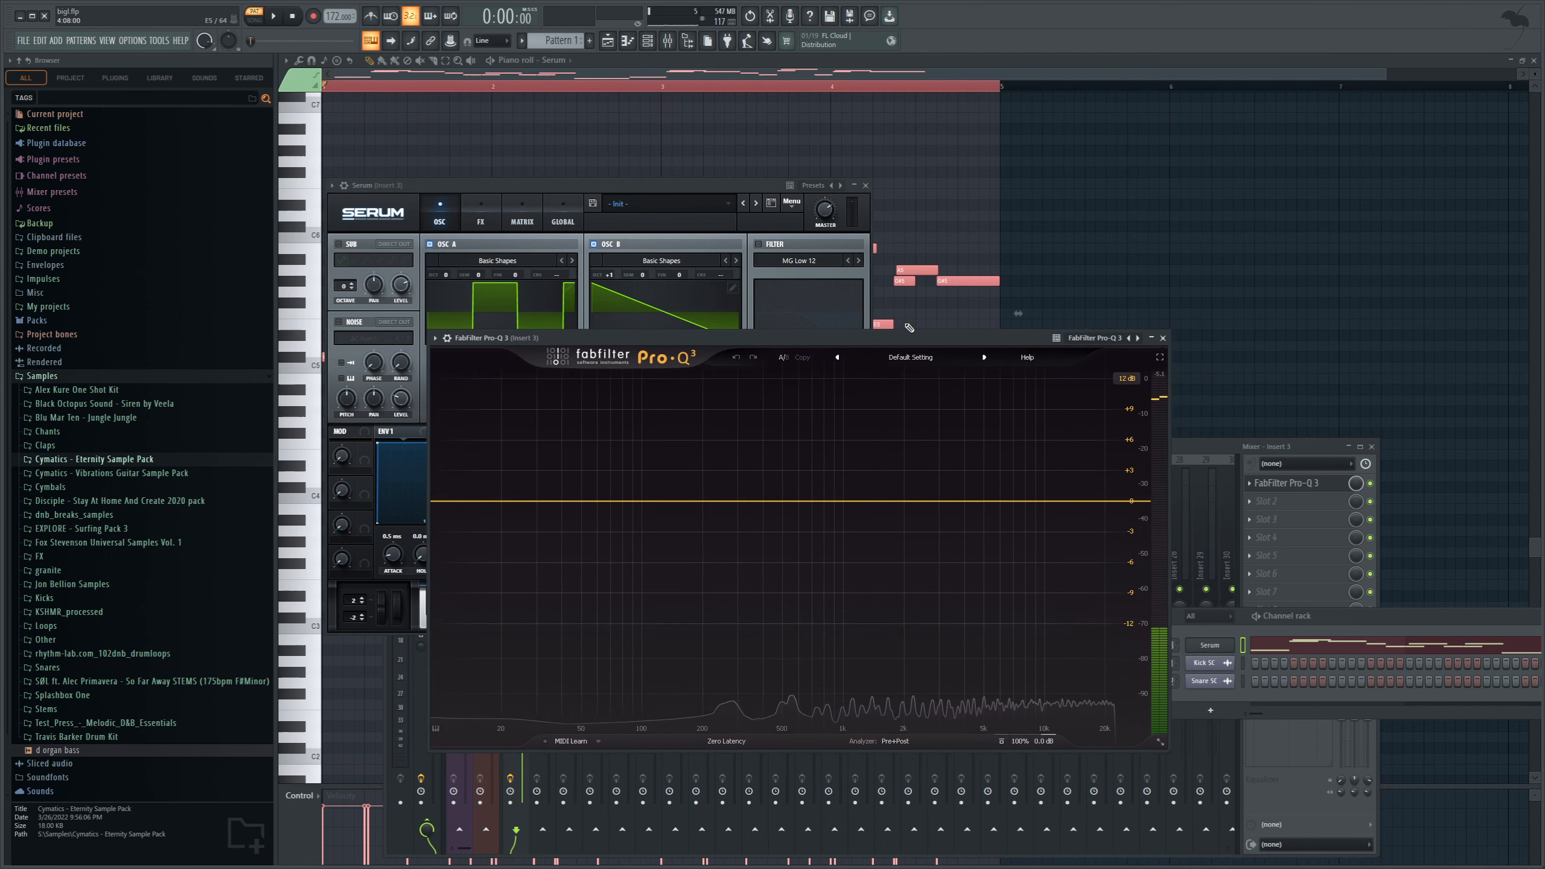
{"action": "left_click", "coordinate": [1124, 501]}
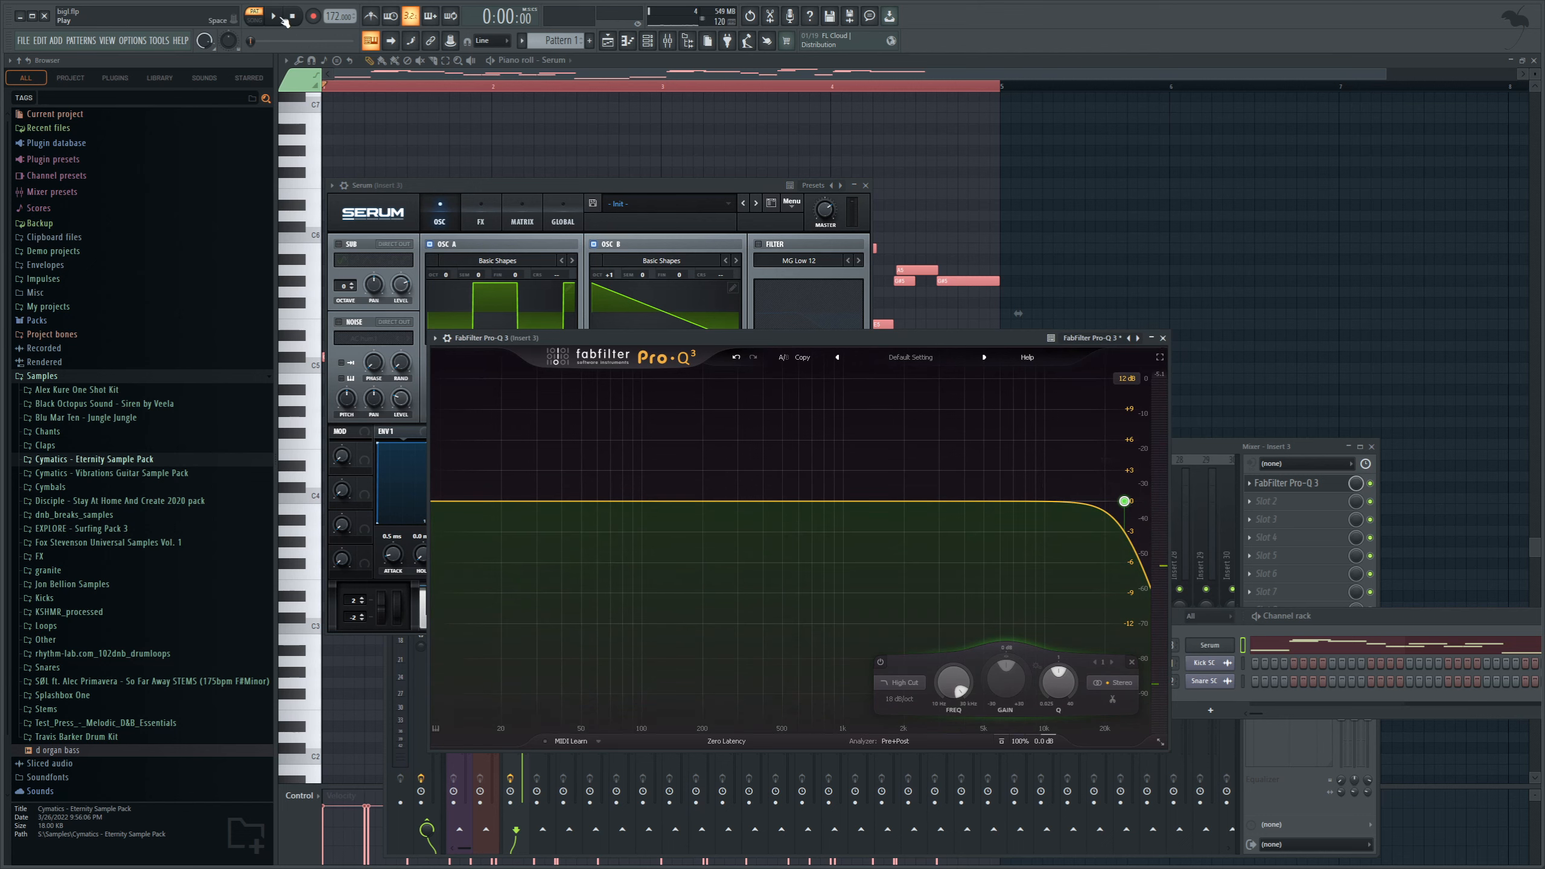
{"action": "left_click", "coordinate": [282, 18]}
{"action": "left_click_drag", "start_coordinate": [1125, 502], "coordinate": [1057, 497]}
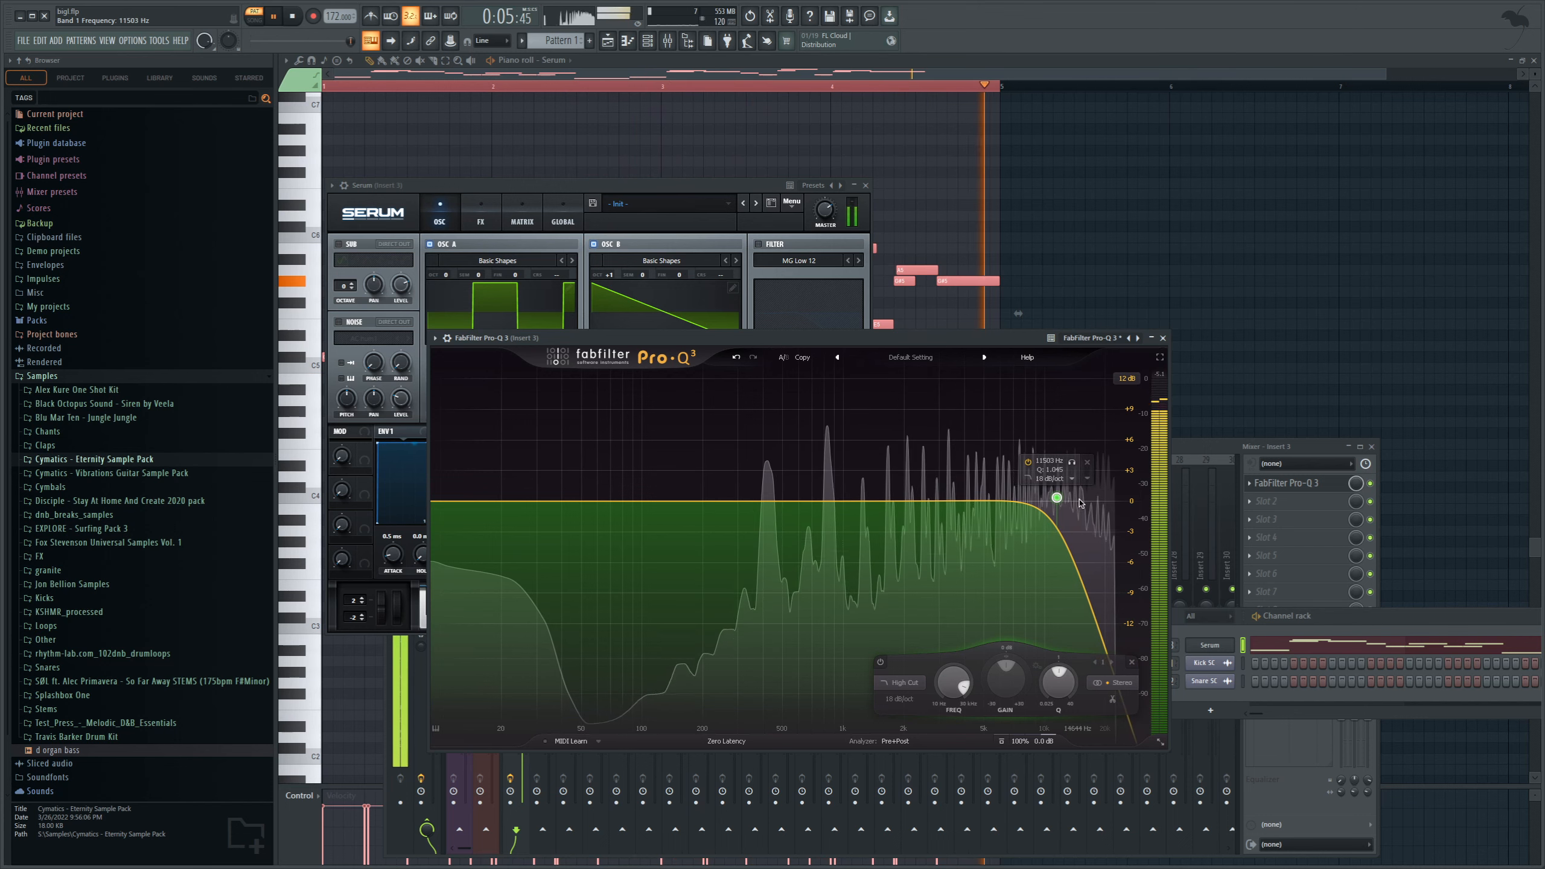
Step: Compare the sound with Pro-Q 3 bypassed and active, and set the high cut to 24 dB/oct at about 11,000 Hz
{"action": "left_click", "coordinate": [1370, 484]}
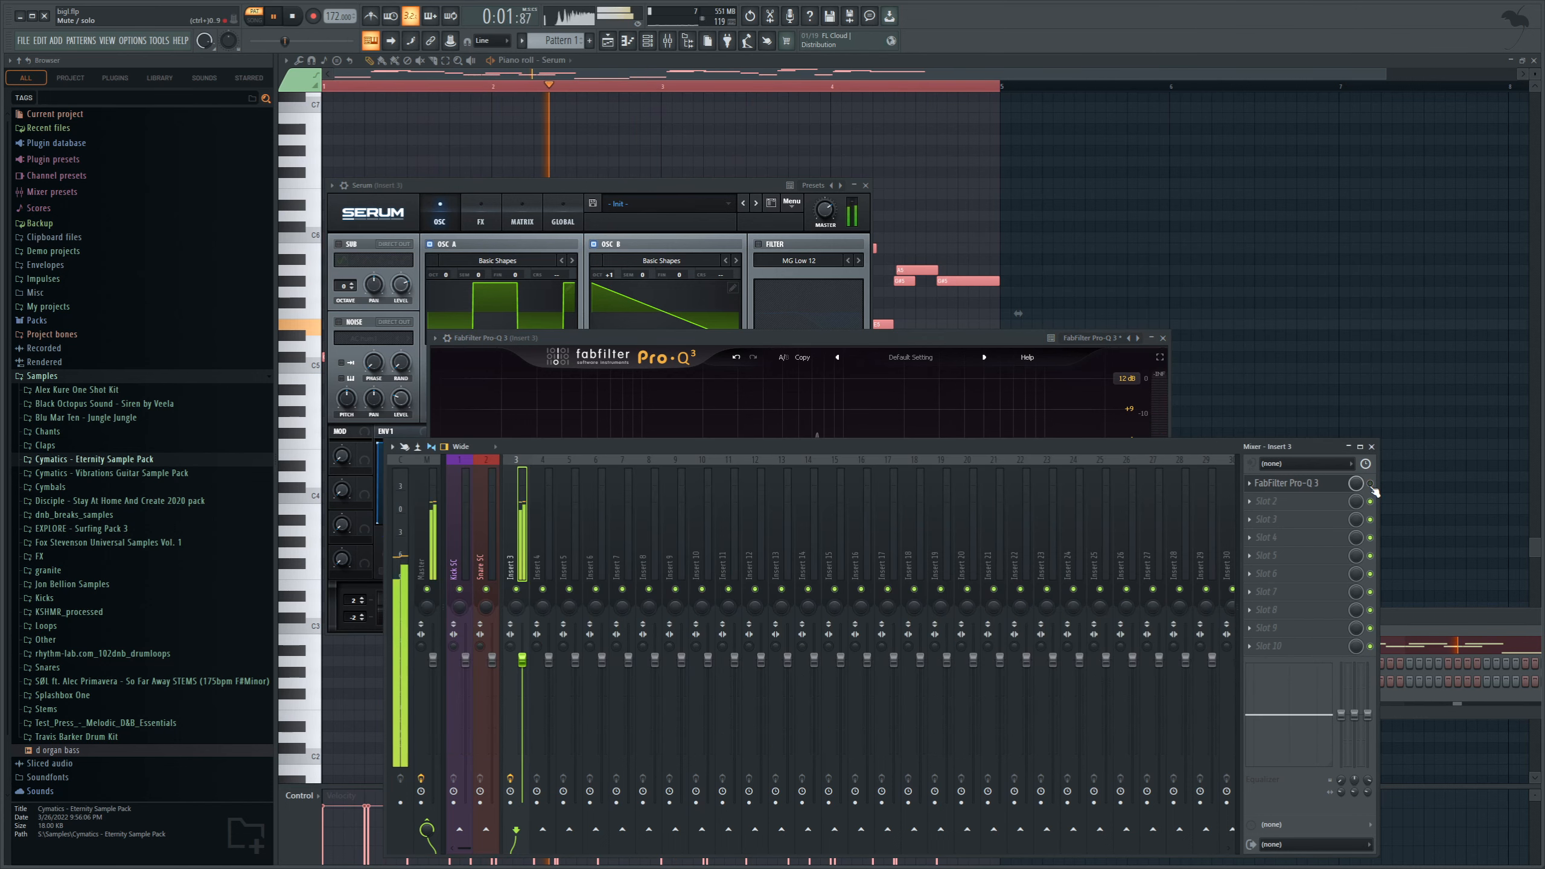
{"action": "left_click", "coordinate": [1371, 485]}
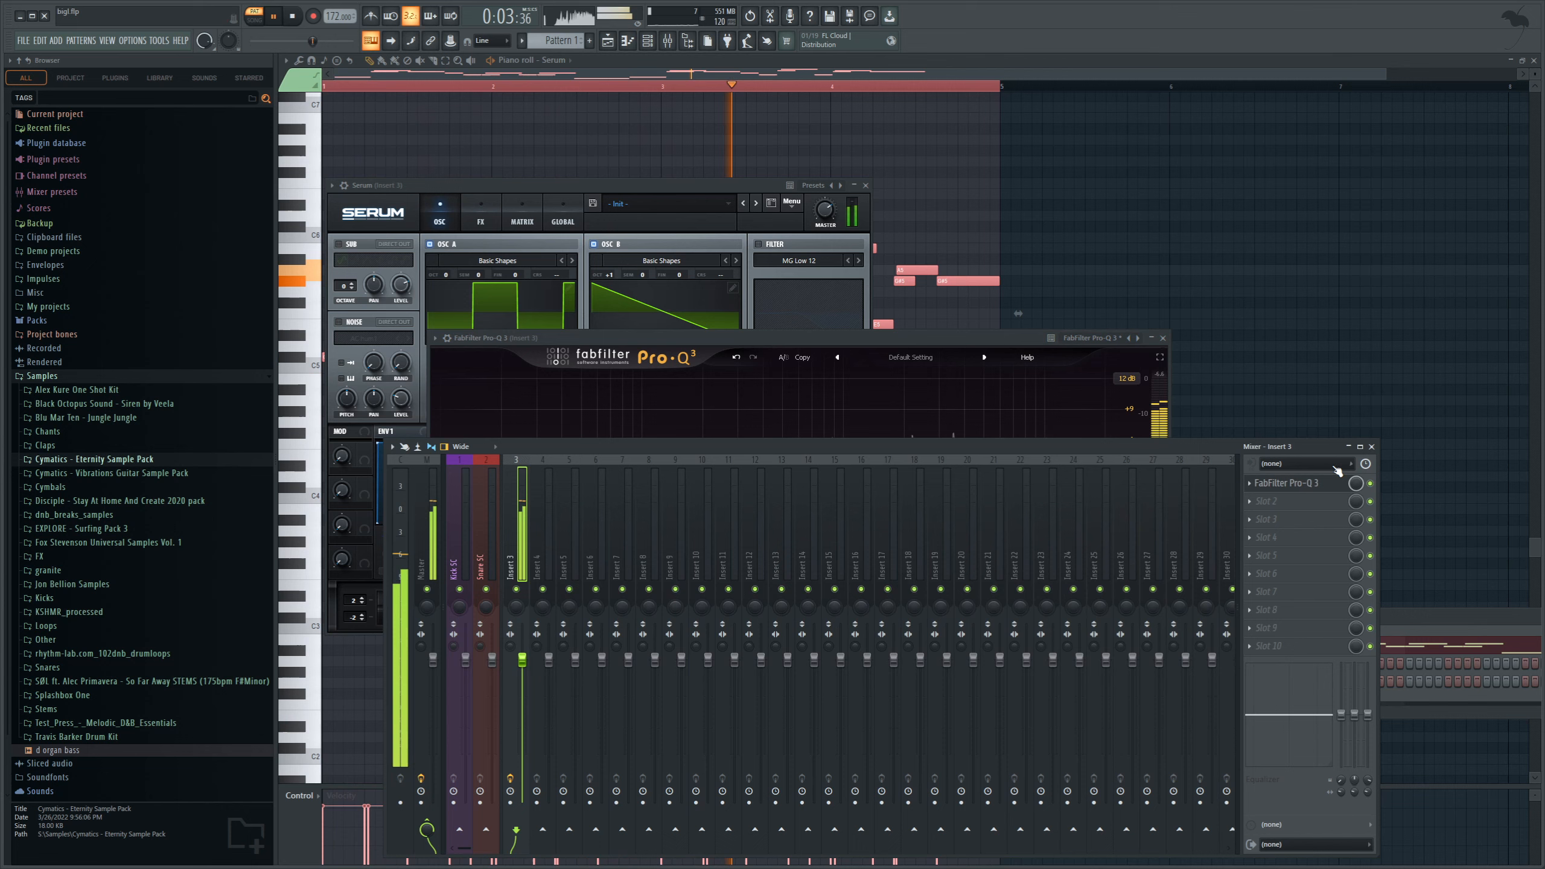
{"action": "left_click", "coordinate": [944, 342]}
{"action": "left_click", "coordinate": [1057, 499], "text": "alt+shift"}
{"action": "left_click_drag", "start_coordinate": [1057, 498], "coordinate": [1053, 499]}
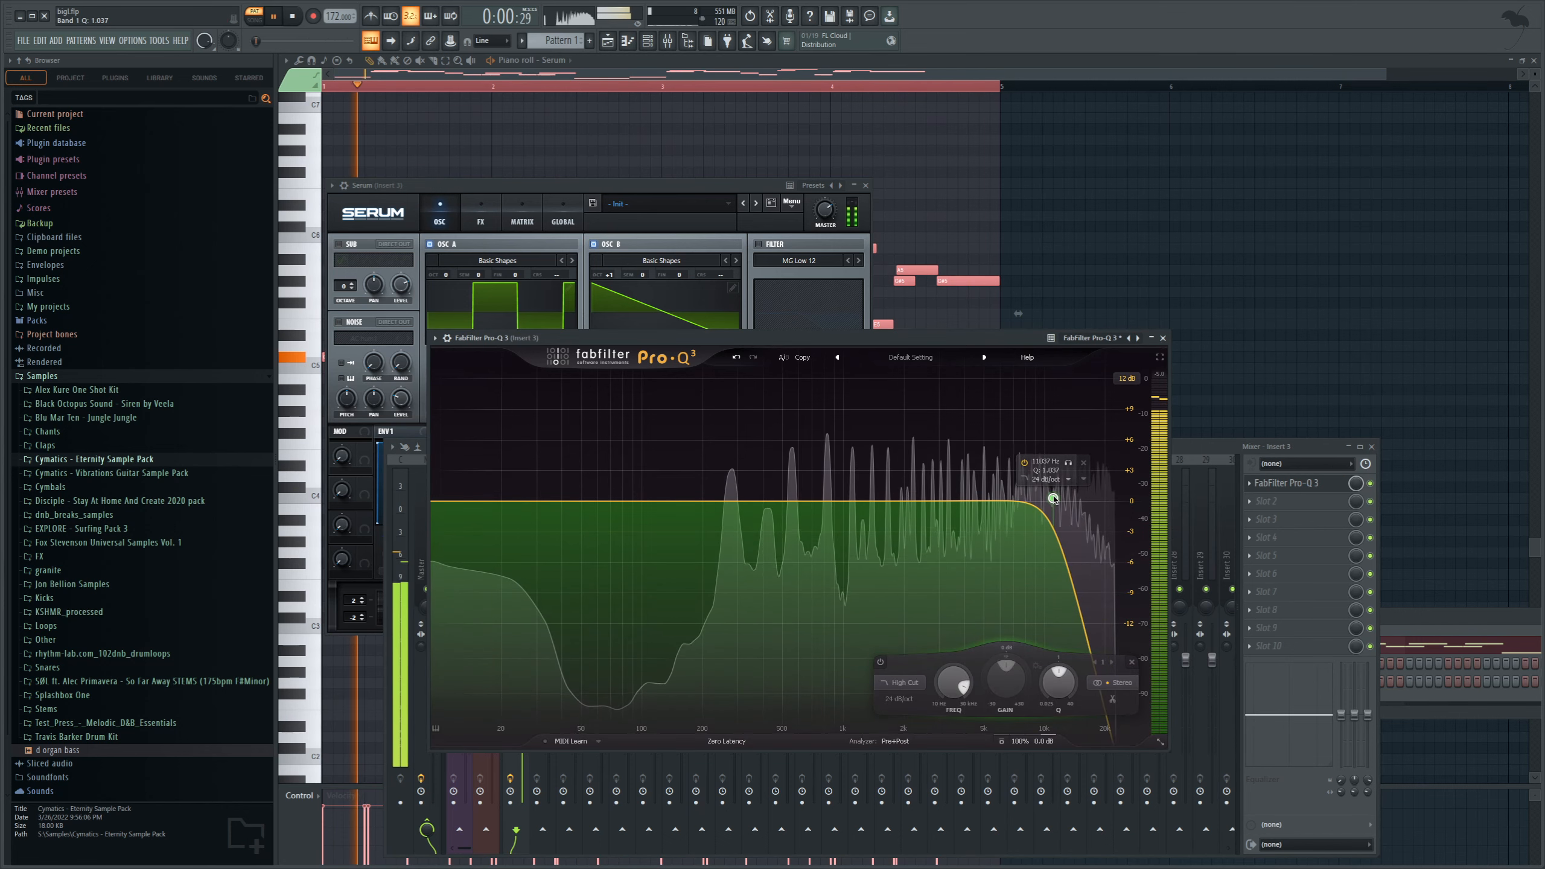
{"action": "key", "text": "space"}
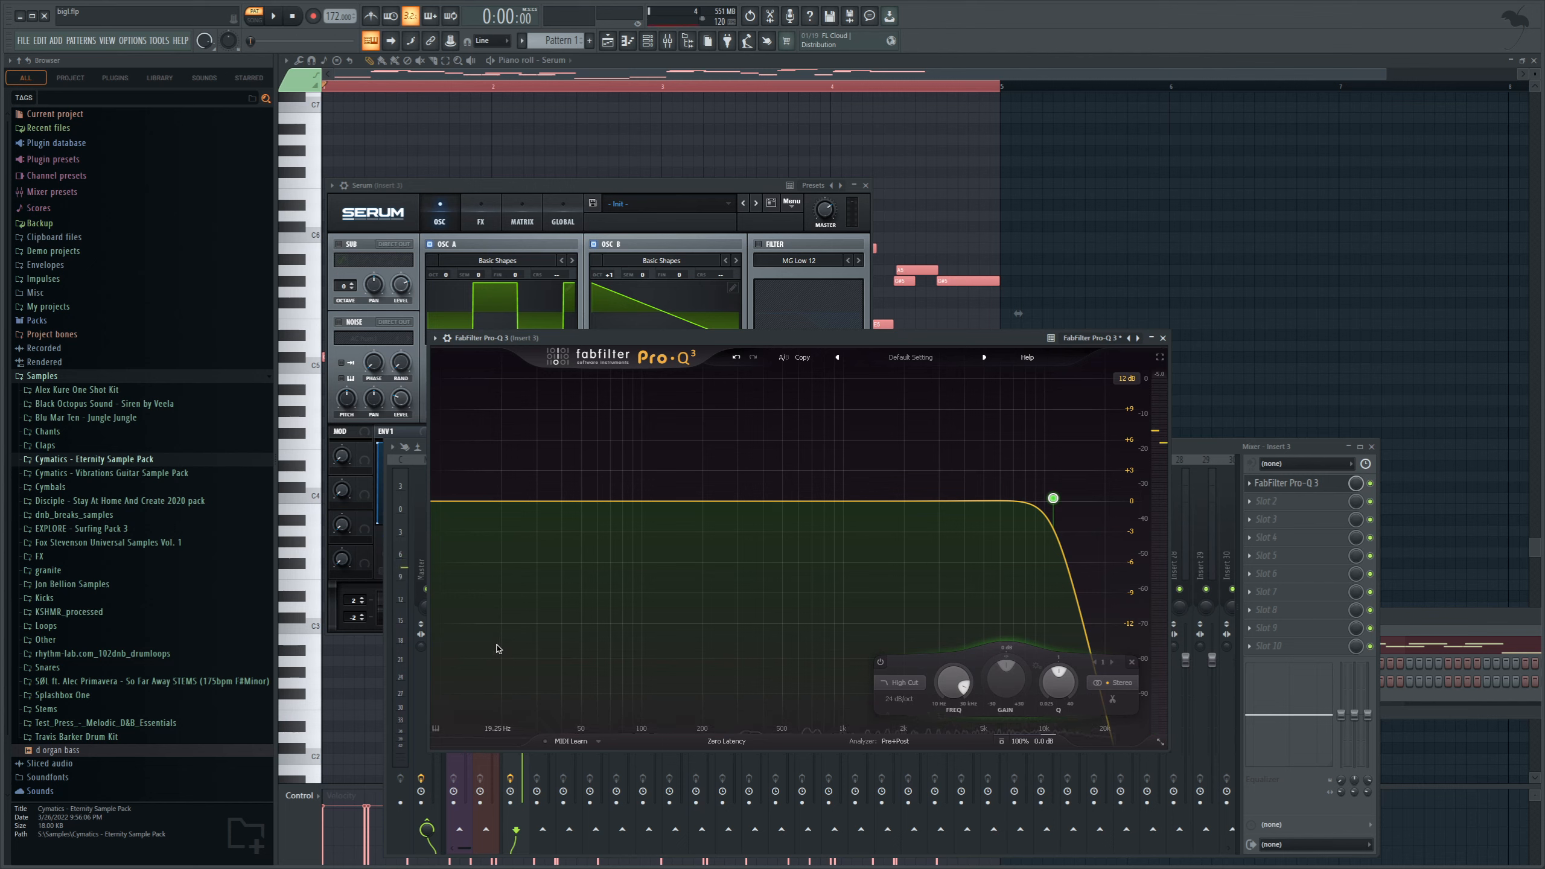
Step: Add a 36 dB/oct low-cut band in Pro-Q 3 at about 112 Hz while the melody plays
{"action": "key", "text": "space"}
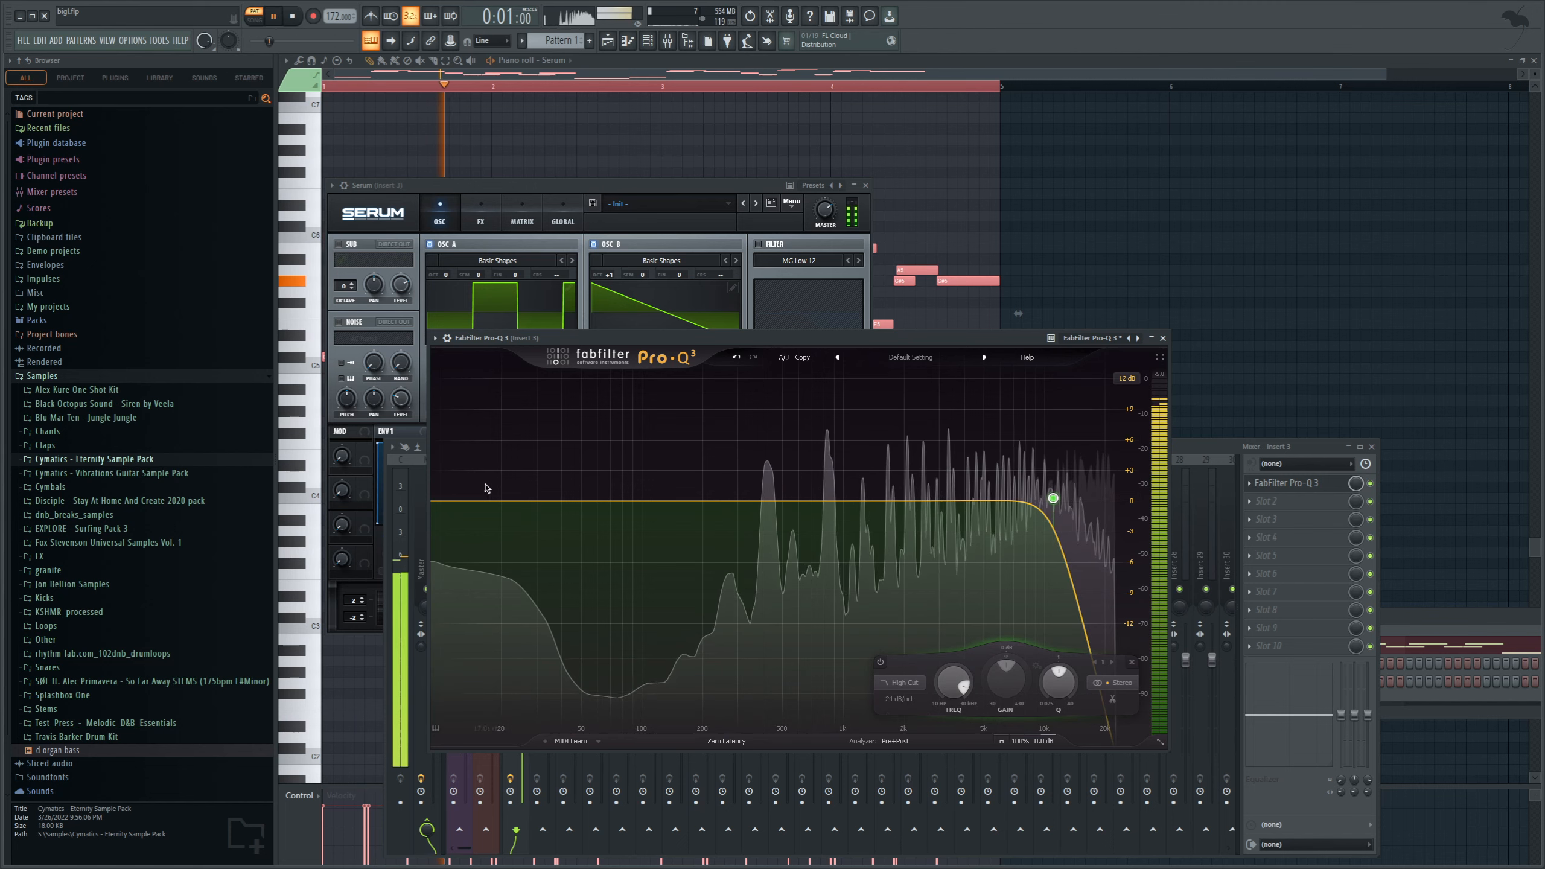
{"action": "left_click_drag", "start_coordinate": [446, 502], "coordinate": [652, 532]}
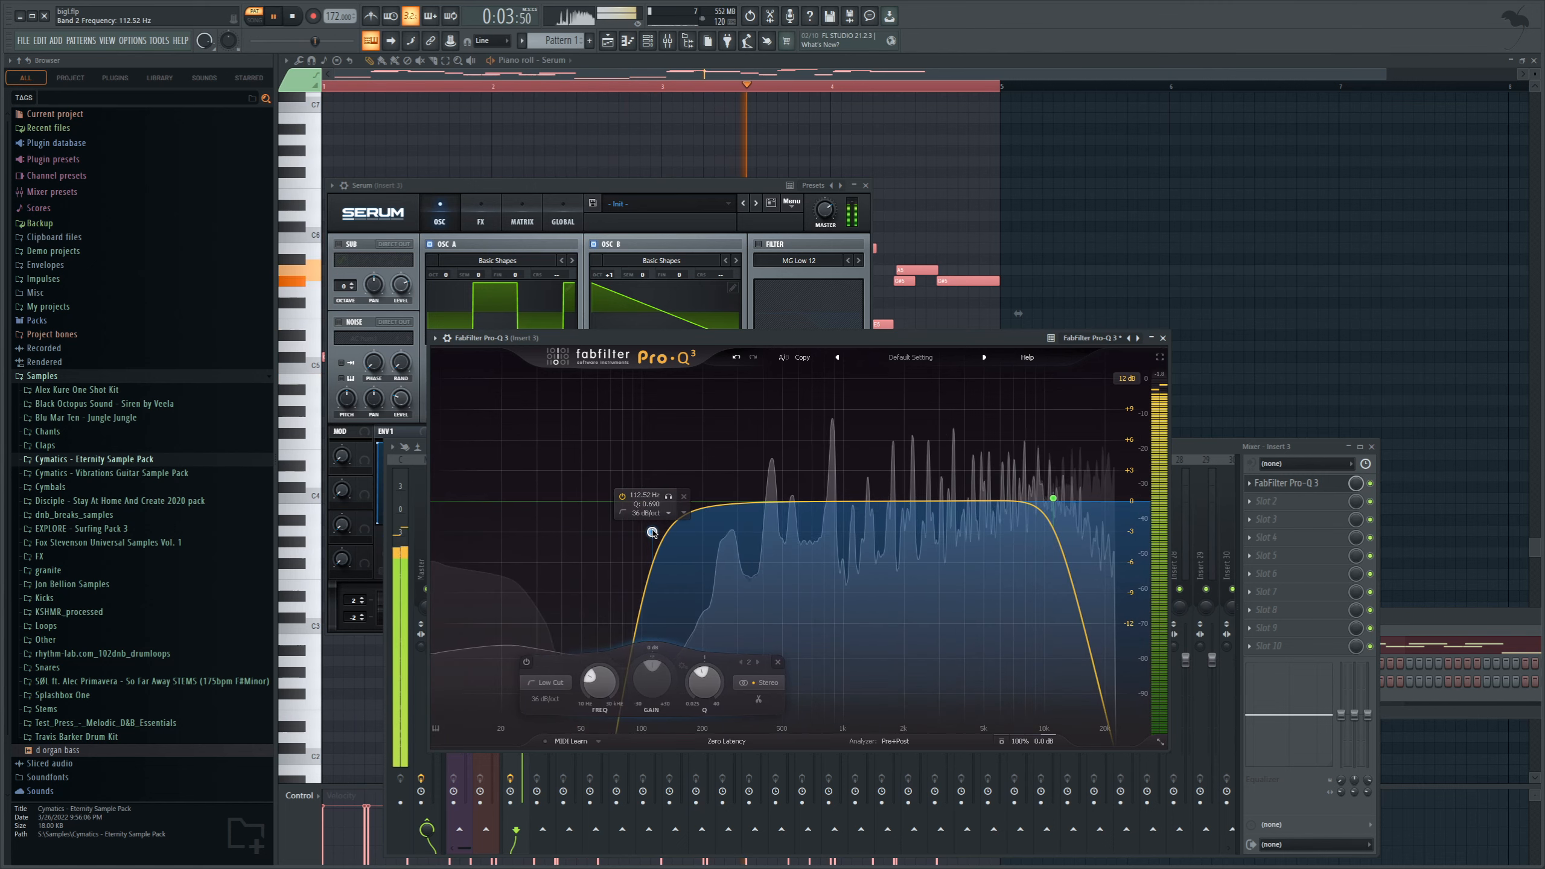
{"action": "left_click", "coordinate": [294, 17]}
Step: Bring Serum to the front and enable the Chorus in its effects section
{"action": "left_click", "coordinate": [601, 184]}
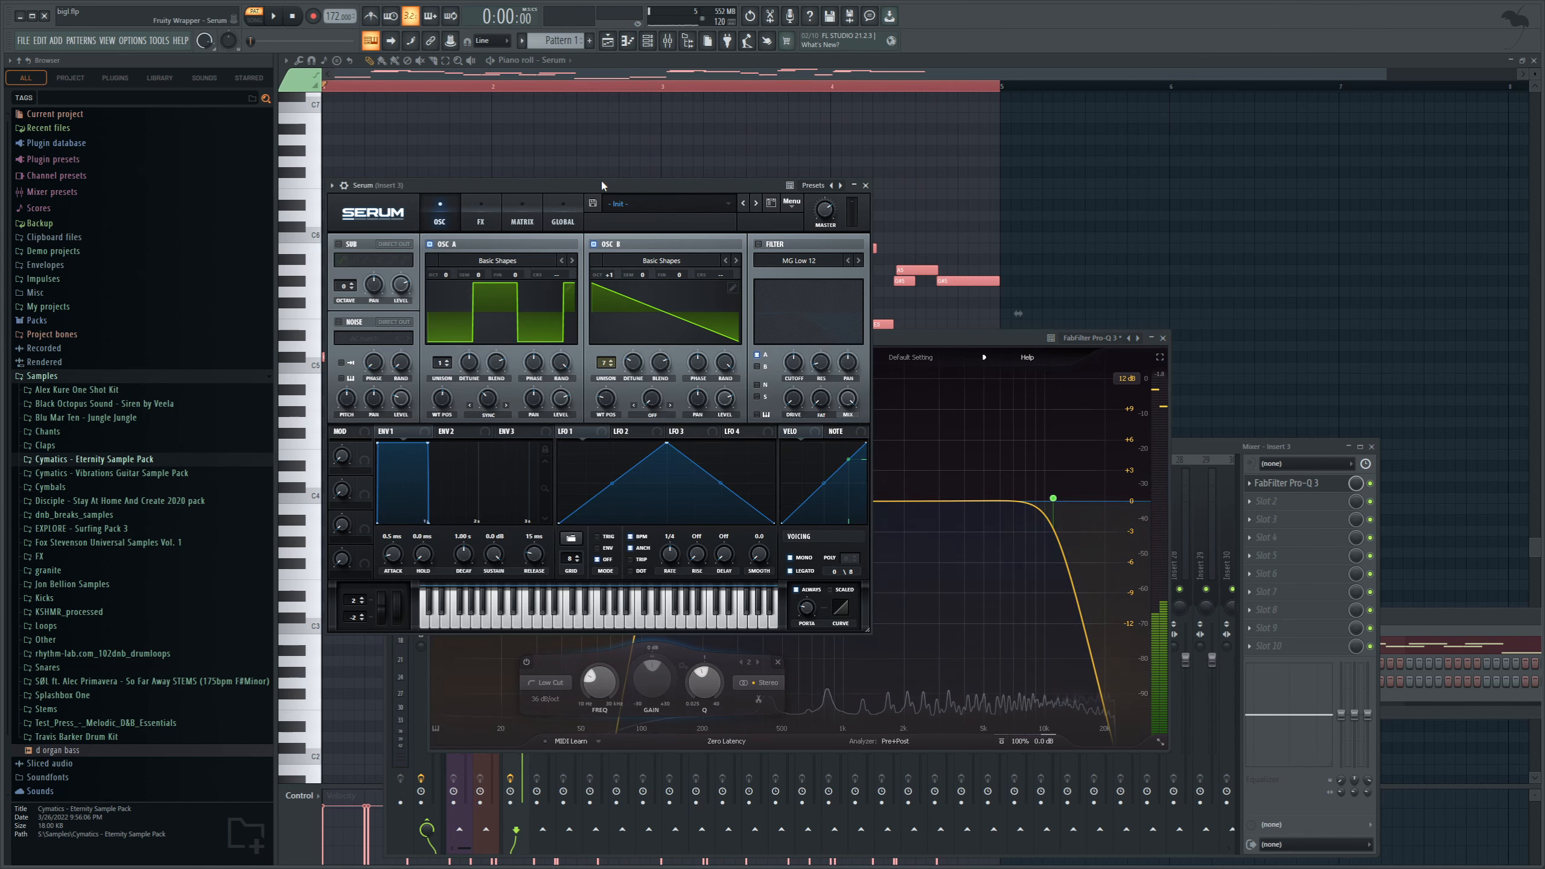
{"action": "left_click_drag", "start_coordinate": [601, 184], "coordinate": [781, 228]}
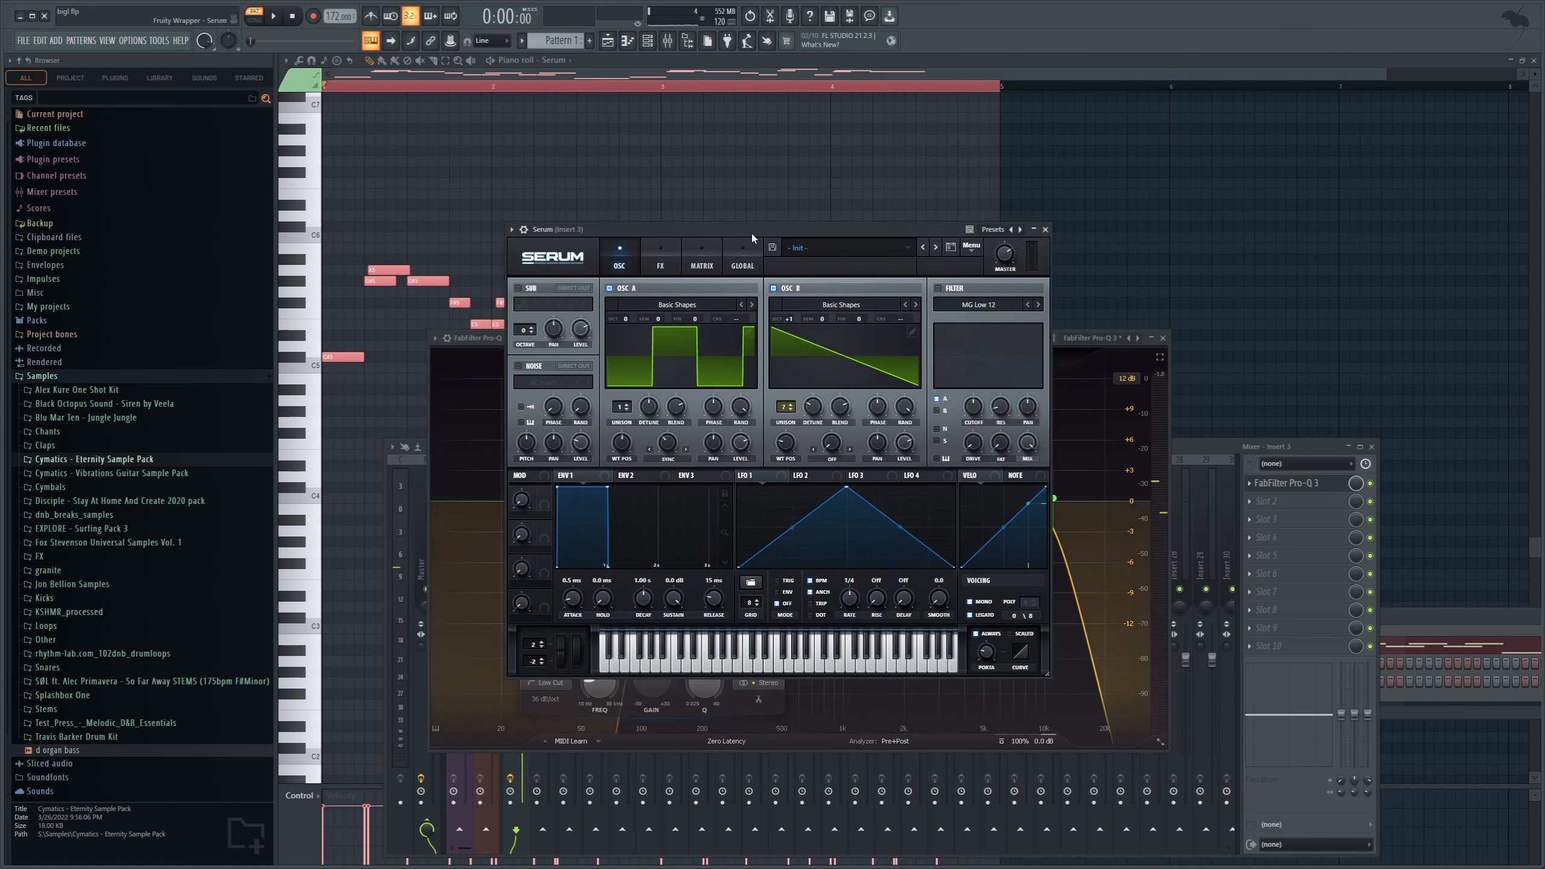
{"action": "left_click", "coordinate": [661, 262]}
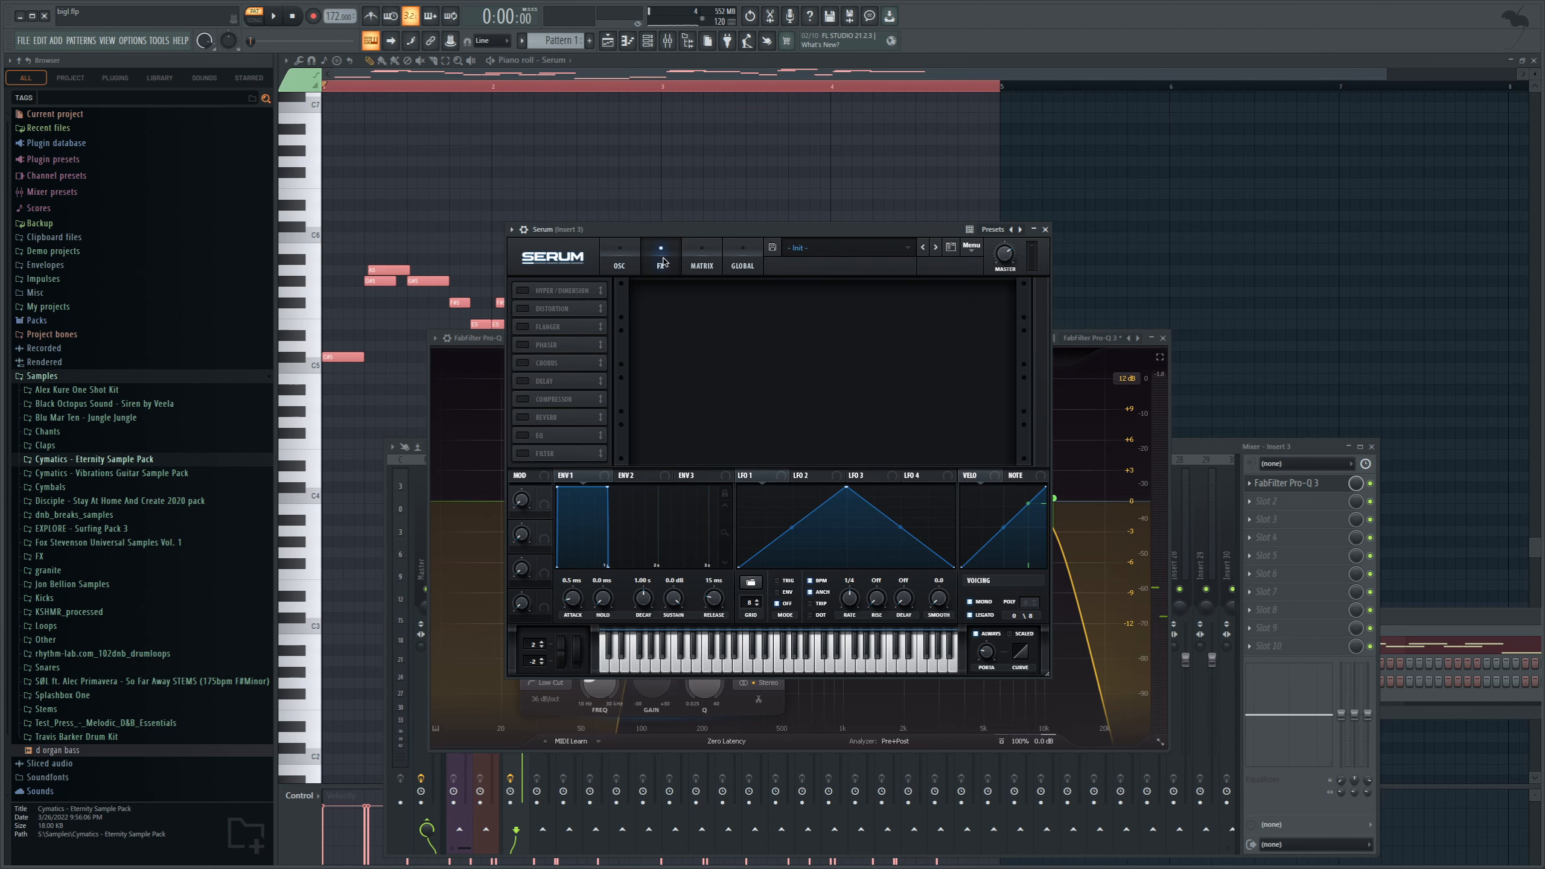
{"action": "left_click", "coordinate": [523, 364]}
Step: Play the melody while trying the chorus mix at 100%, and set the chorus filter cutoff to about 276 Hz
{"action": "key", "text": "space"}
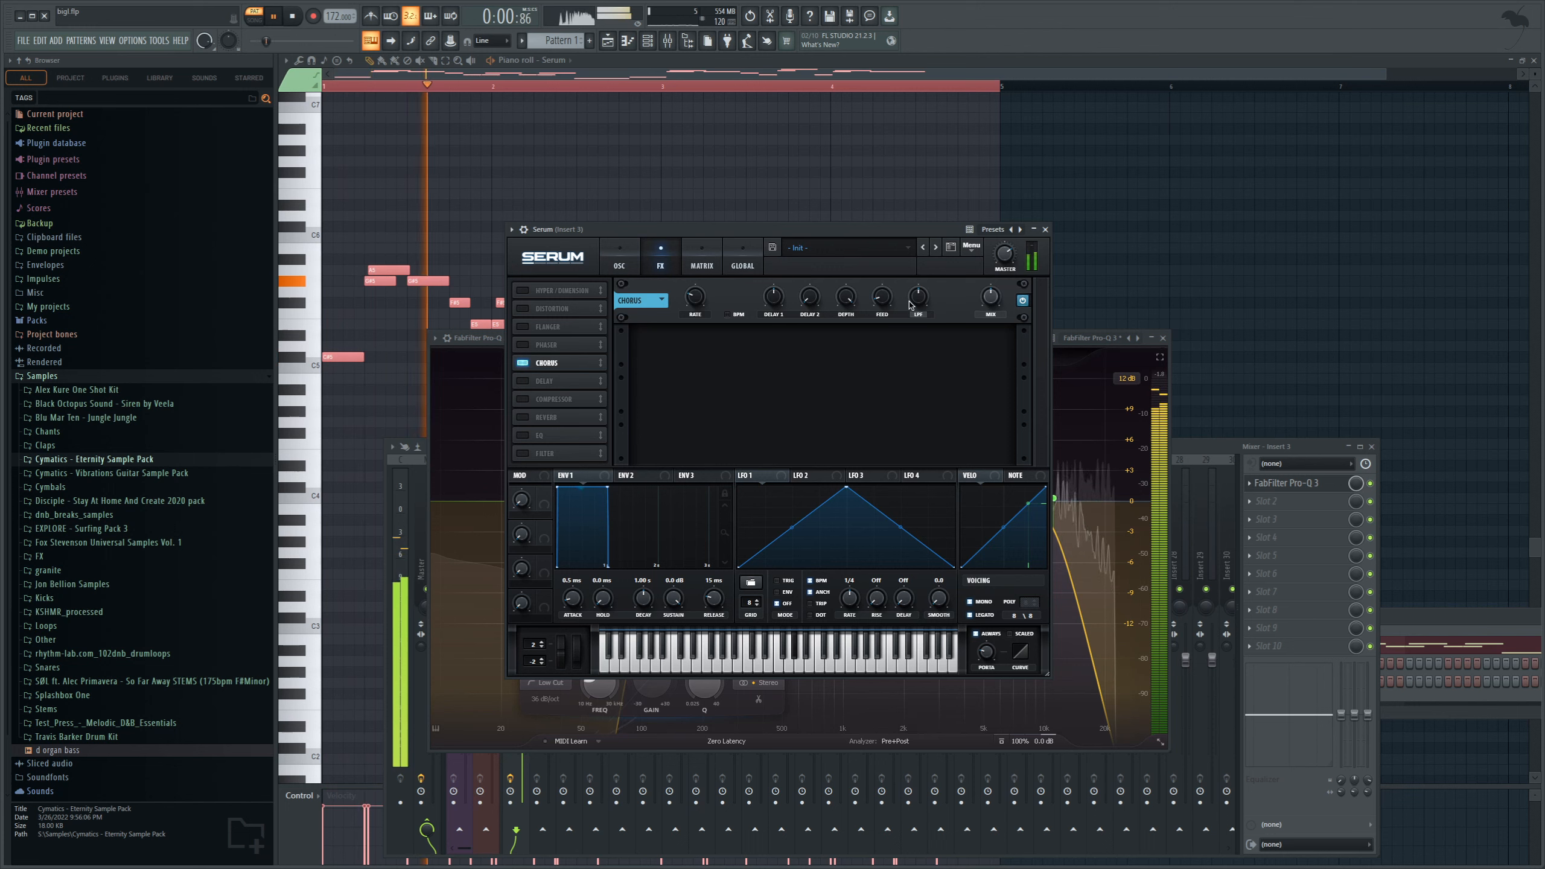
{"action": "left_click_drag", "start_coordinate": [925, 306], "coordinate": [926, 291]}
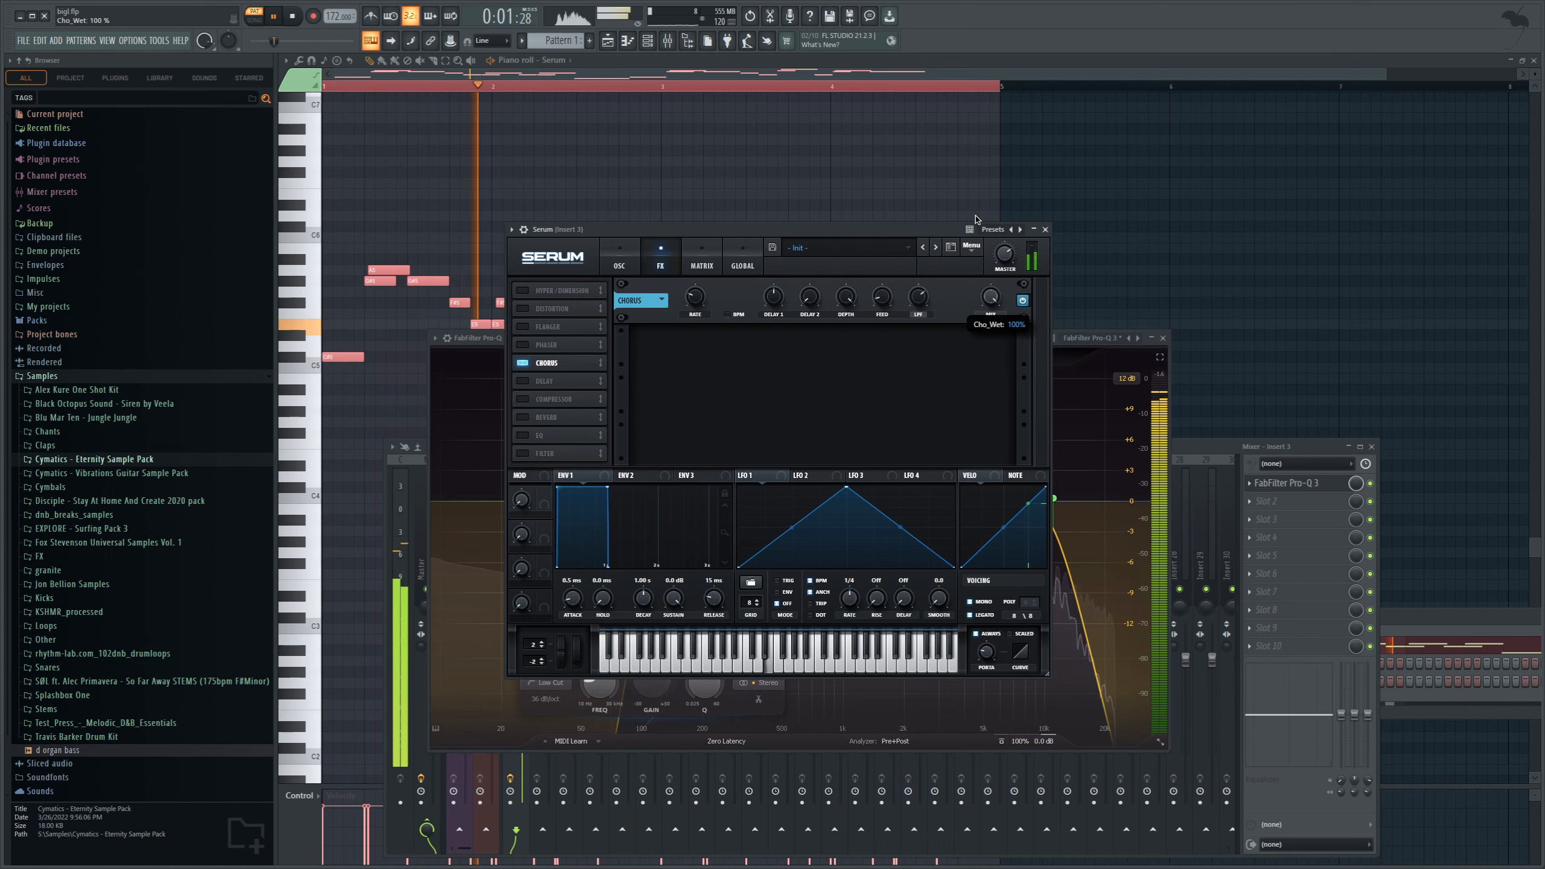
{"action": "left_click_drag", "start_coordinate": [974, 220], "coordinate": [961, 279]}
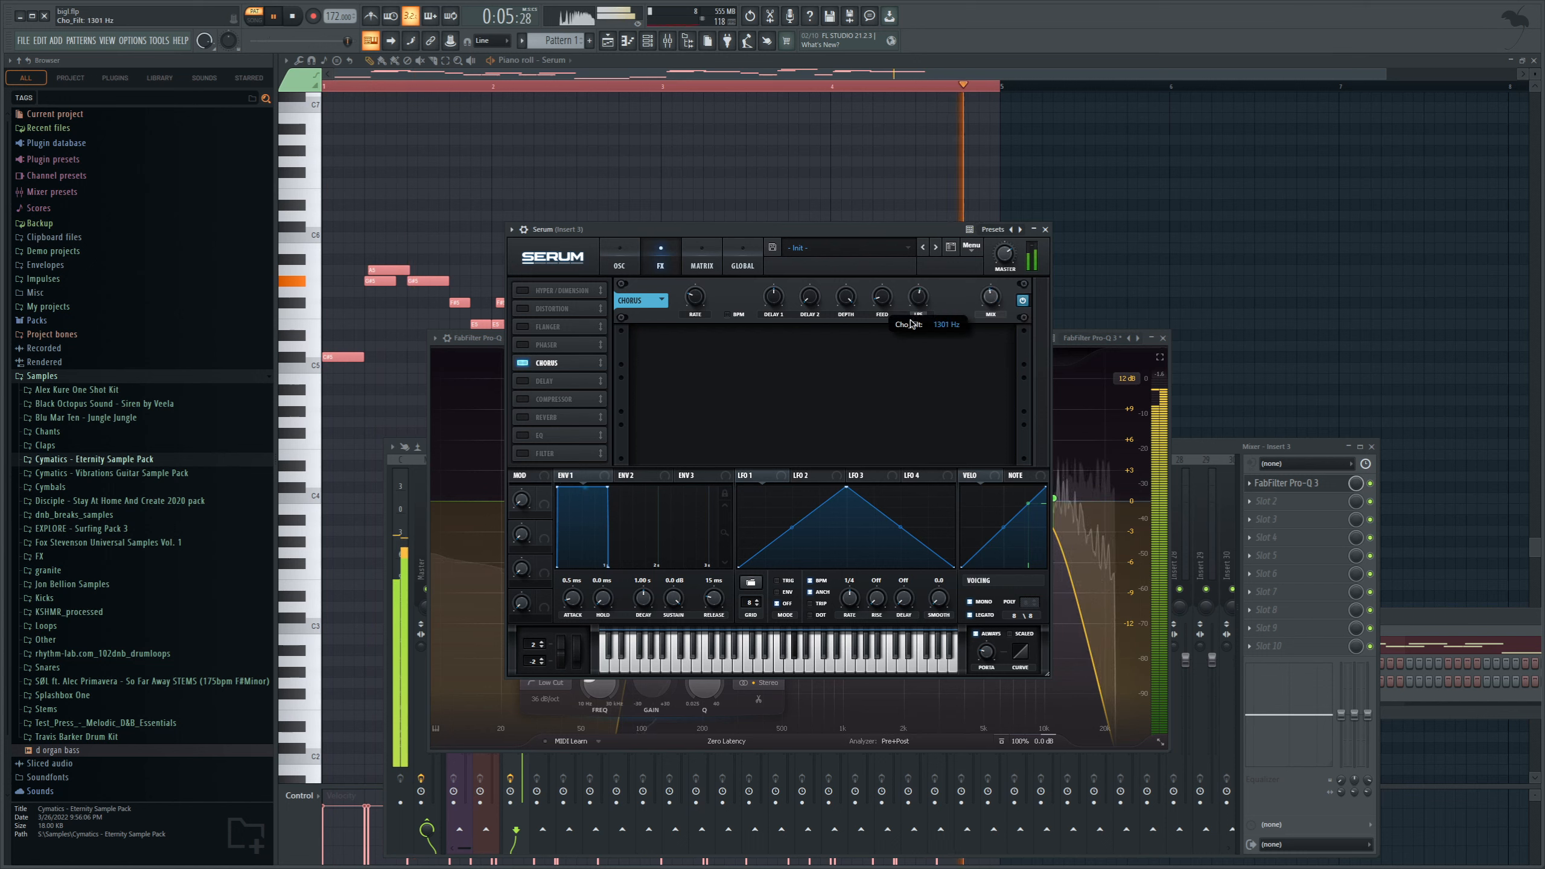
{"action": "scroll", "coordinate": [916, 317], "scroll_direction": "down", "scroll_amount": 4}
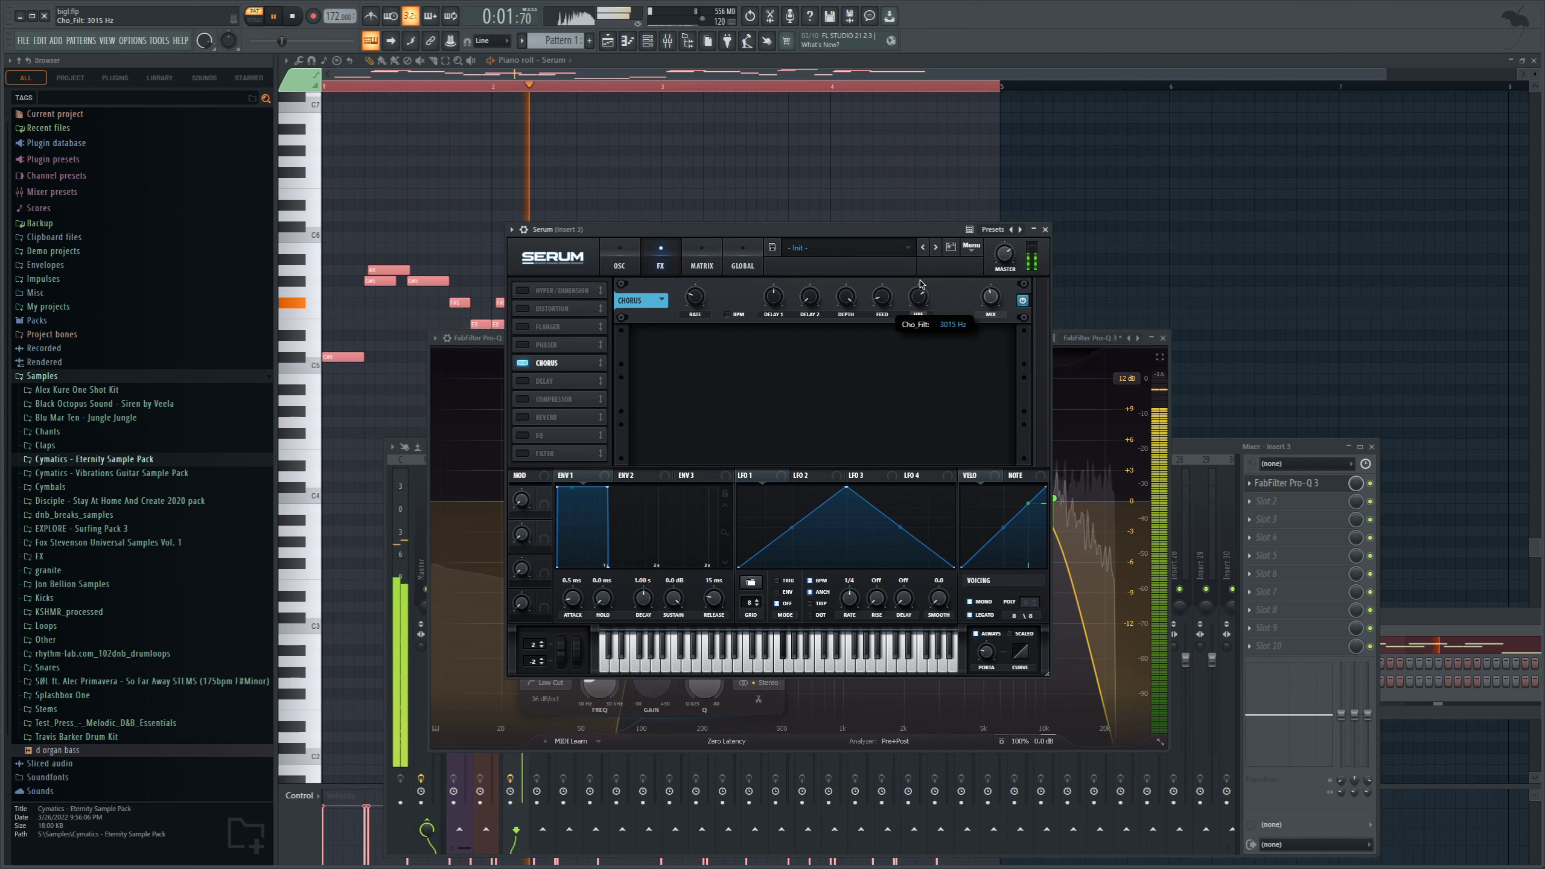
{"action": "left_click_drag", "start_coordinate": [912, 314], "coordinate": [911, 327]}
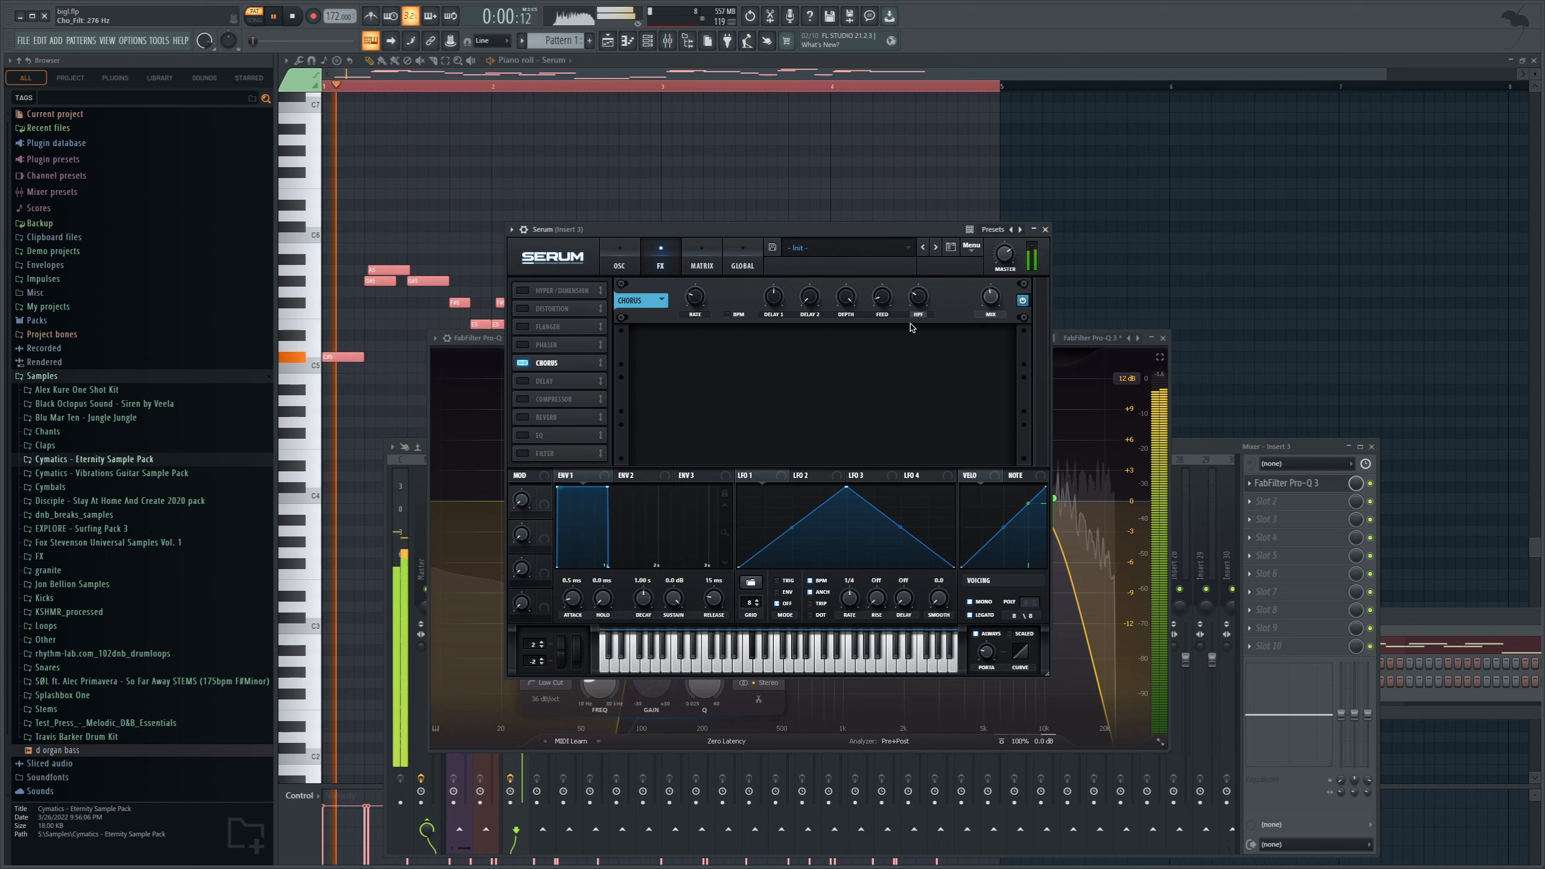
{"action": "key", "text": "space"}
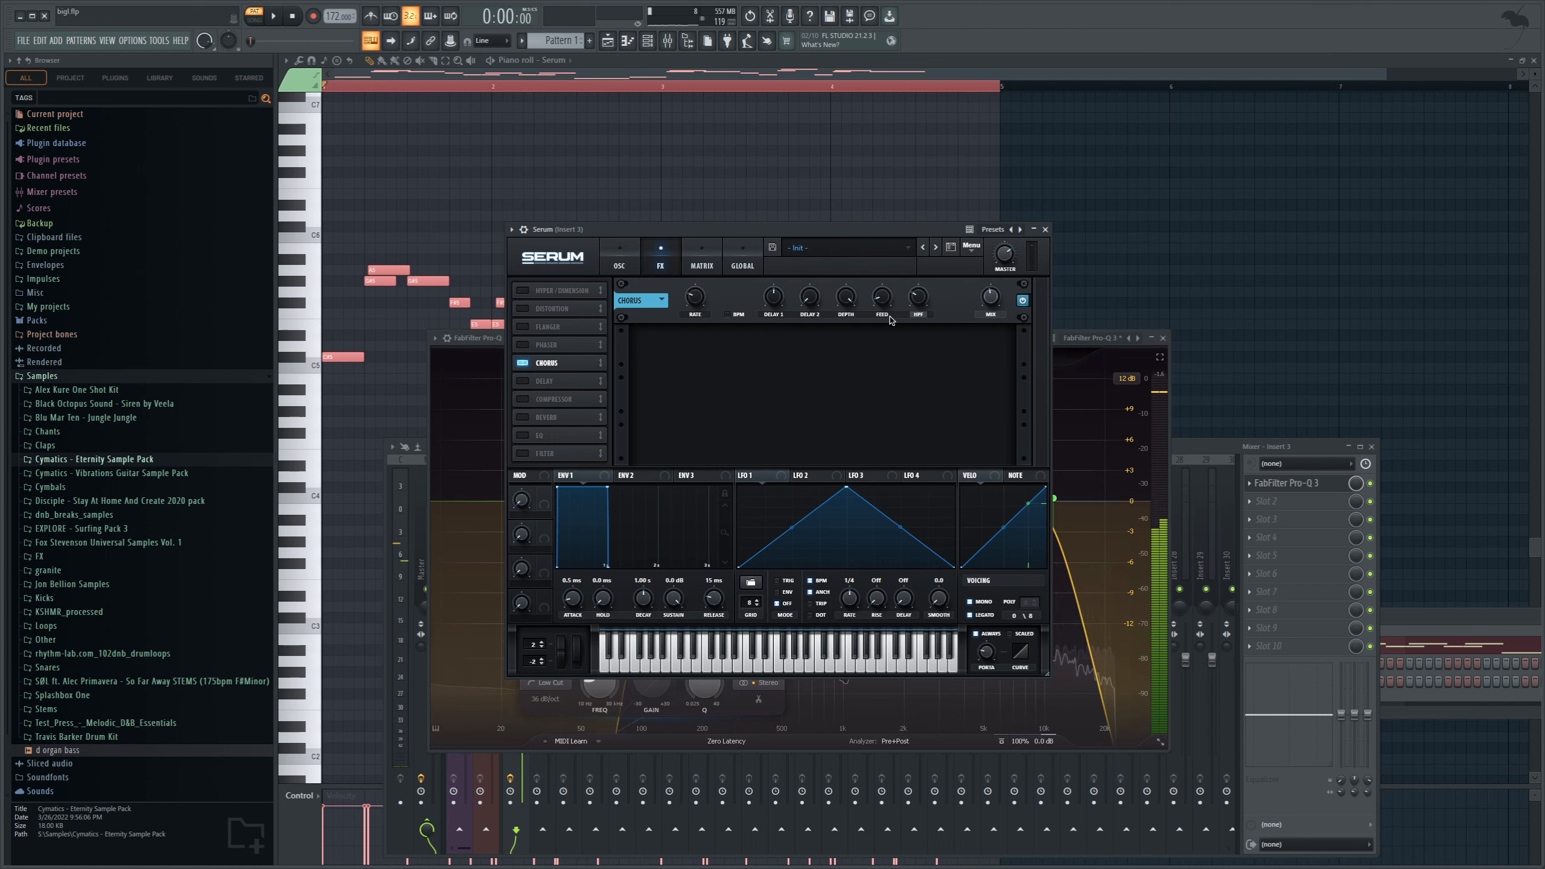
Step: Enable the Reverb in Serum's effects section
{"action": "left_click", "coordinate": [523, 417]}
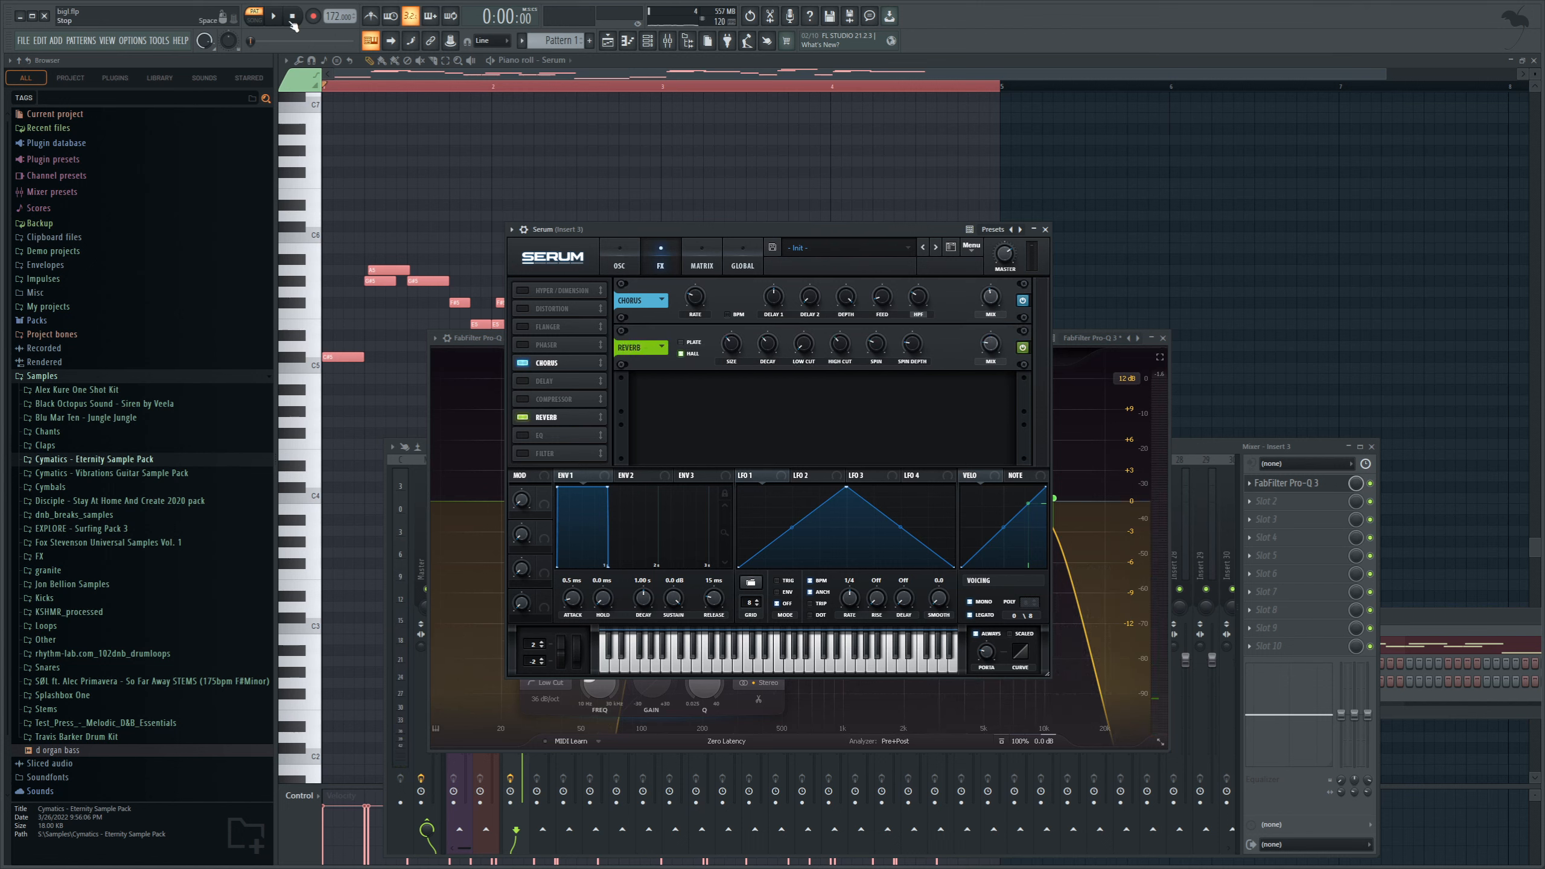
Step: Play the melody while trying the reverb mix at about 87%
{"action": "left_click", "coordinate": [278, 21]}
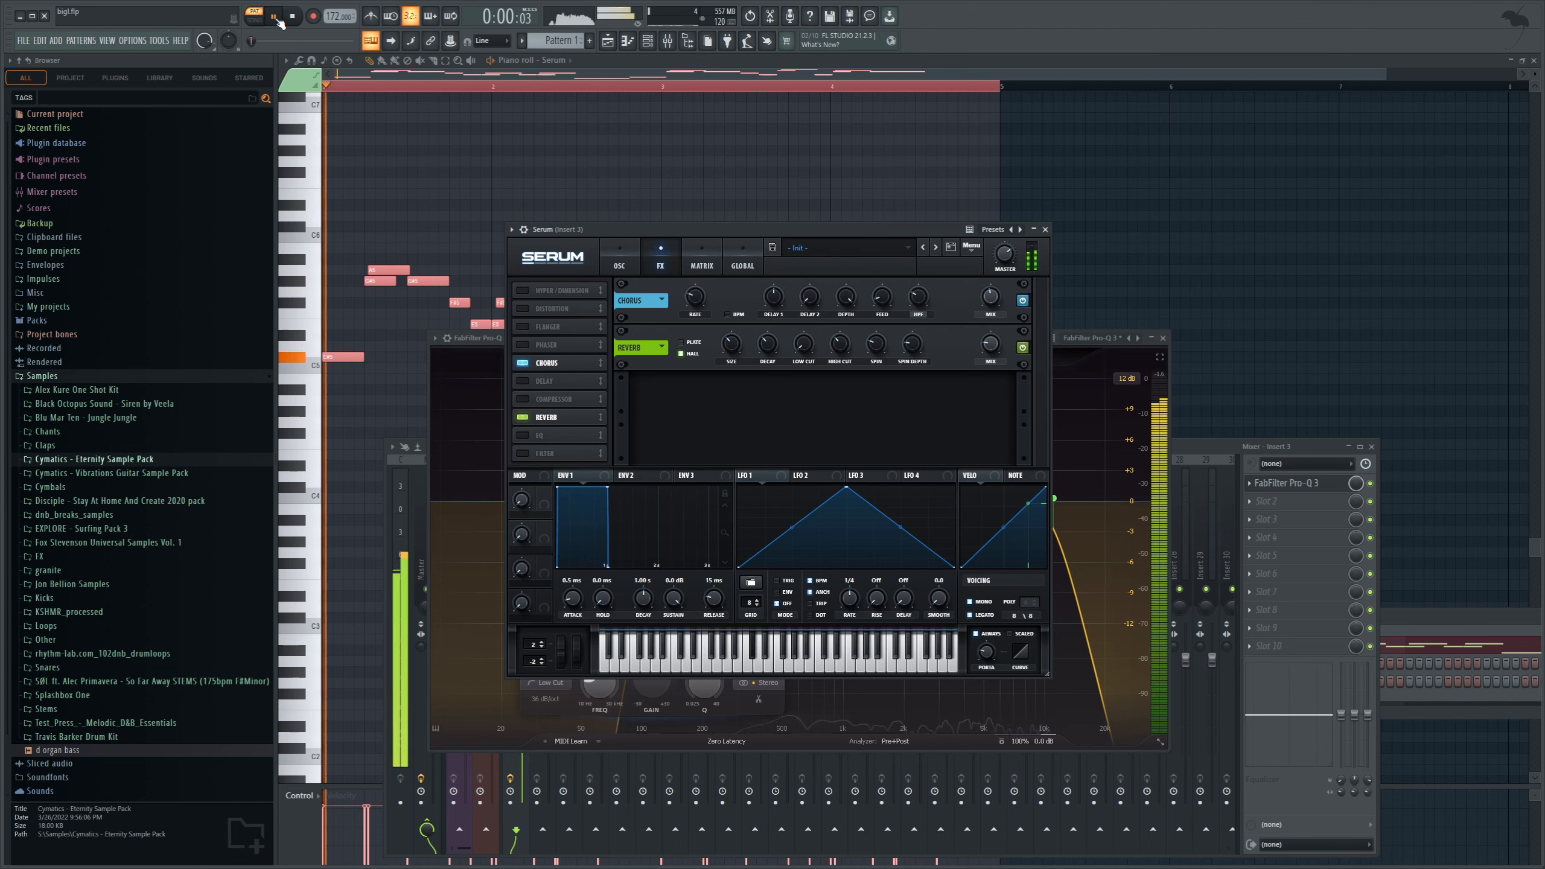
{"action": "left_click_drag", "start_coordinate": [993, 346], "coordinate": [1005, 299]}
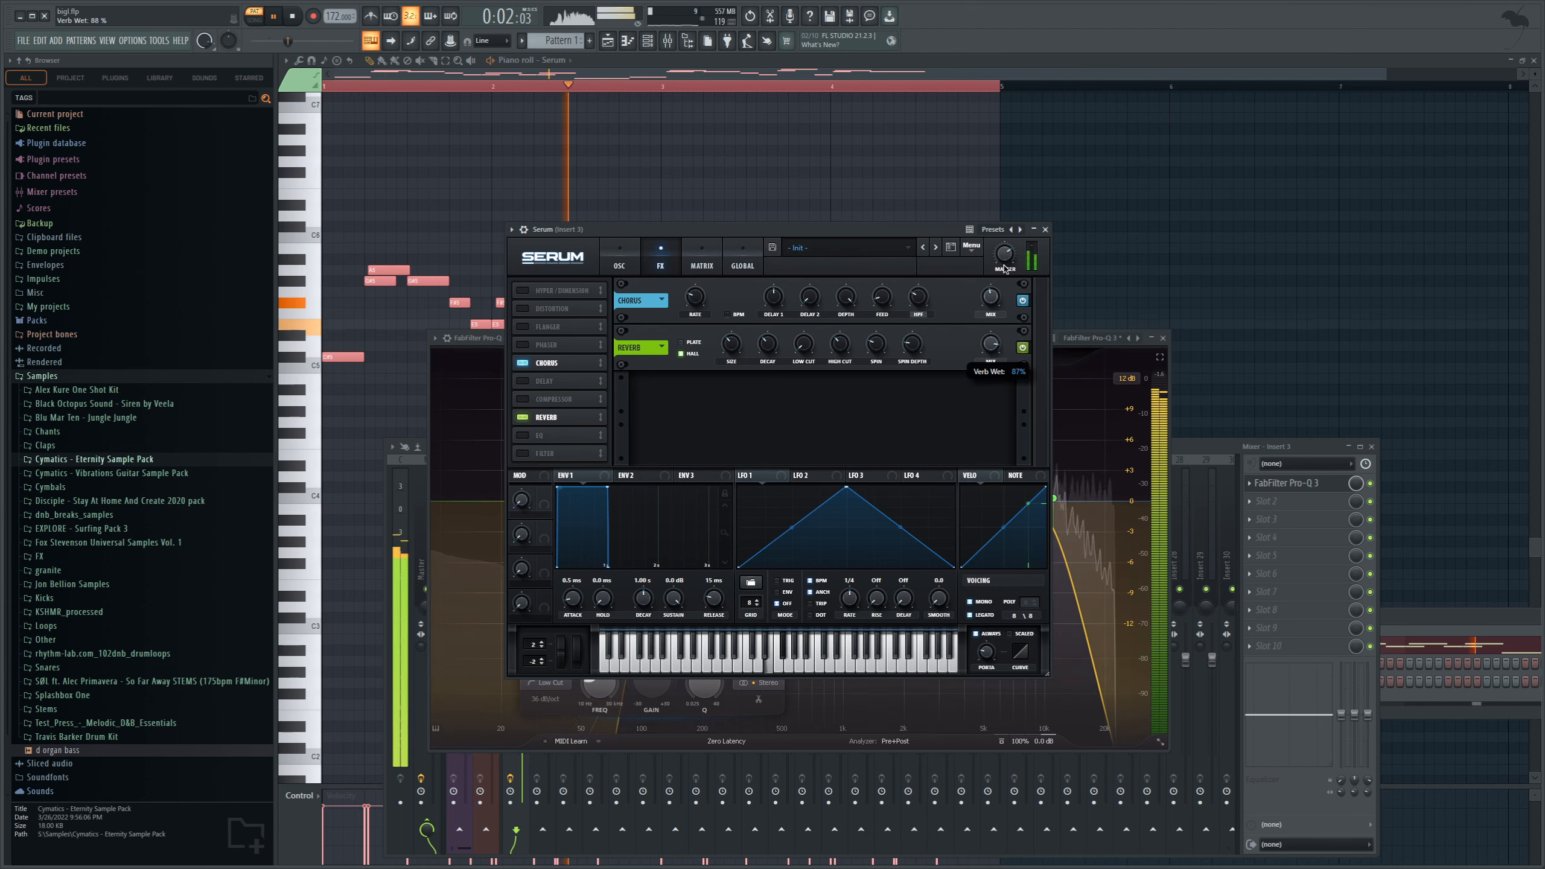
{"action": "left_click", "coordinate": [306, 16]}
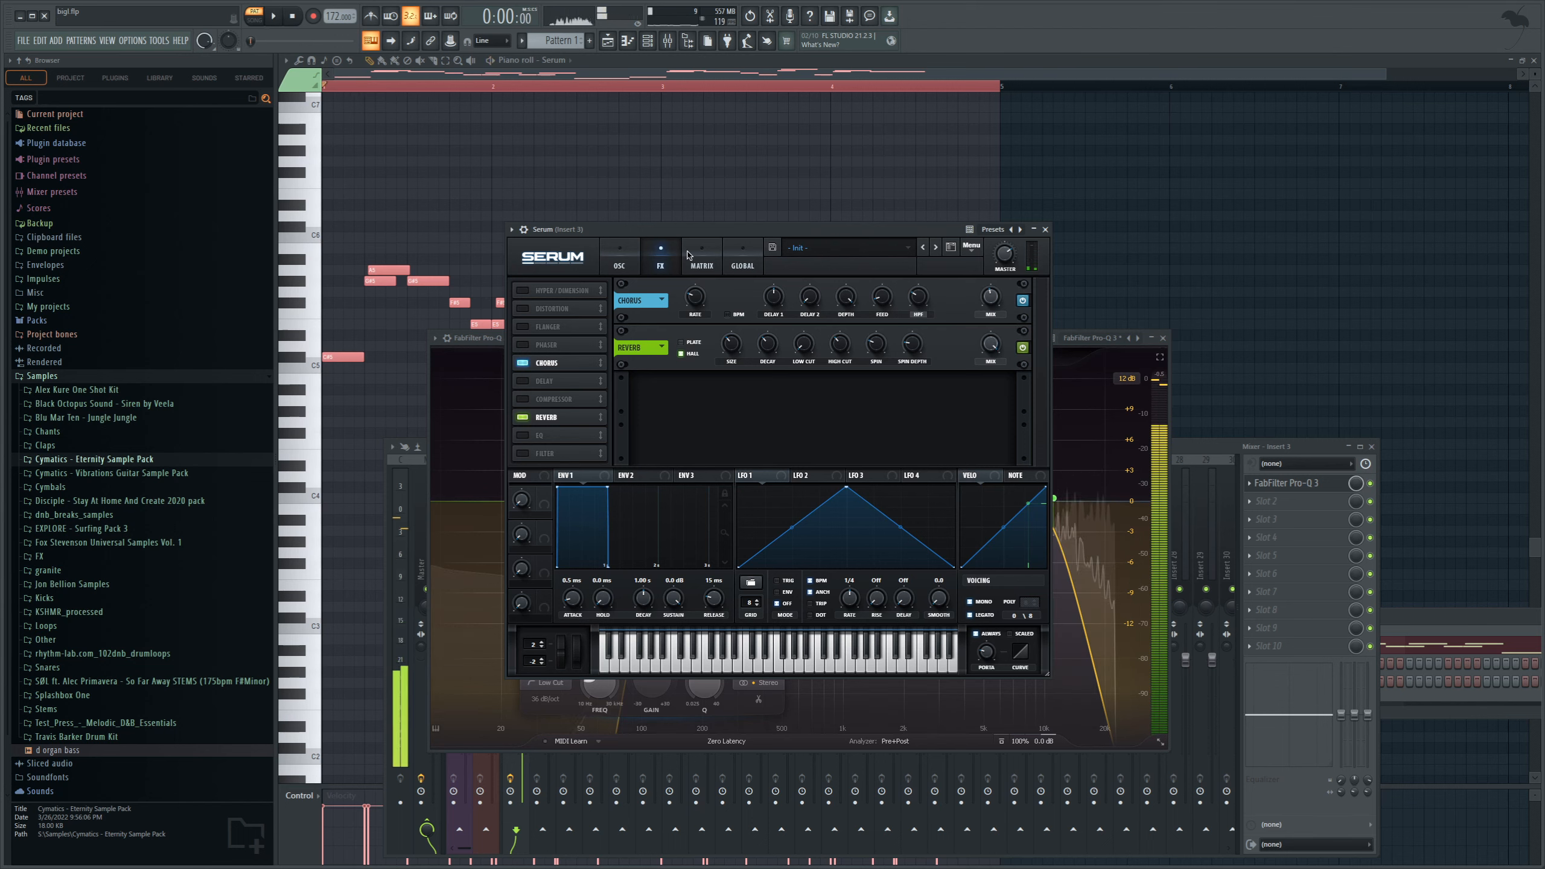
Step: Play the melody while adjusting the reverb's high cut, size and decay, and set its mix to about 46%
{"action": "mouse_move", "coordinate": [809, 329]}
{"action": "left_click_drag", "start_coordinate": [809, 329], "coordinate": [809, 327]}
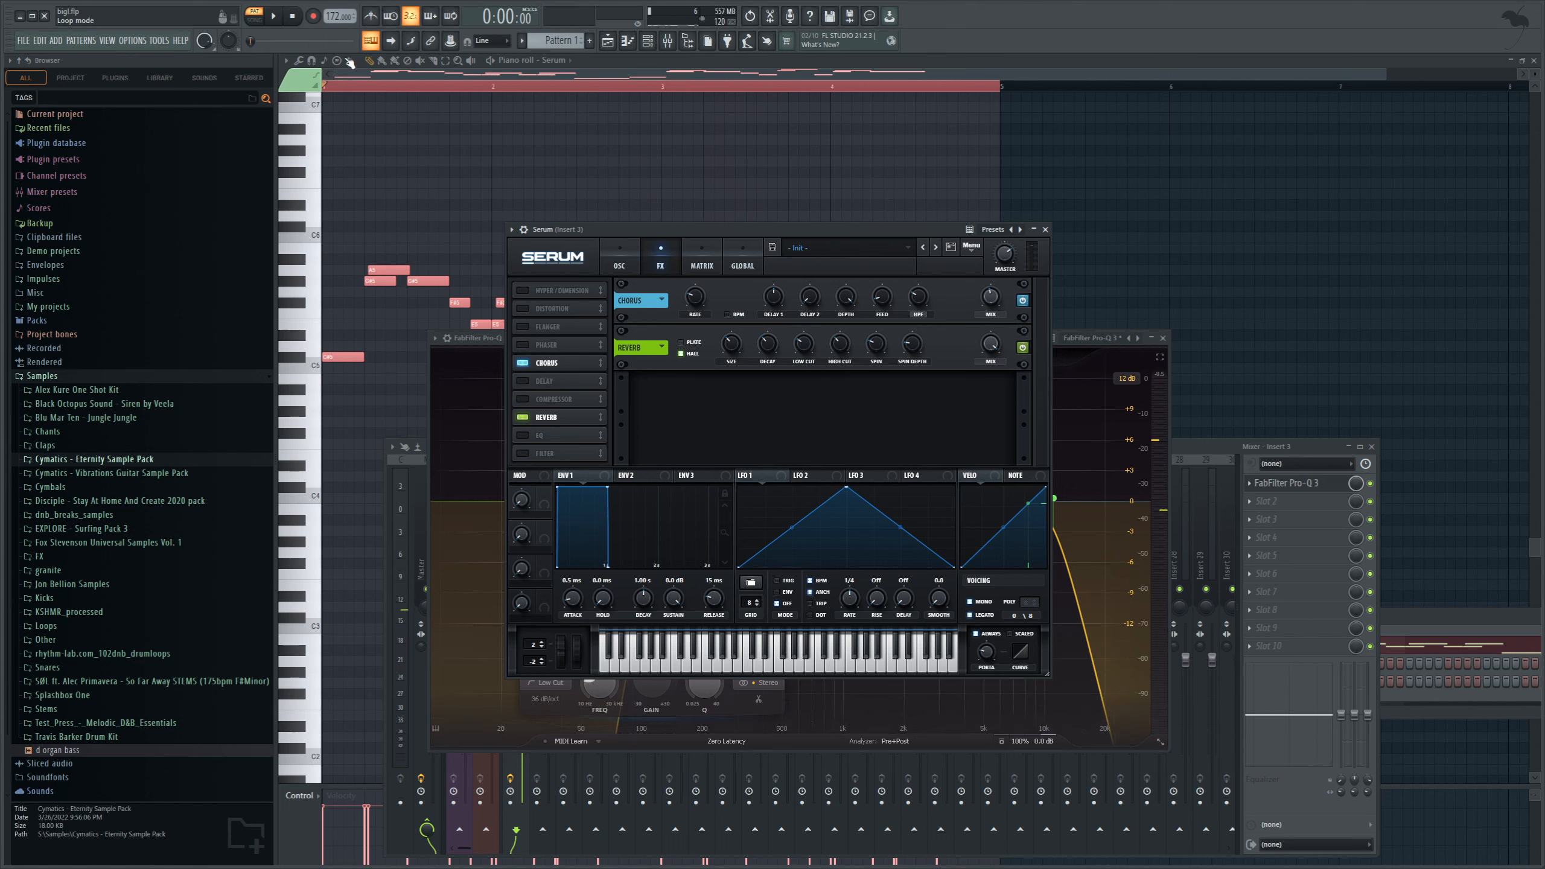
{"action": "left_click", "coordinate": [274, 16]}
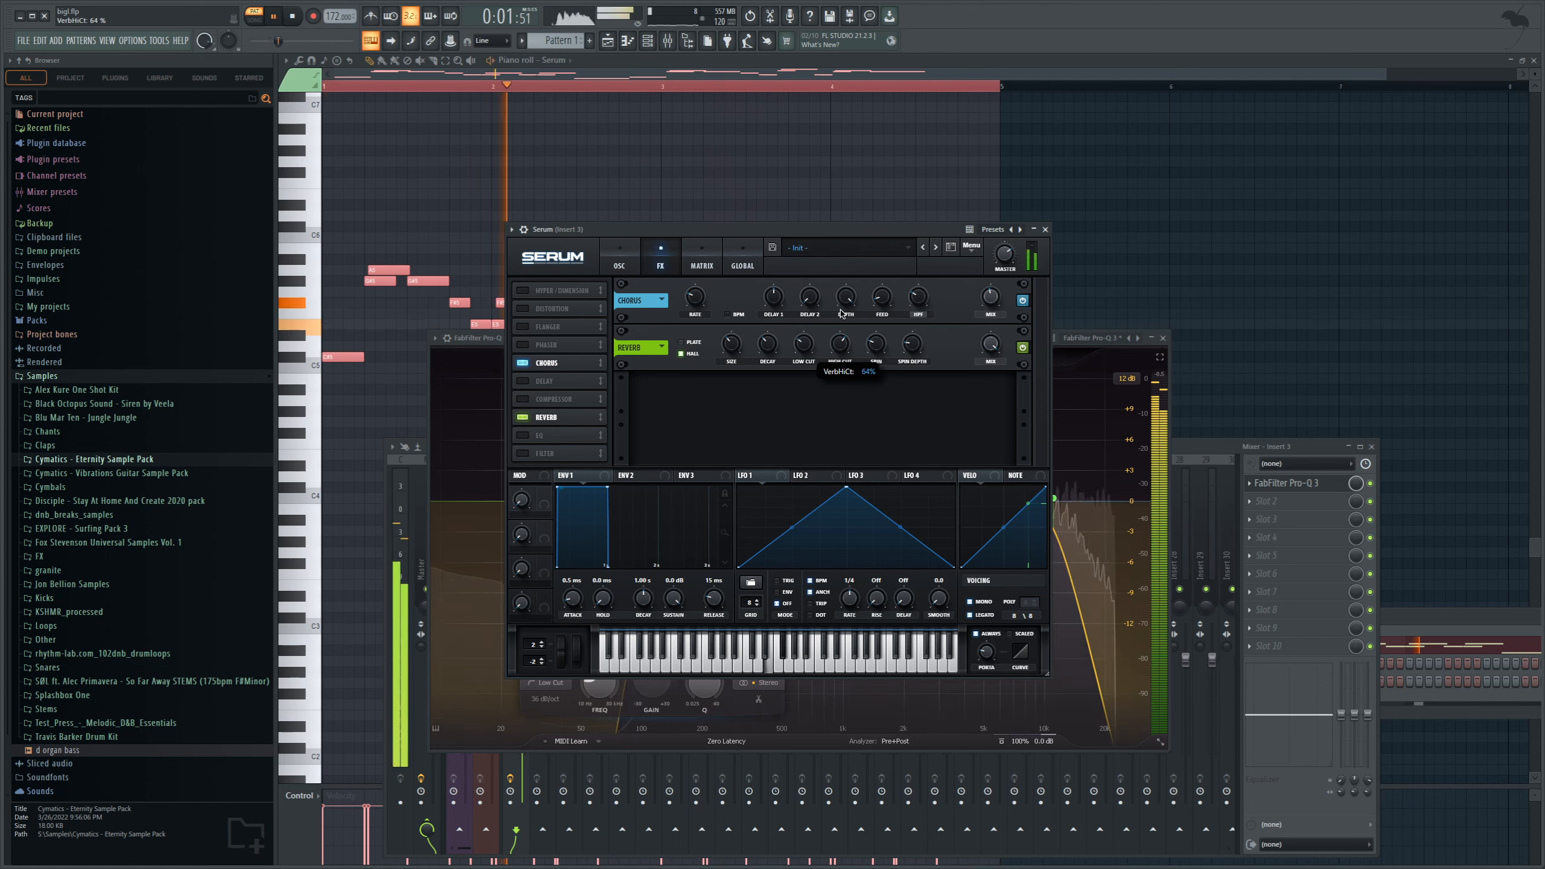
{"action": "mouse_move", "coordinate": [721, 363]}
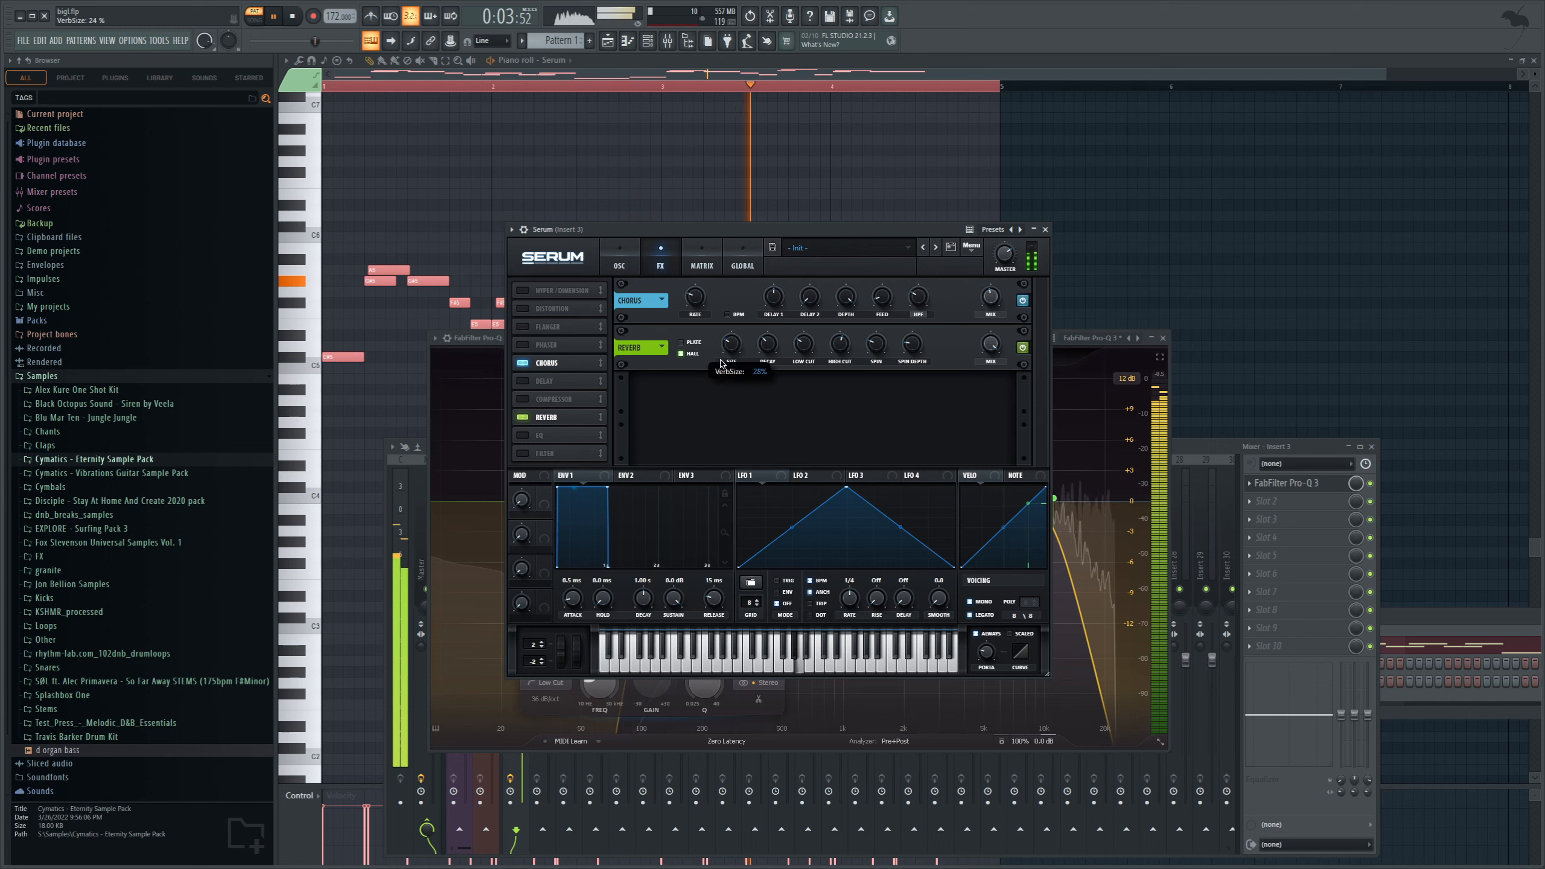
{"action": "left_click_drag", "start_coordinate": [766, 348], "coordinate": [765, 371]}
{"action": "left_click_drag", "start_coordinate": [988, 350], "coordinate": [974, 440]}
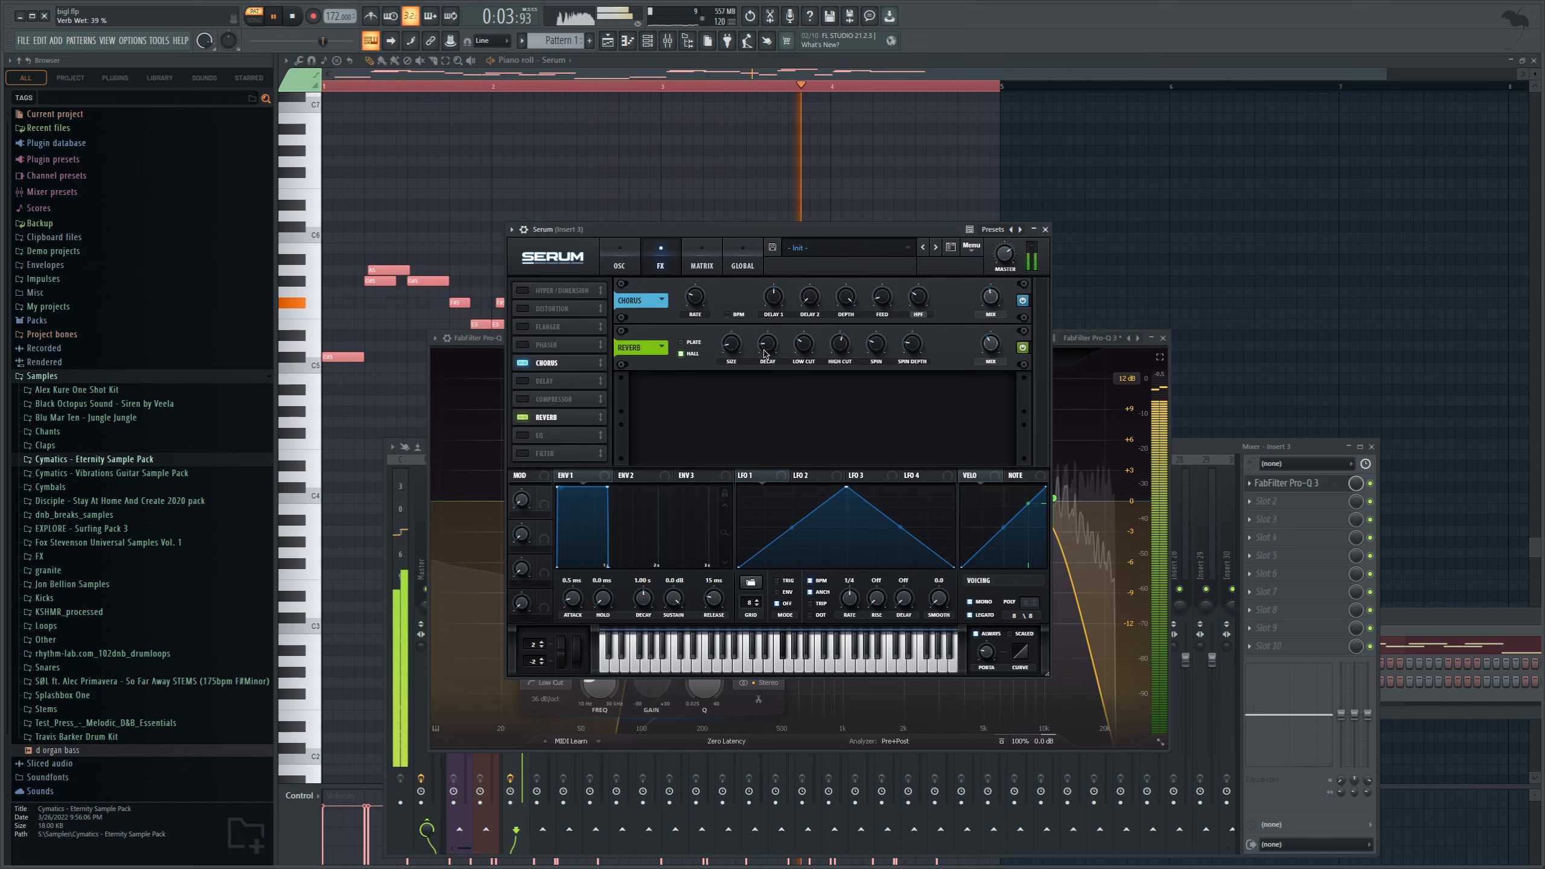
{"action": "left_click_drag", "start_coordinate": [765, 352], "coordinate": [772, 331]}
{"action": "left_click_drag", "start_coordinate": [987, 360], "coordinate": [989, 344]}
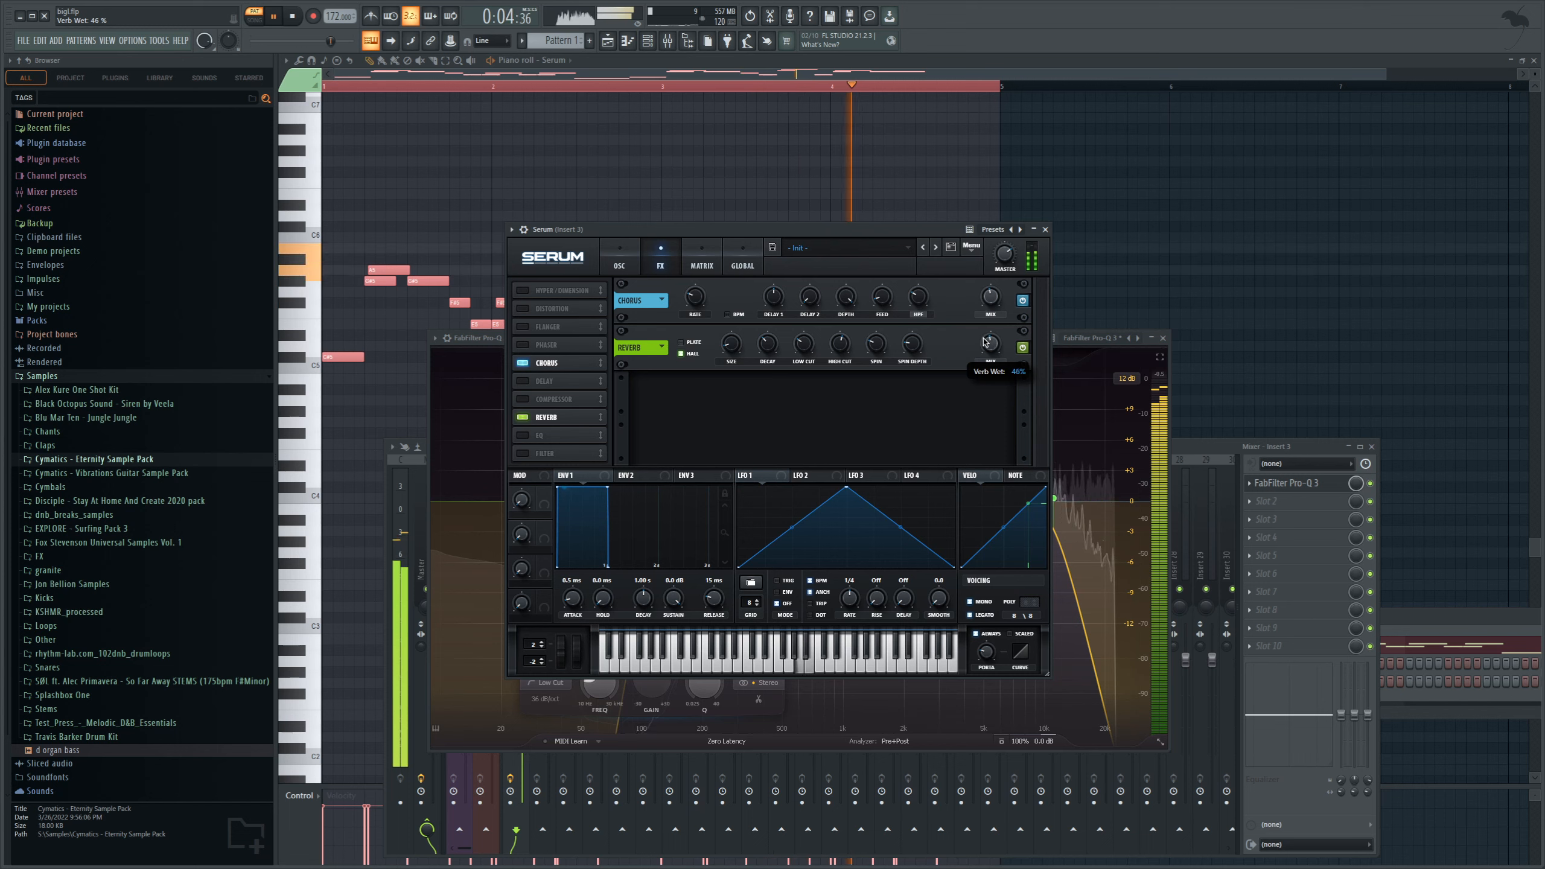
{"action": "left_click_drag", "start_coordinate": [770, 346], "coordinate": [770, 341]}
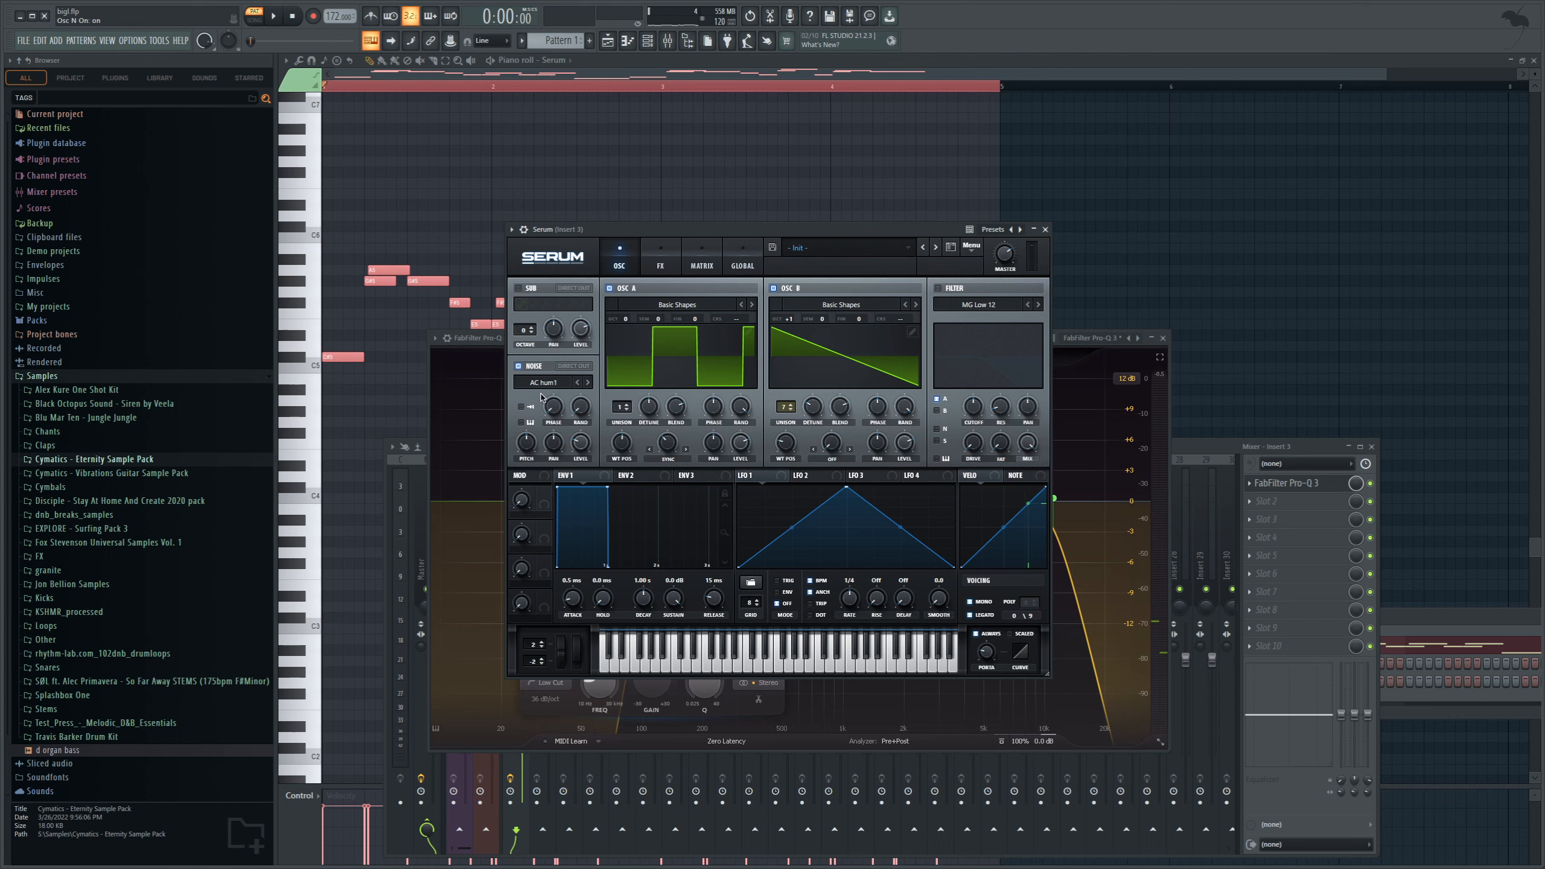
Step: Enable Serum's noise oscillator with the BrightWhite sample, lower its level and play the melody
{"action": "left_click_drag", "start_coordinate": [585, 448], "coordinate": [586, 457]}
{"action": "left_click", "coordinate": [284, 19]}
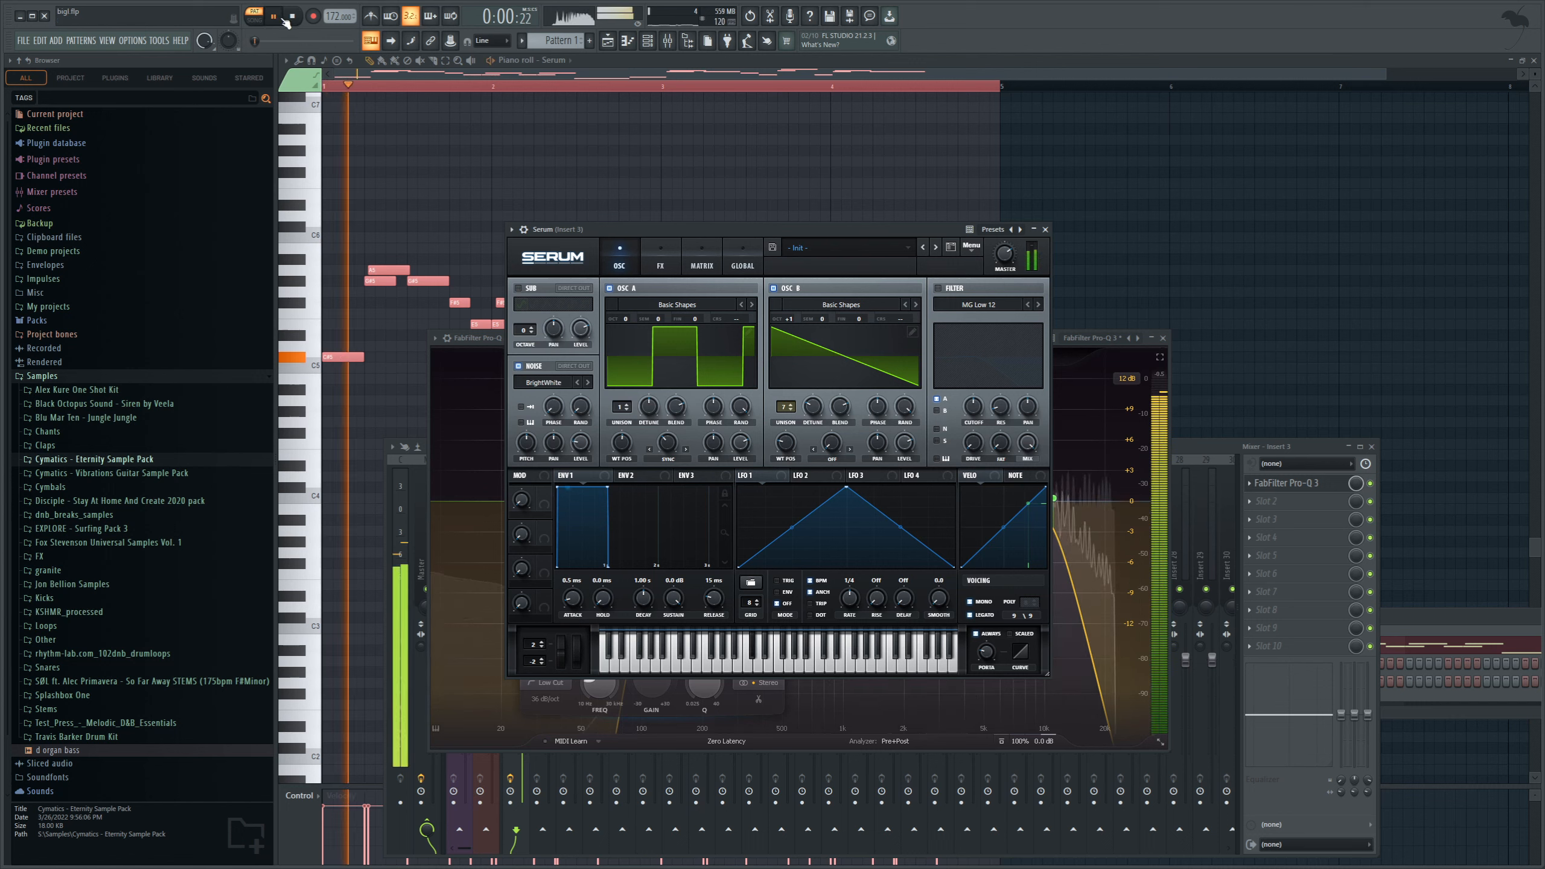
{"action": "left_click", "coordinate": [294, 18]}
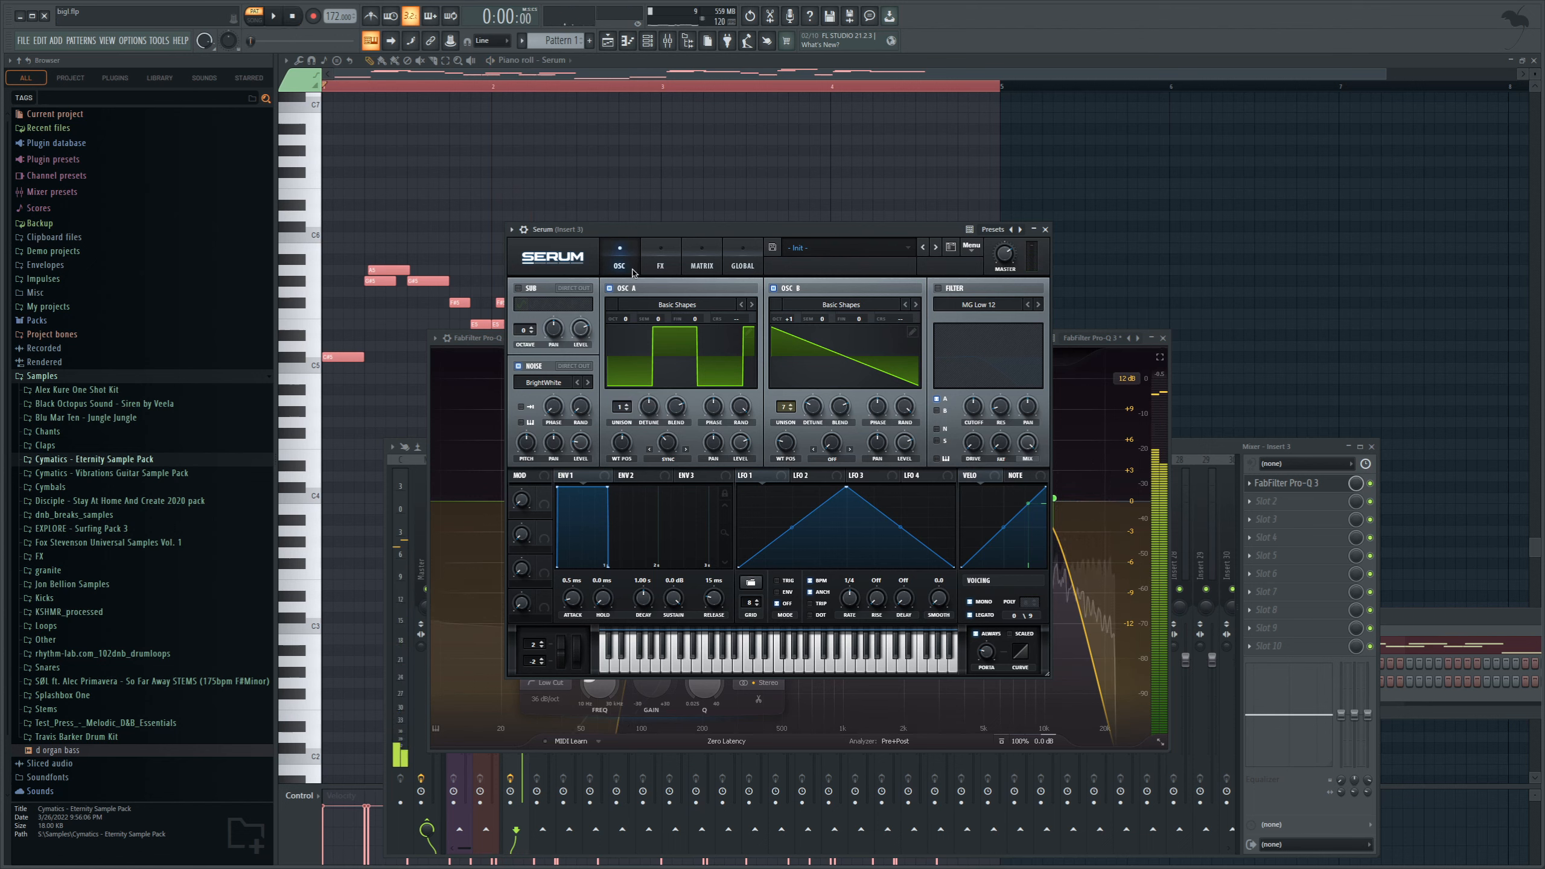
Step: Enable the Distortion in Downsample mode and set its drive to about 11% while the melody plays
{"action": "left_click", "coordinate": [660, 262]}
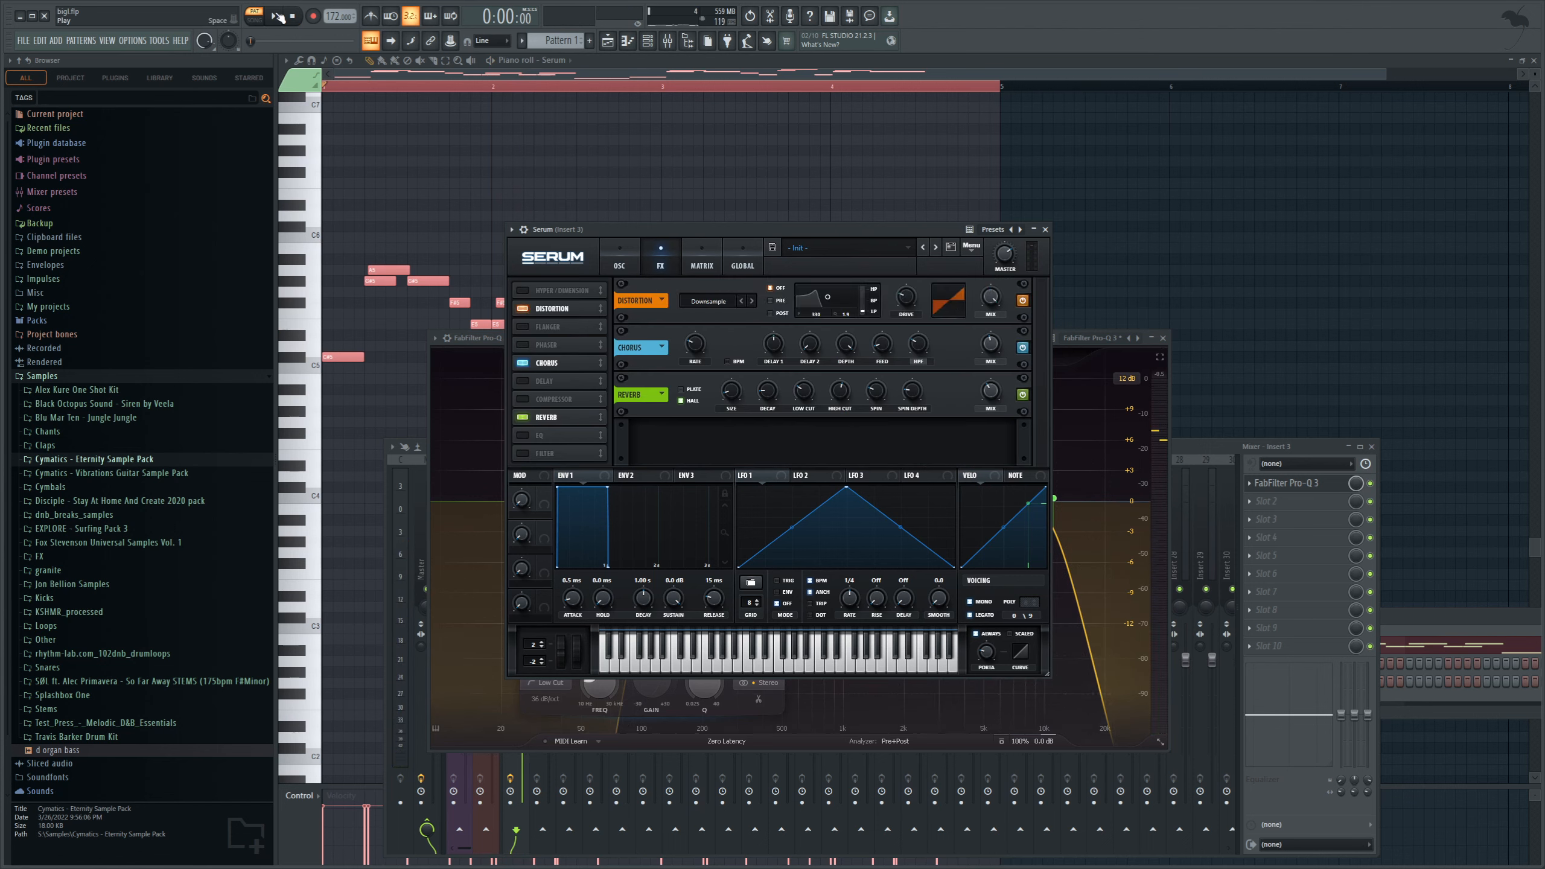
{"action": "left_click", "coordinate": [277, 19]}
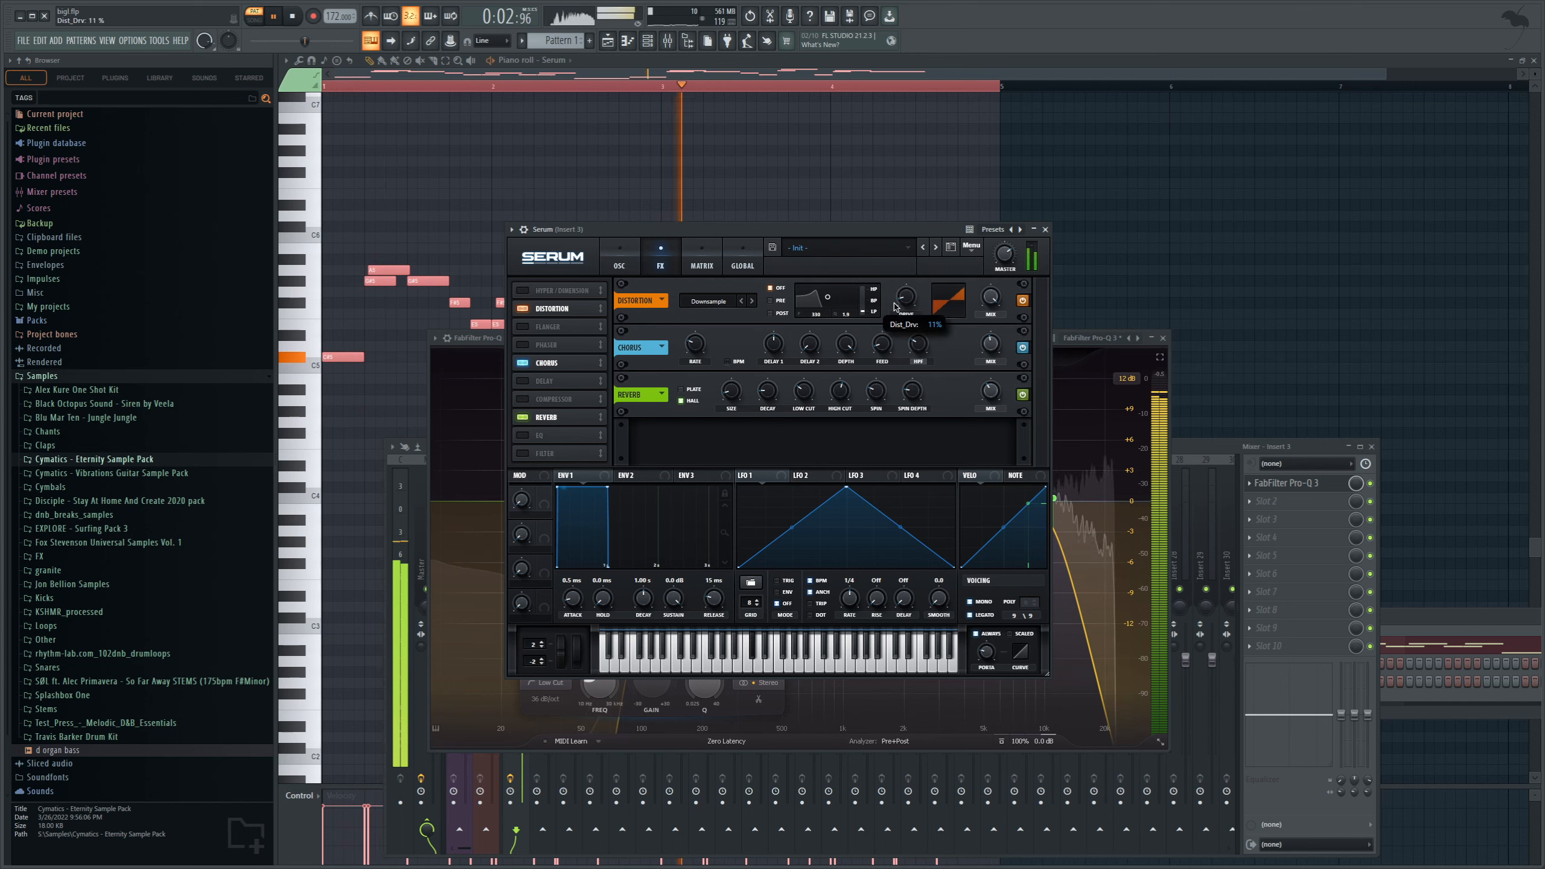
{"action": "left_click", "coordinate": [291, 18]}
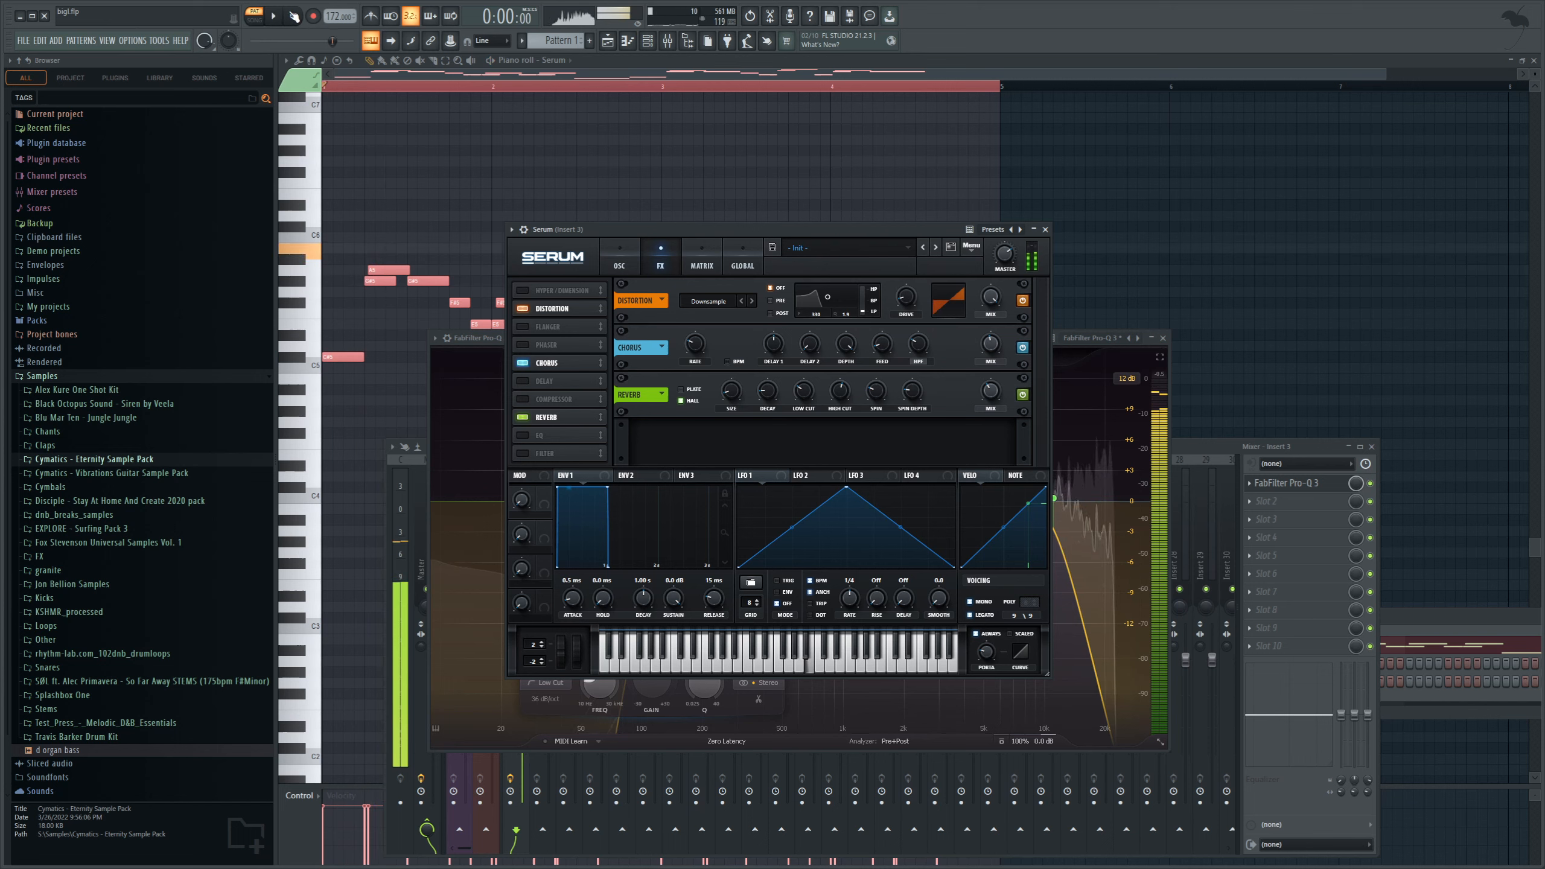
Step: Modulate the fine tuning of oscillators A and B with LFO 1 at 5.0 Hz, with BPM sync off, and play the melody
{"action": "left_click", "coordinate": [619, 262]}
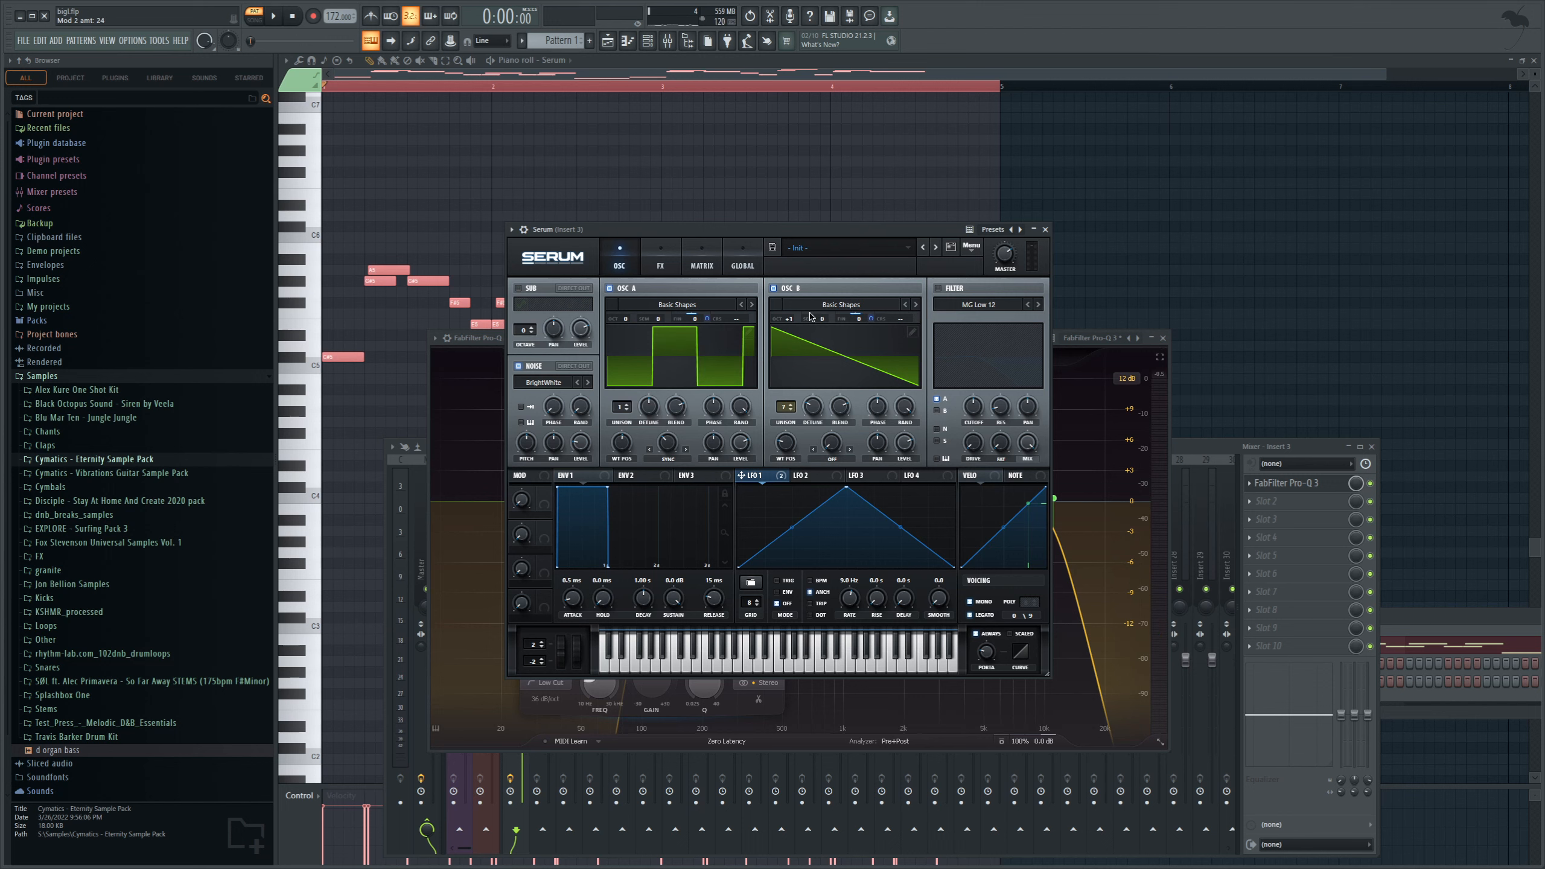
{"action": "left_click", "coordinate": [274, 19]}
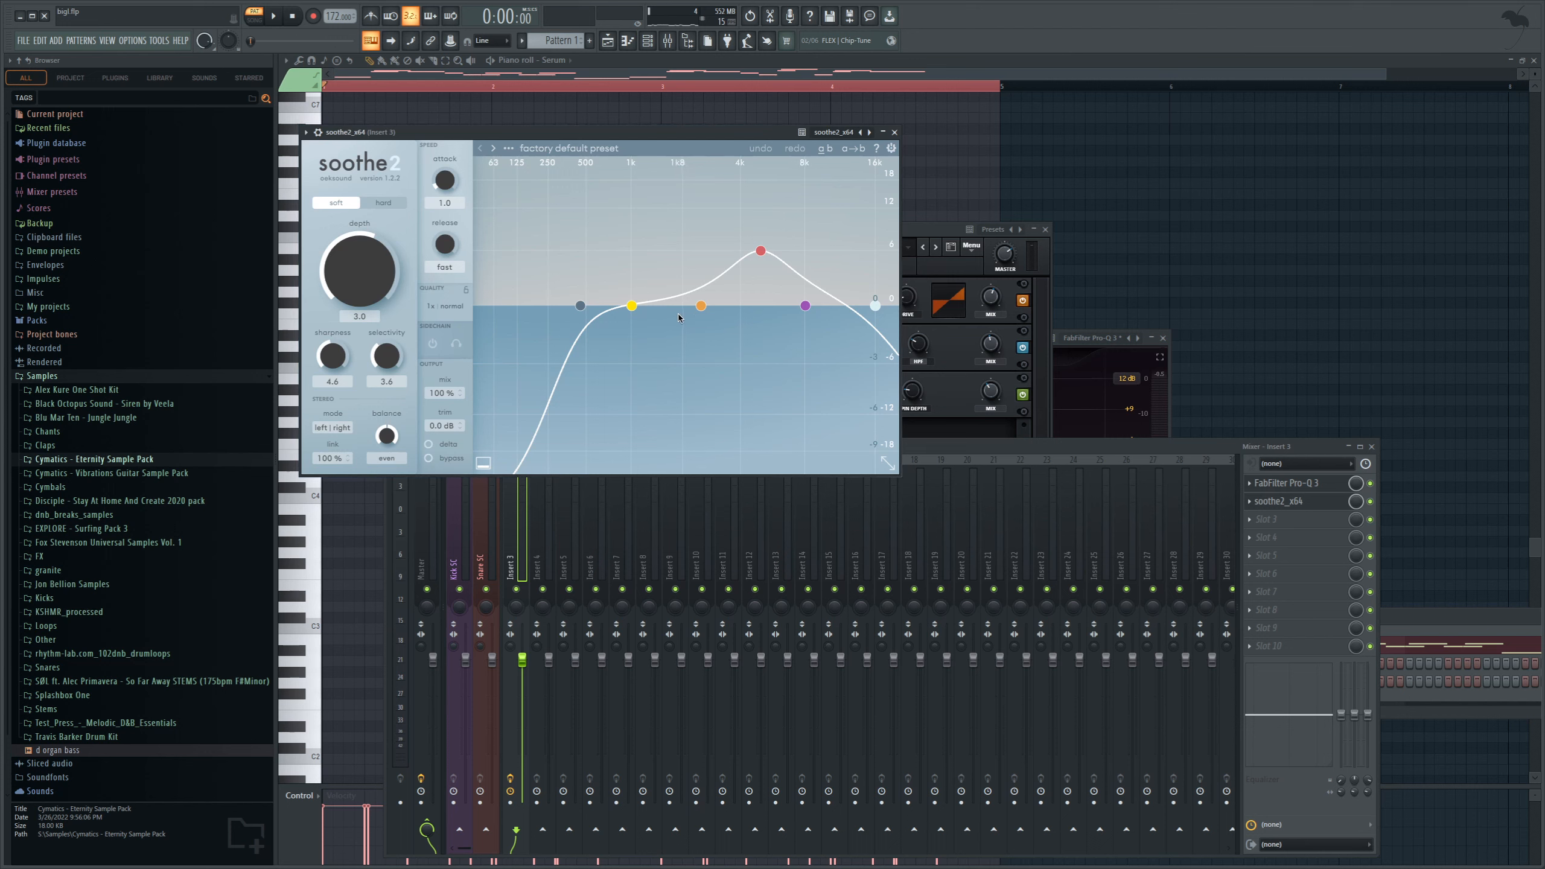
Step: In soothe2, raise band 2, turn on delta listening, and move the red band to about 4.4 kHz with 3.4 dB sensitivity during playback
{"action": "left_click_drag", "start_coordinate": [683, 304], "coordinate": [682, 281]}
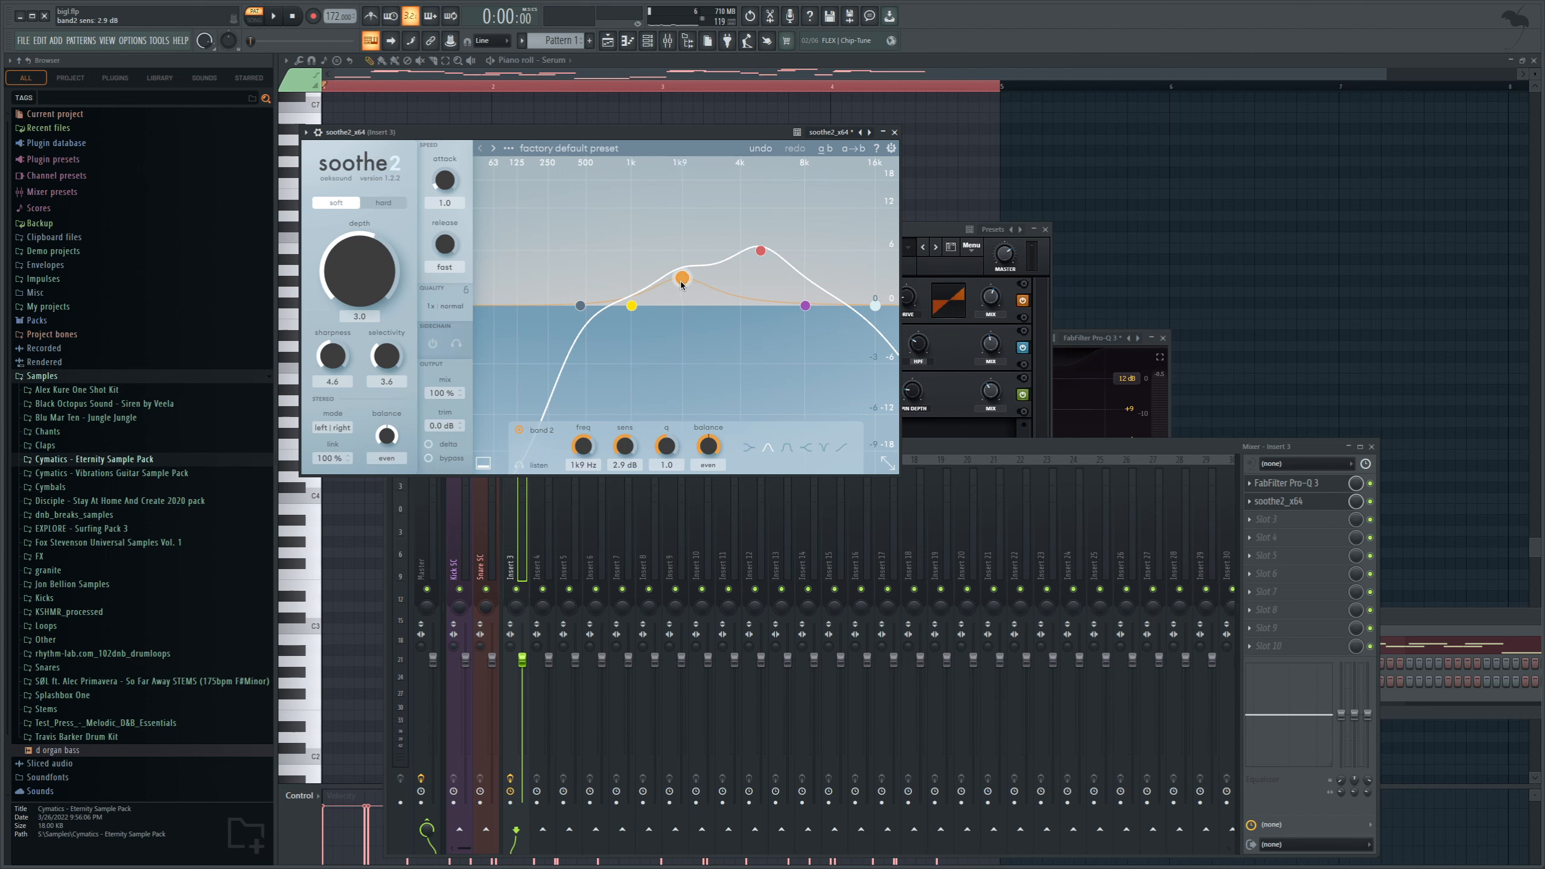
{"action": "left_click", "coordinate": [428, 445]}
{"action": "key", "text": "space"}
{"action": "left_click_drag", "start_coordinate": [682, 278], "coordinate": [682, 290]}
{"action": "left_click_drag", "start_coordinate": [761, 250], "coordinate": [750, 274]}
Step: Set soothe2's sharpness to 7.2 and depth to -0.3, with delta listening turned off
{"action": "left_click_drag", "start_coordinate": [336, 361], "coordinate": [338, 335]}
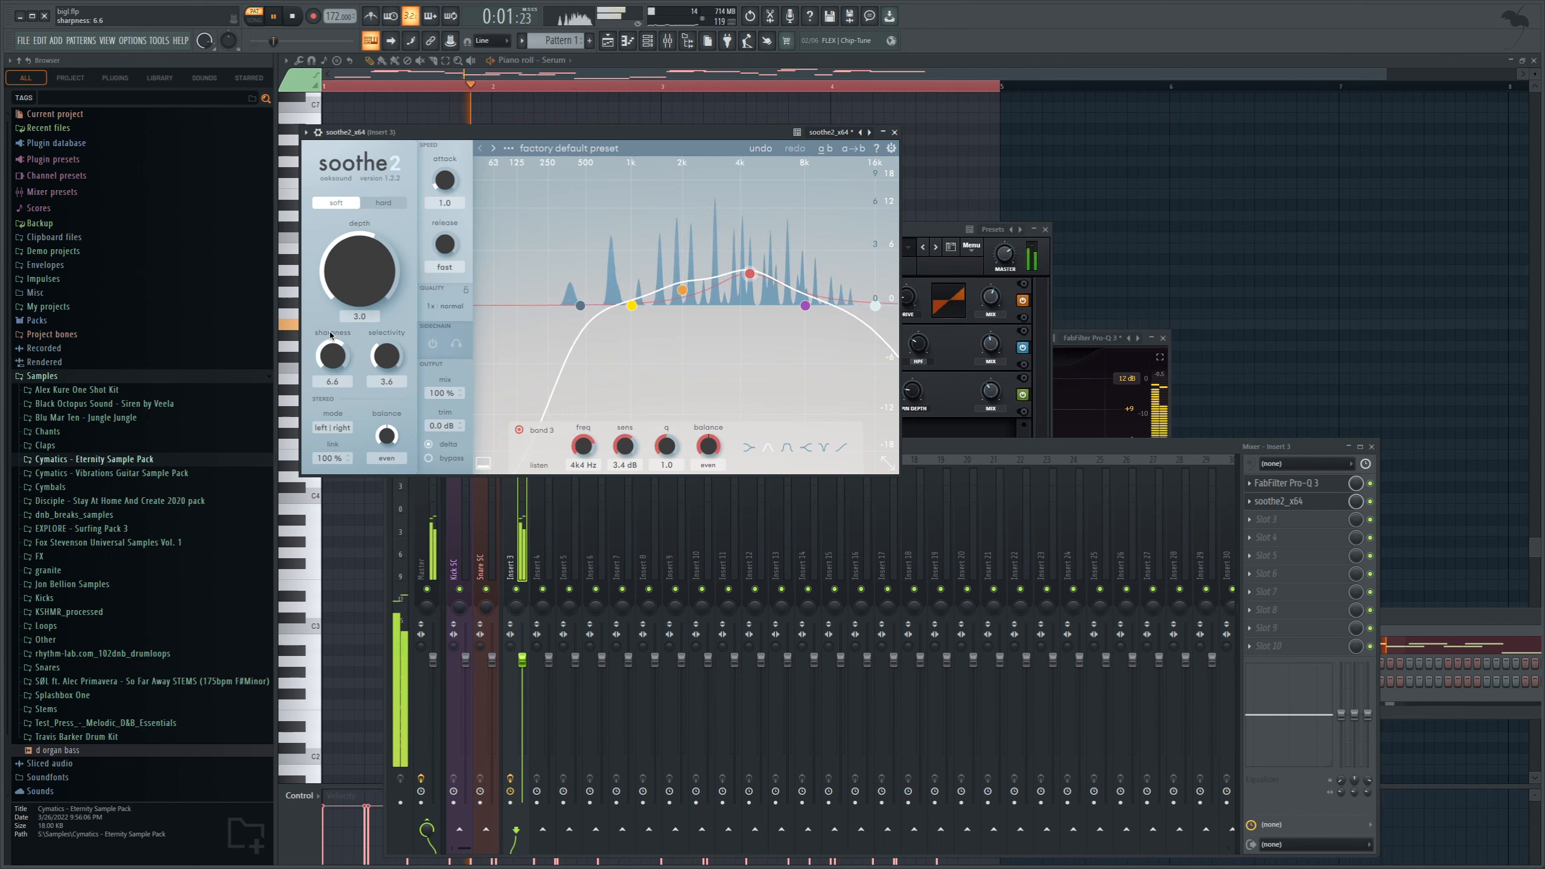
{"action": "left_click_drag", "start_coordinate": [359, 275], "coordinate": [358, 310]}
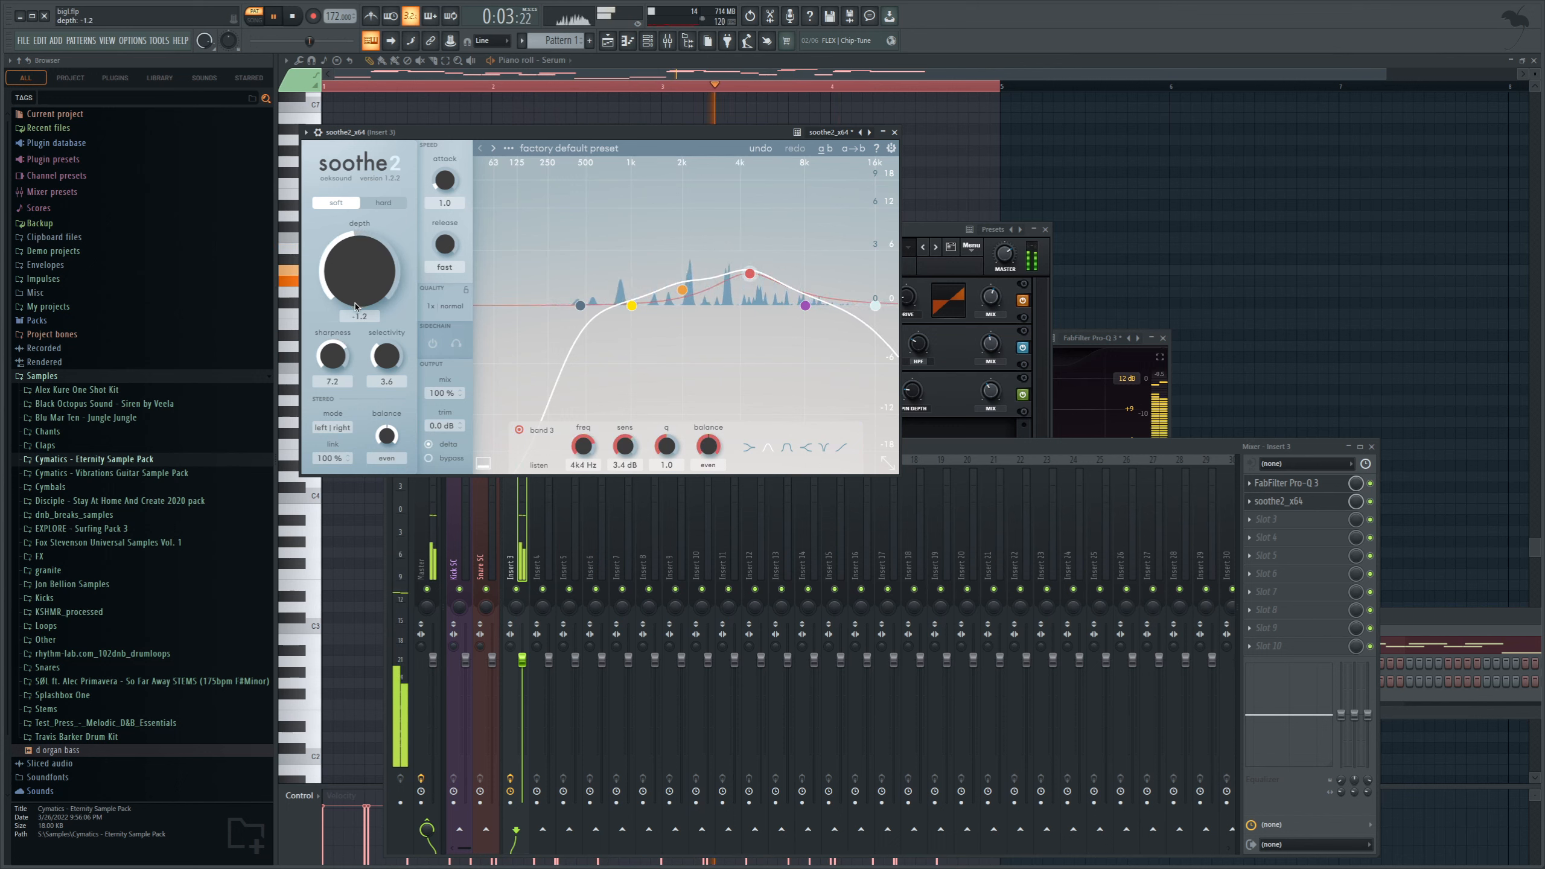
{"action": "left_click", "coordinate": [449, 446]}
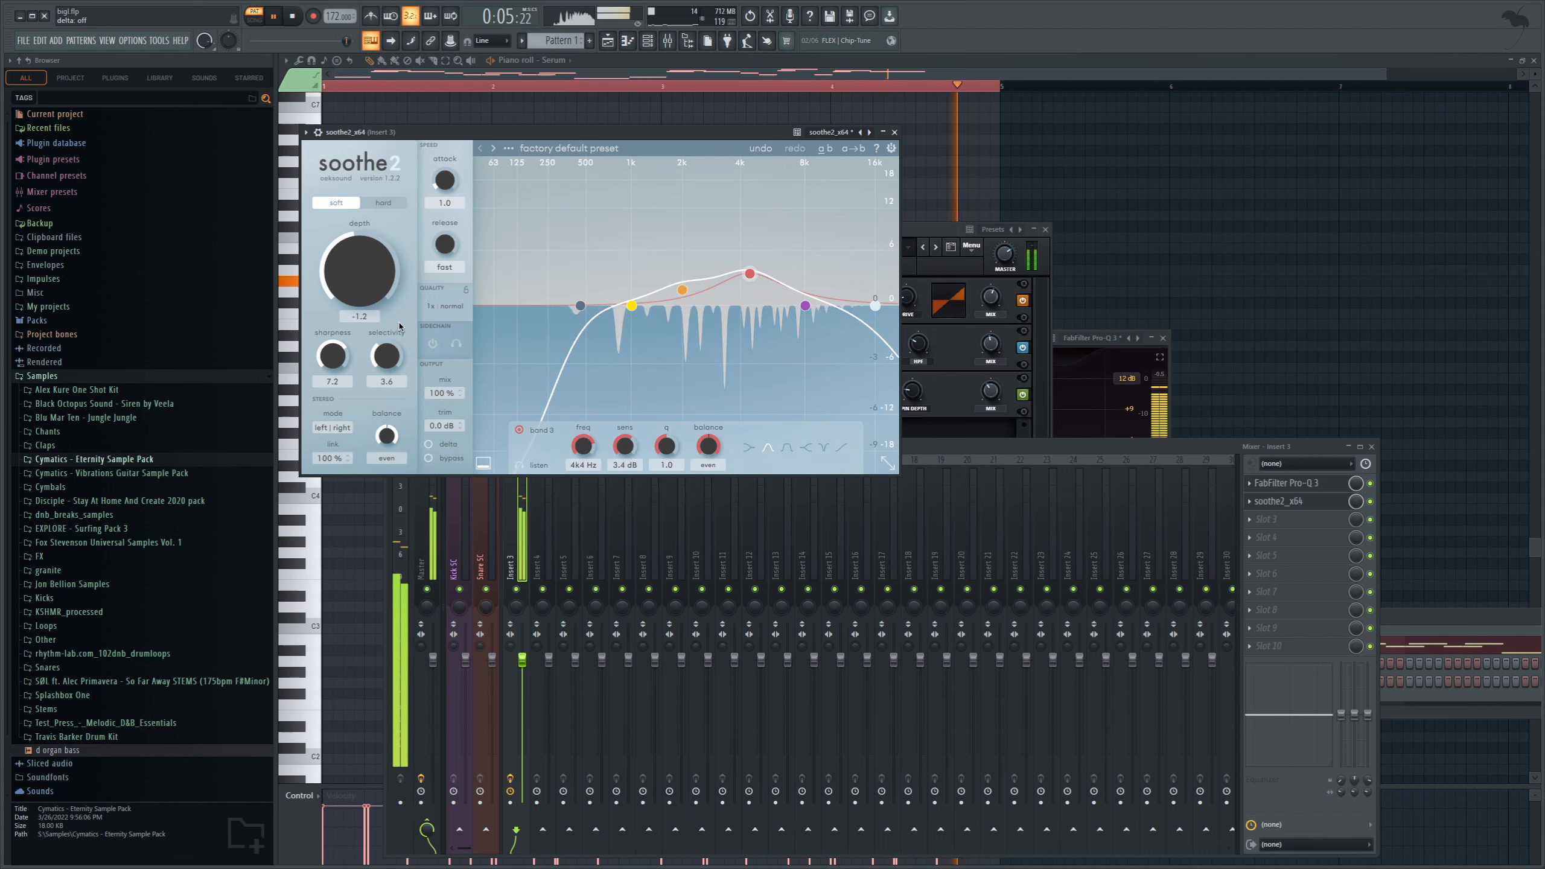
{"action": "left_click_drag", "start_coordinate": [355, 295], "coordinate": [325, 269]}
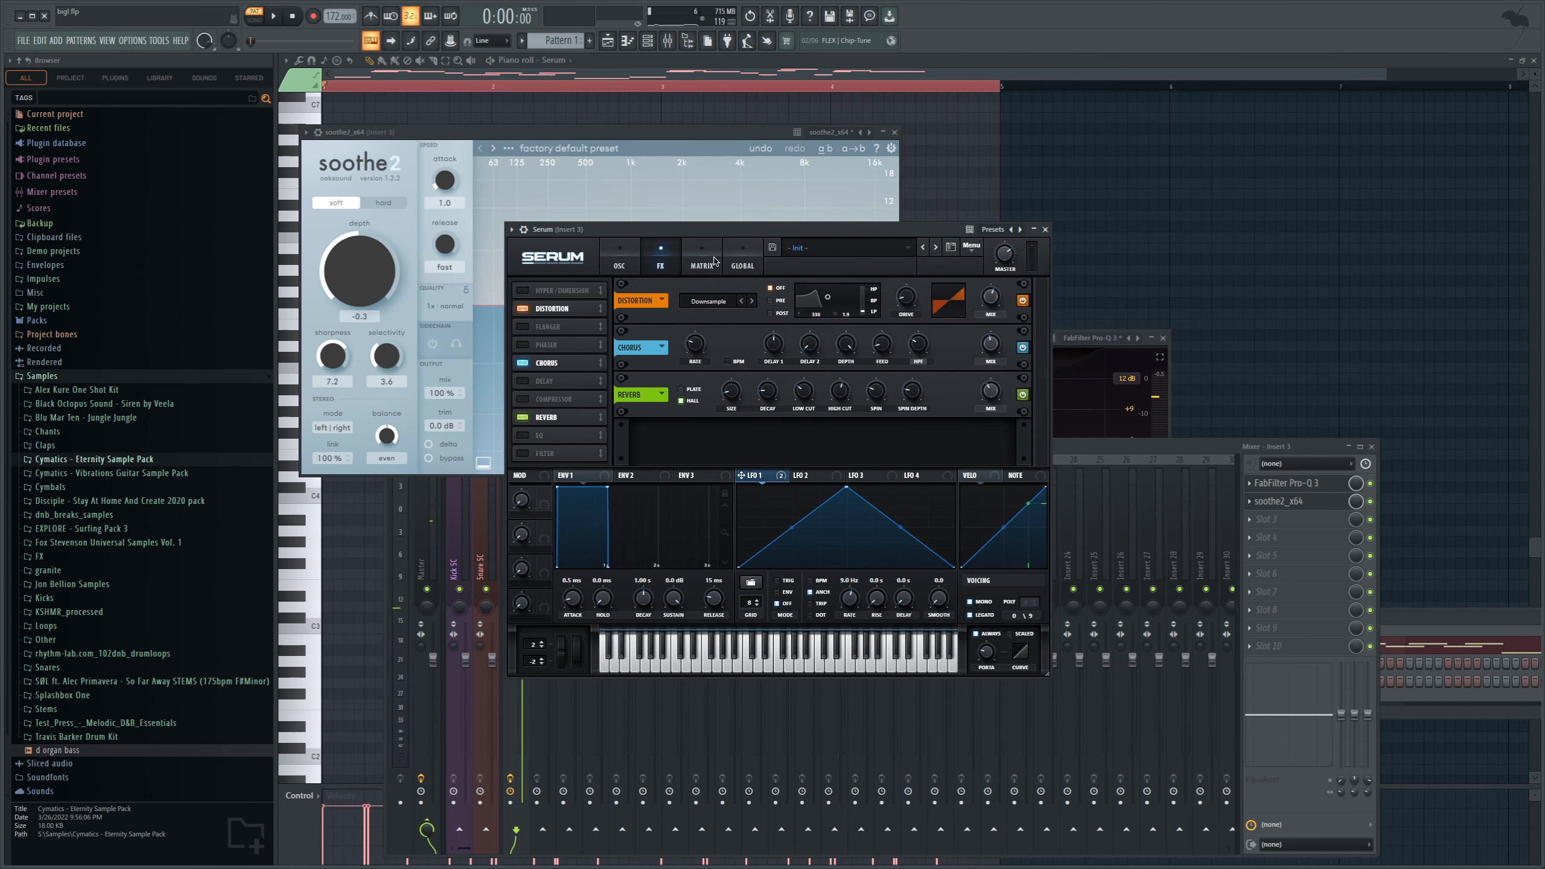
Step: Enable the Delay in Serum's effects section, lower its filter node and switch it to ping-pong mode
{"action": "left_click", "coordinate": [522, 381]}
{"action": "left_click_drag", "start_coordinate": [864, 390], "coordinate": [874, 409]}
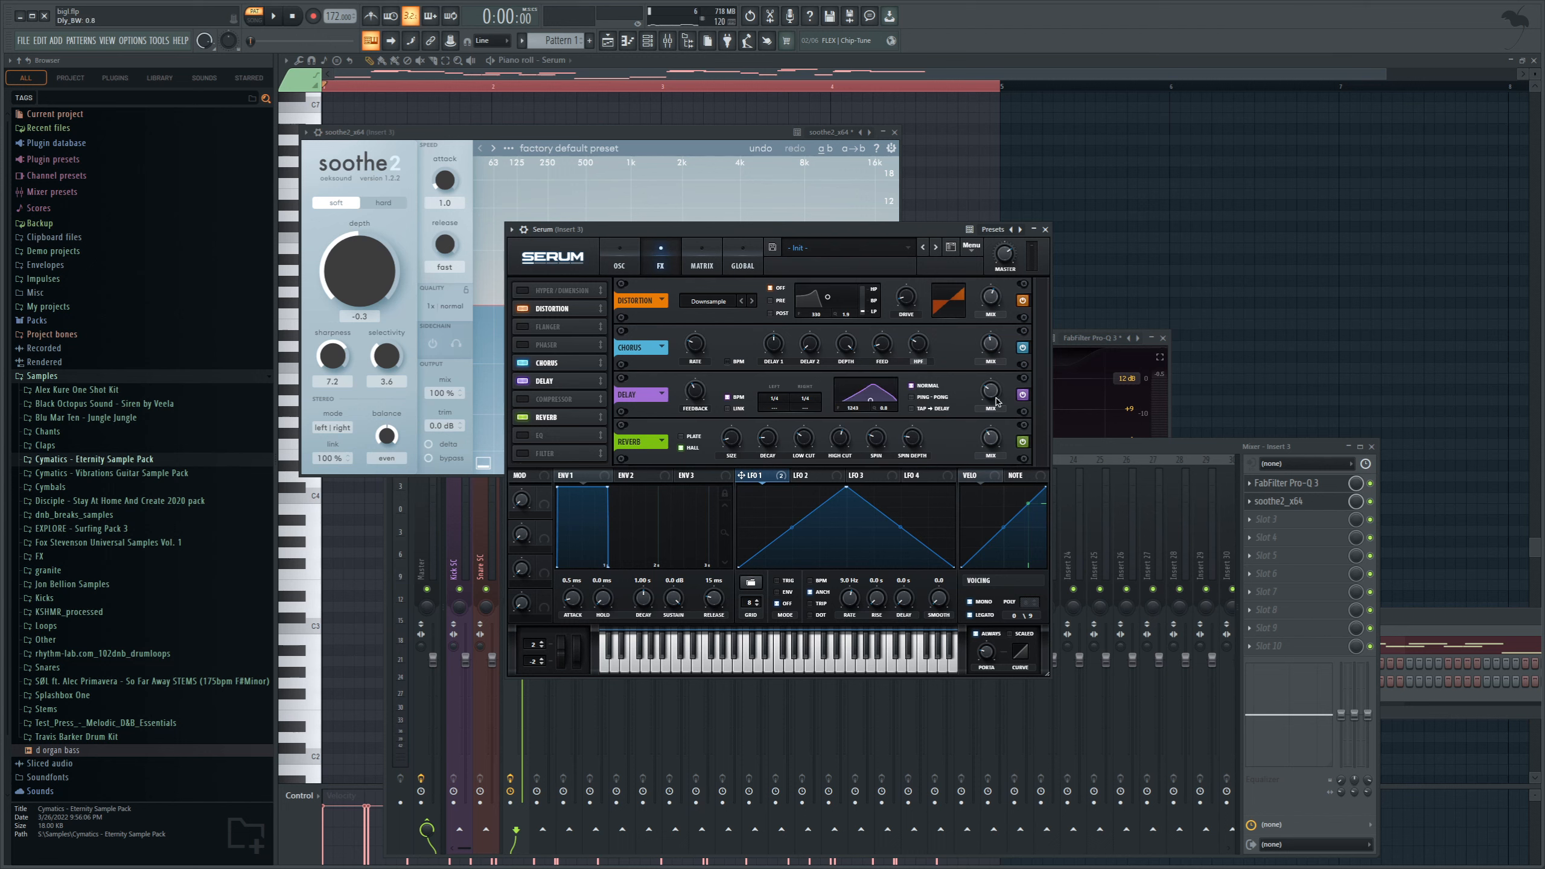
{"action": "left_click", "coordinate": [928, 403]}
Step: Try a wide delay filter, narrow it back to a peaked band, and audition it with single notes on Serum's keyboard
{"action": "left_click_drag", "start_coordinate": [872, 402], "coordinate": [873, 386]}
{"action": "left_click", "coordinate": [788, 669]}
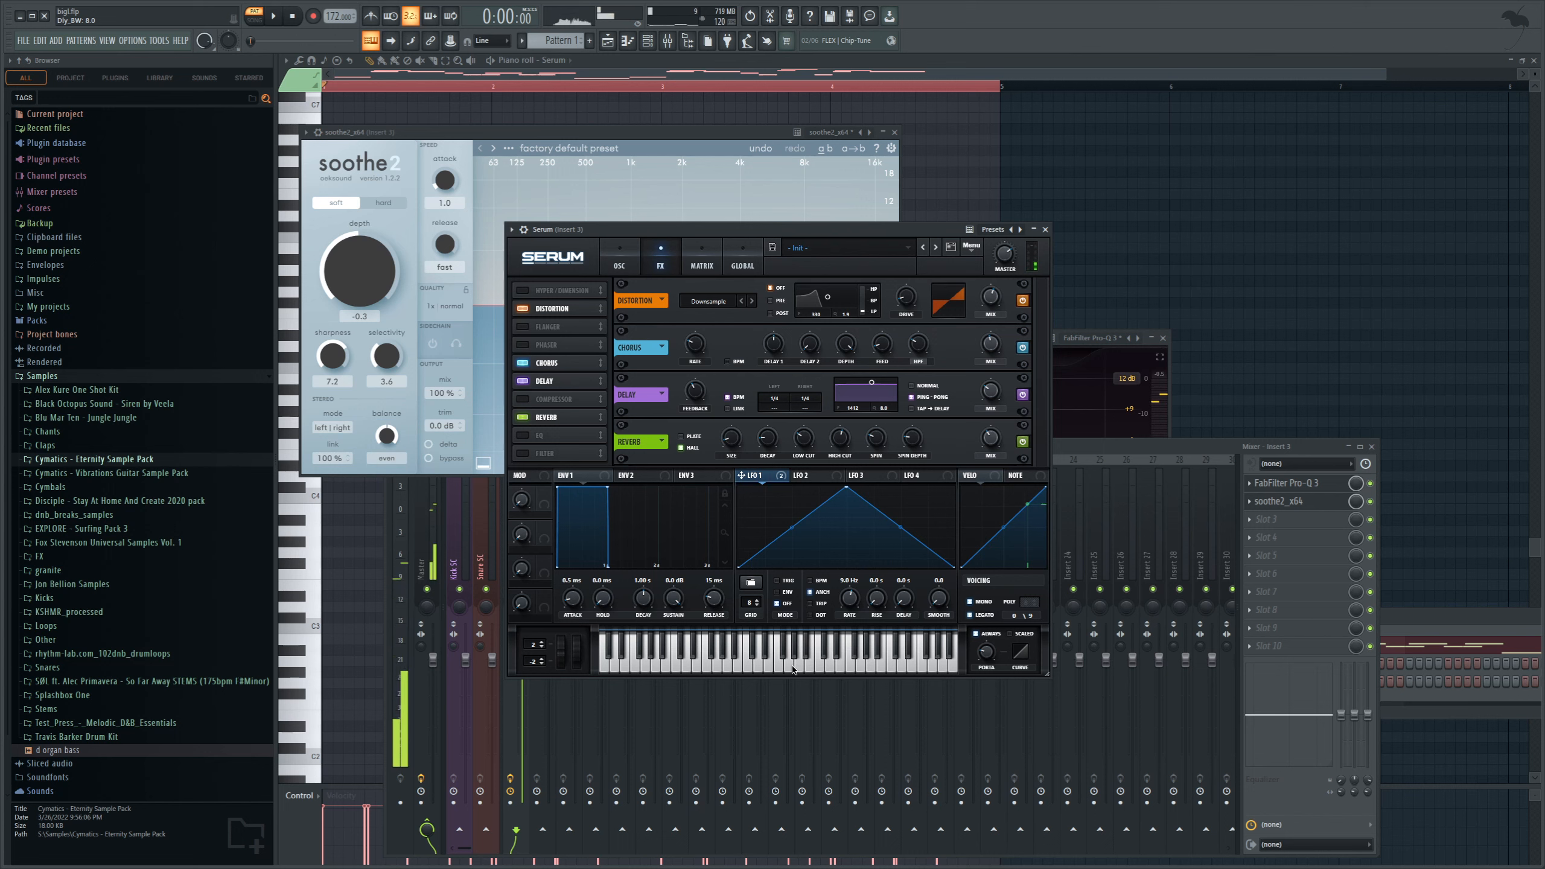
{"action": "mouse_move", "coordinate": [872, 384]}
{"action": "left_mouse_down"}
{"action": "mouse_move", "coordinate": [859, 400]}
{"action": "mouse_move", "coordinate": [872, 402]}
{"action": "left_mouse_up"}
{"action": "left_click", "coordinate": [792, 668]}
{"action": "left_click", "coordinate": [791, 660]}
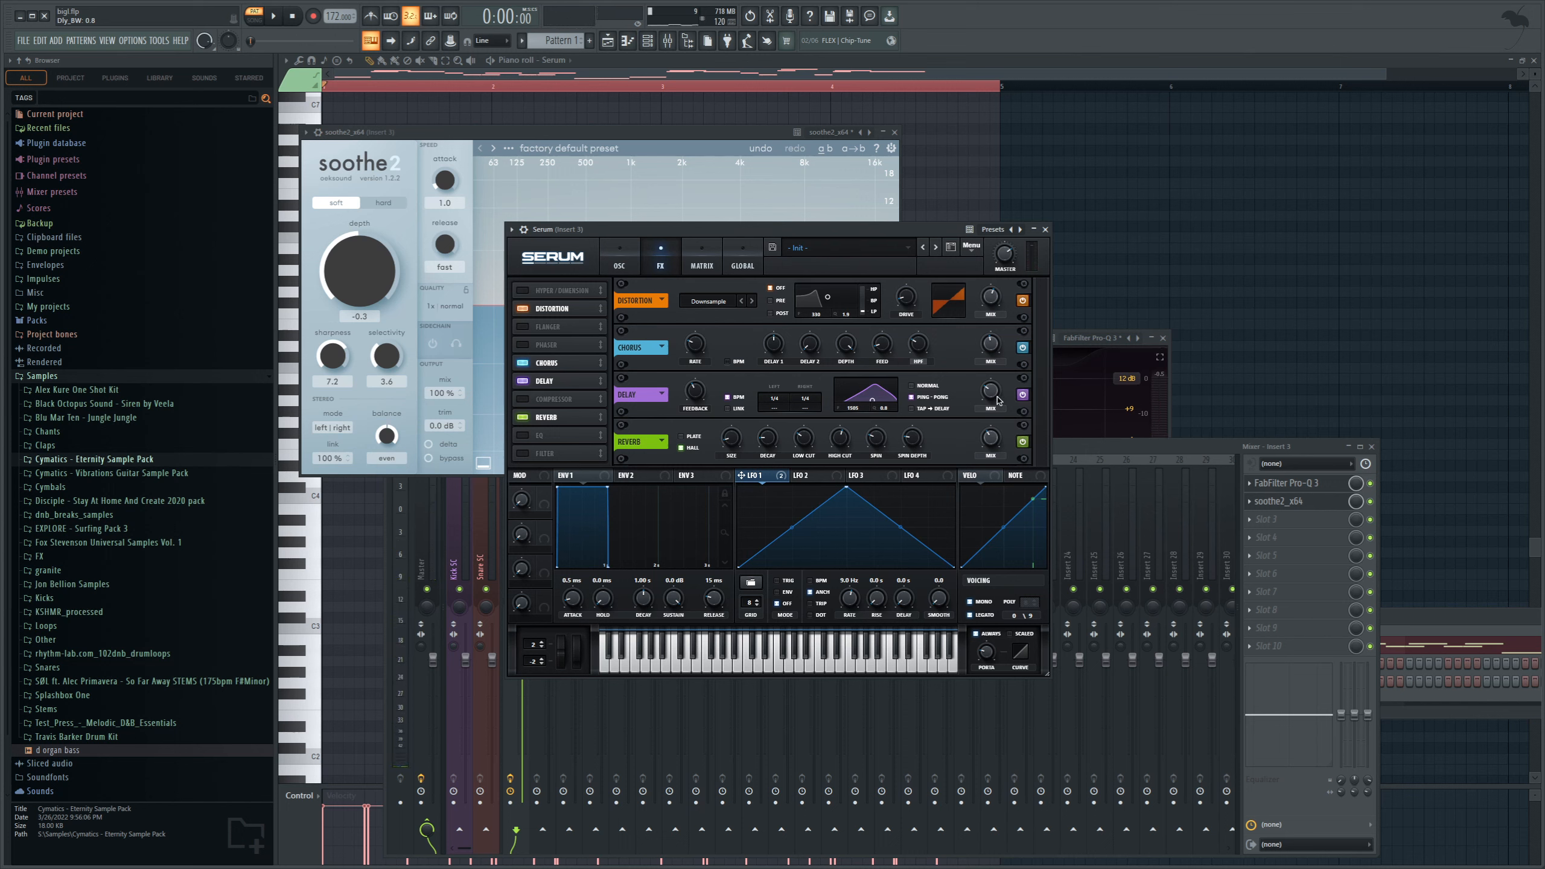
Step: Set the delay mix to about 35% while the melody plays
{"action": "key", "text": "space"}
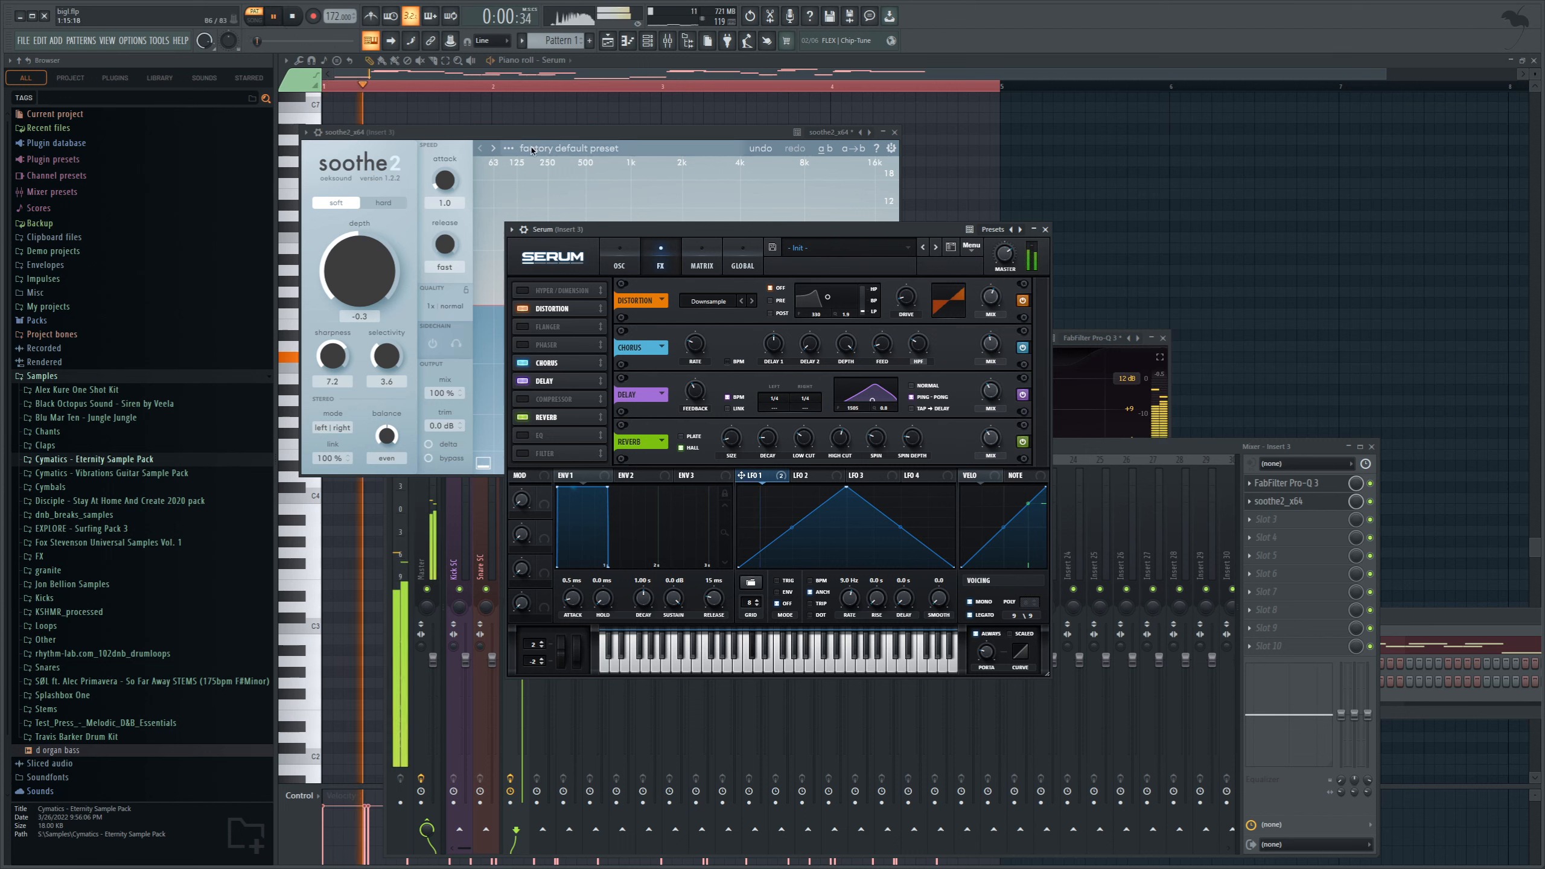
{"action": "left_click_drag", "start_coordinate": [998, 404], "coordinate": [987, 400]}
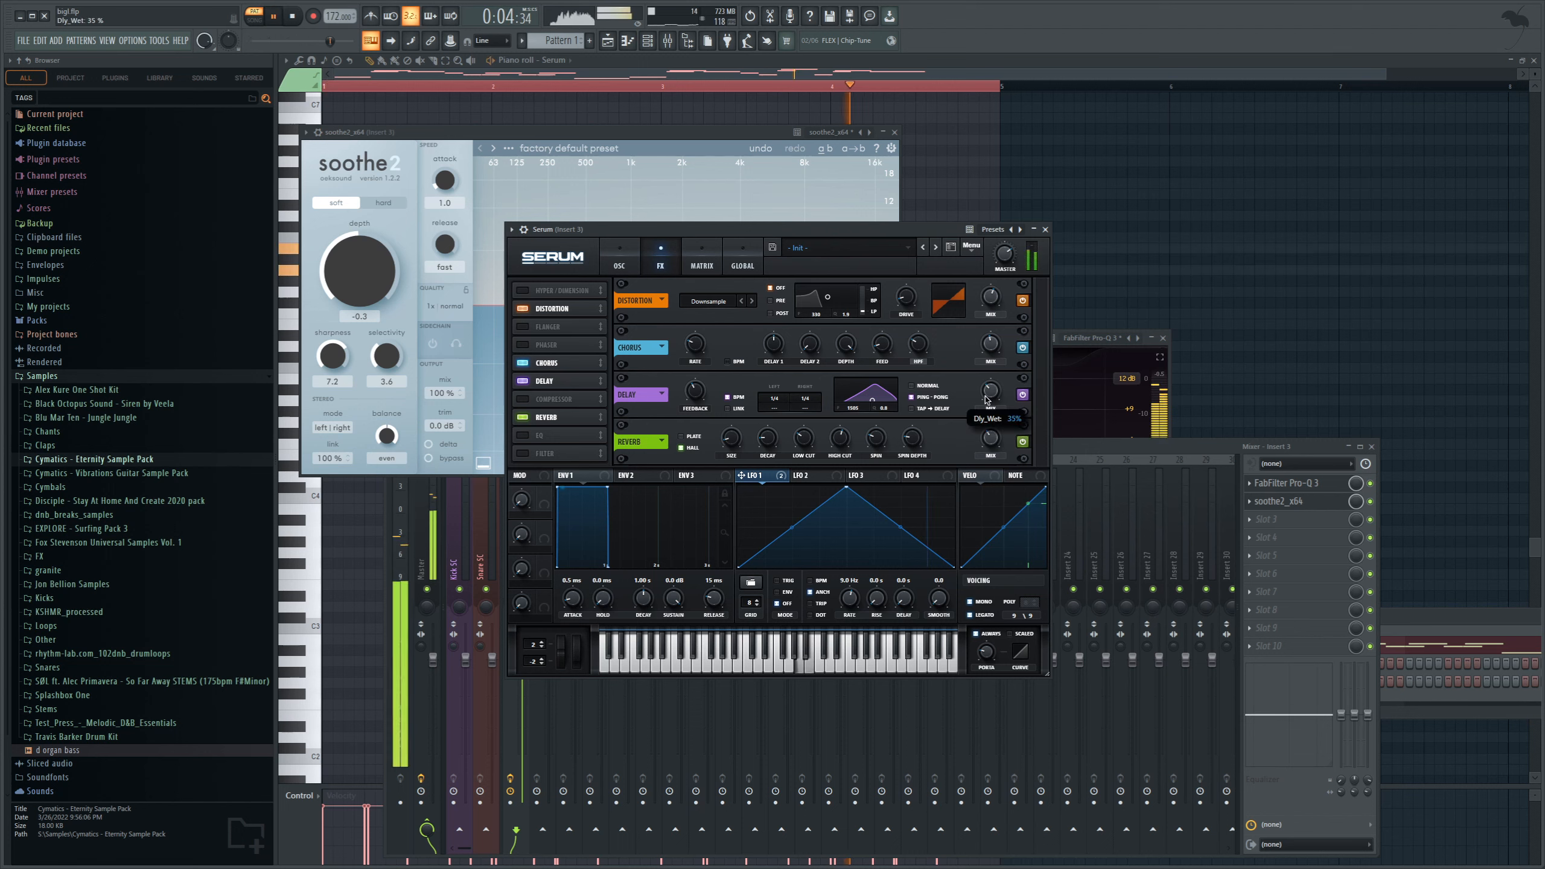
{"action": "key", "text": "space"}
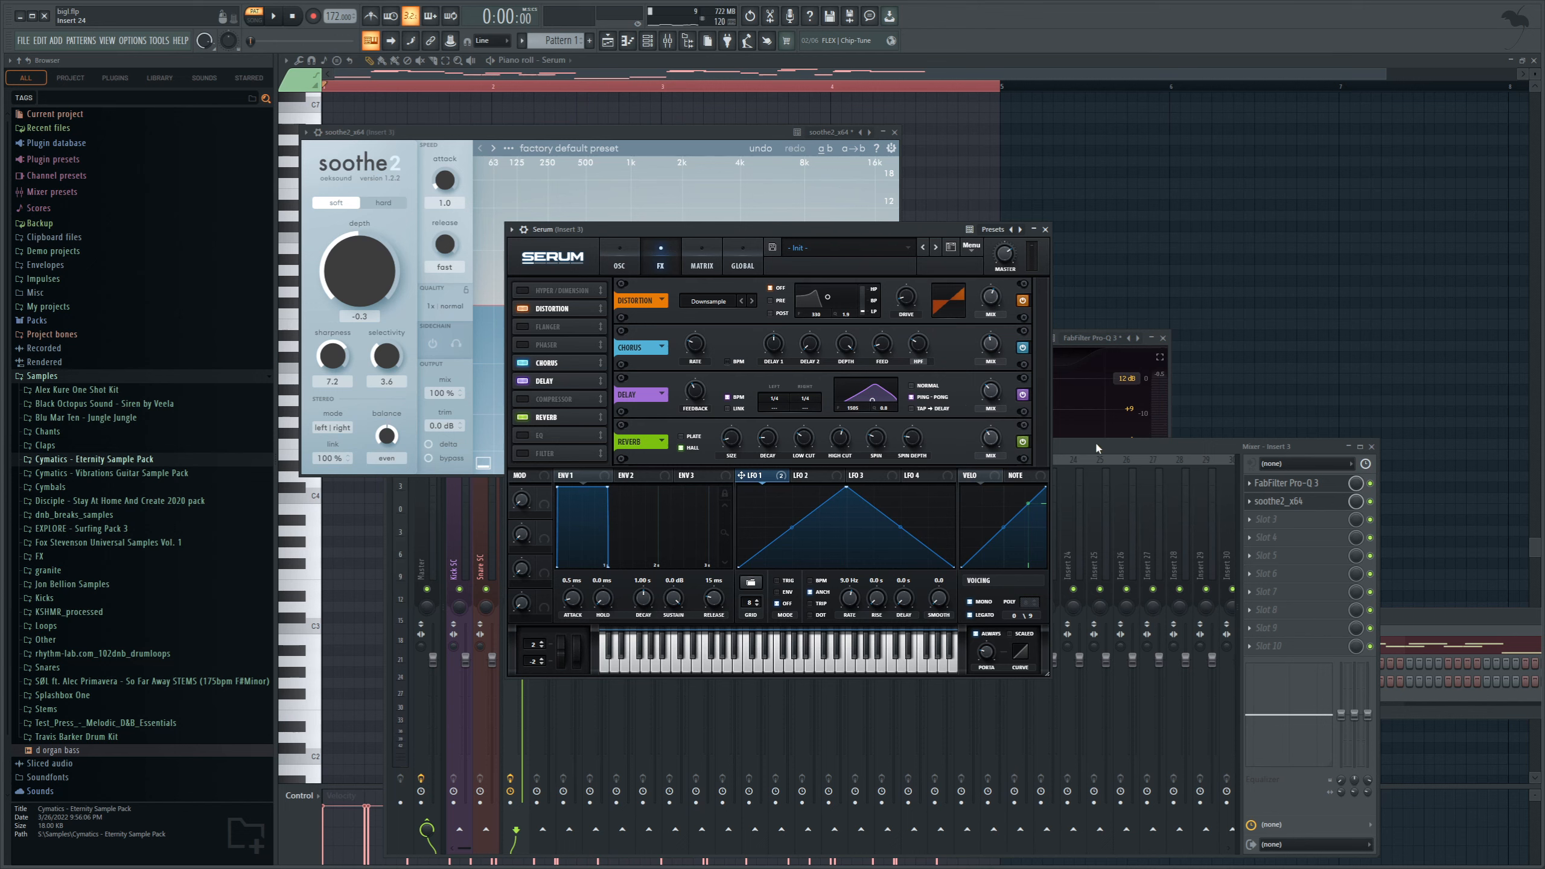
Step: Bypass soothe2 and Pro-Q 3, turn off Serum's distortion, chorus, delay and reverb, and play the dry melody for comparison
{"action": "left_click", "coordinate": [1371, 501]}
{"action": "left_click", "coordinate": [1370, 483]}
{"action": "left_click", "coordinate": [764, 227]}
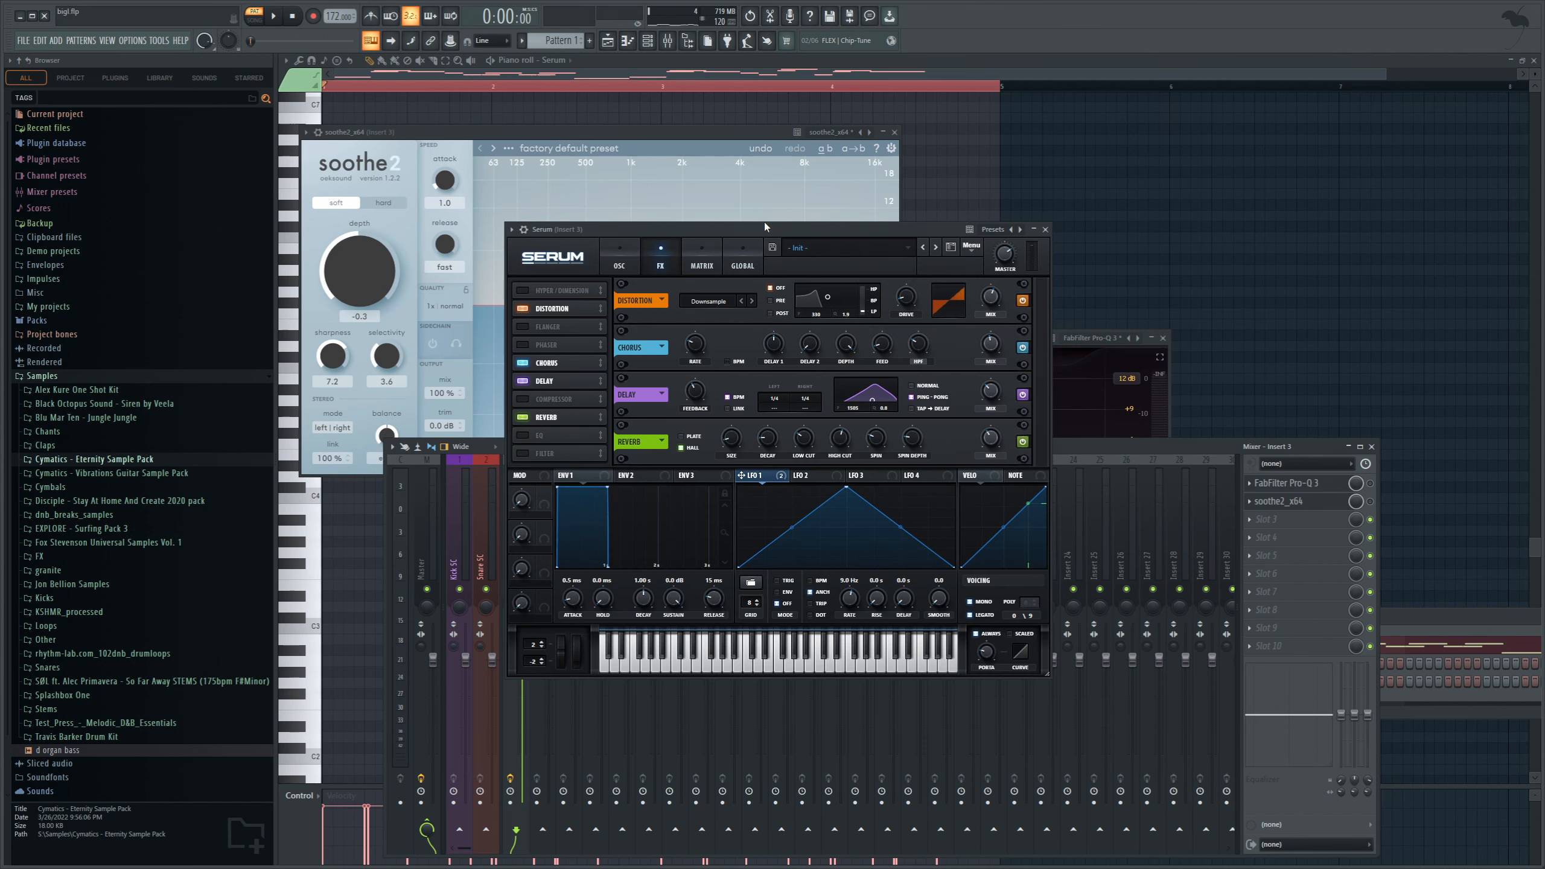
{"action": "left_click", "coordinate": [522, 307]}
{"action": "left_click", "coordinate": [522, 363]}
{"action": "left_click", "coordinate": [522, 381]}
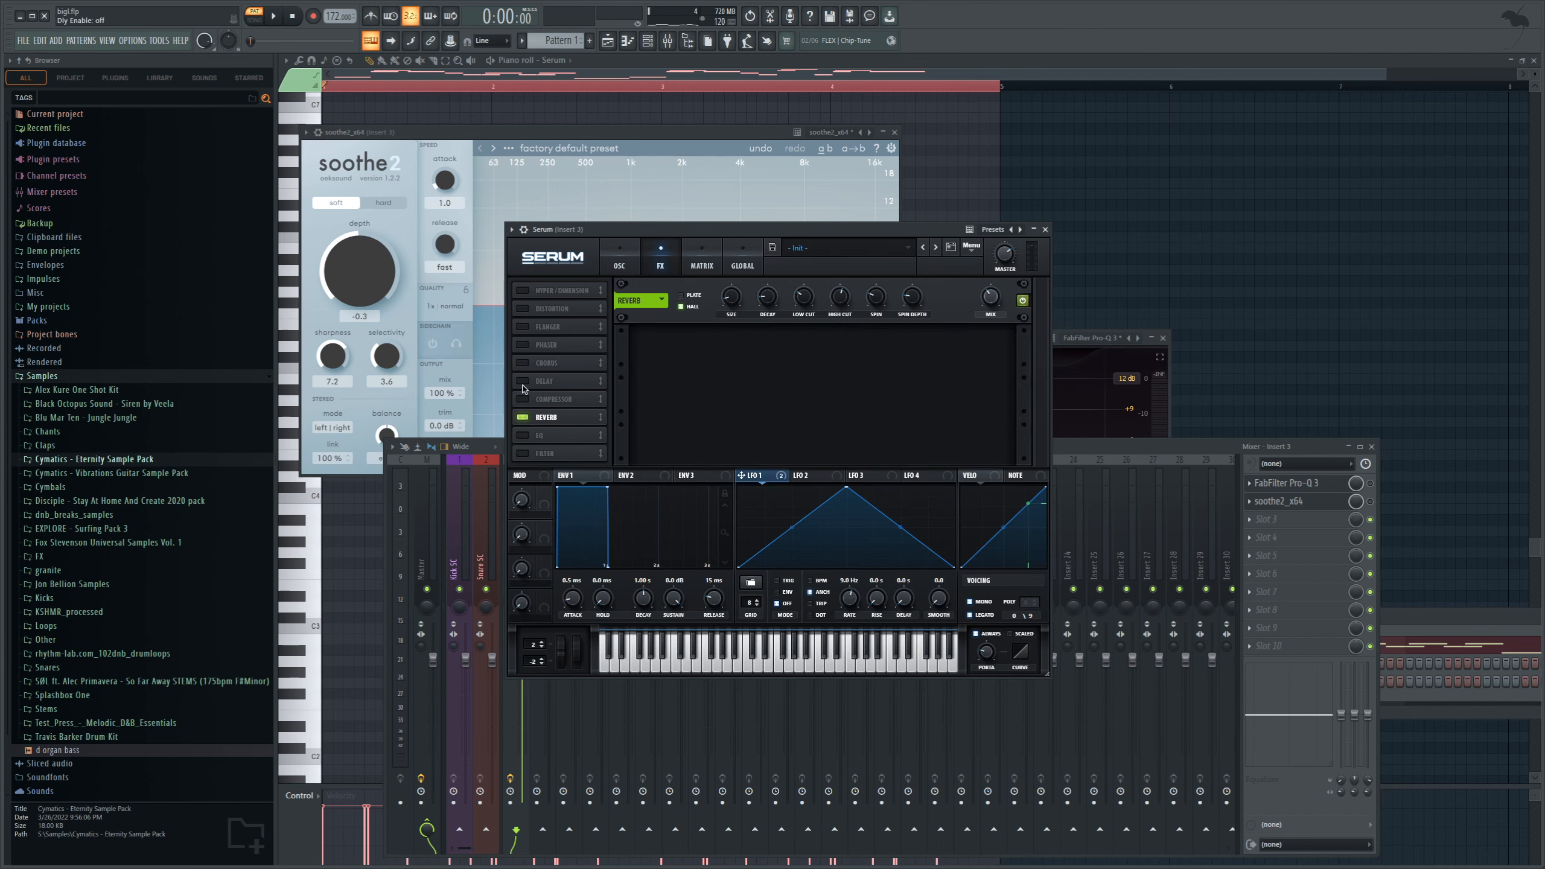
{"action": "left_click", "coordinate": [522, 418]}
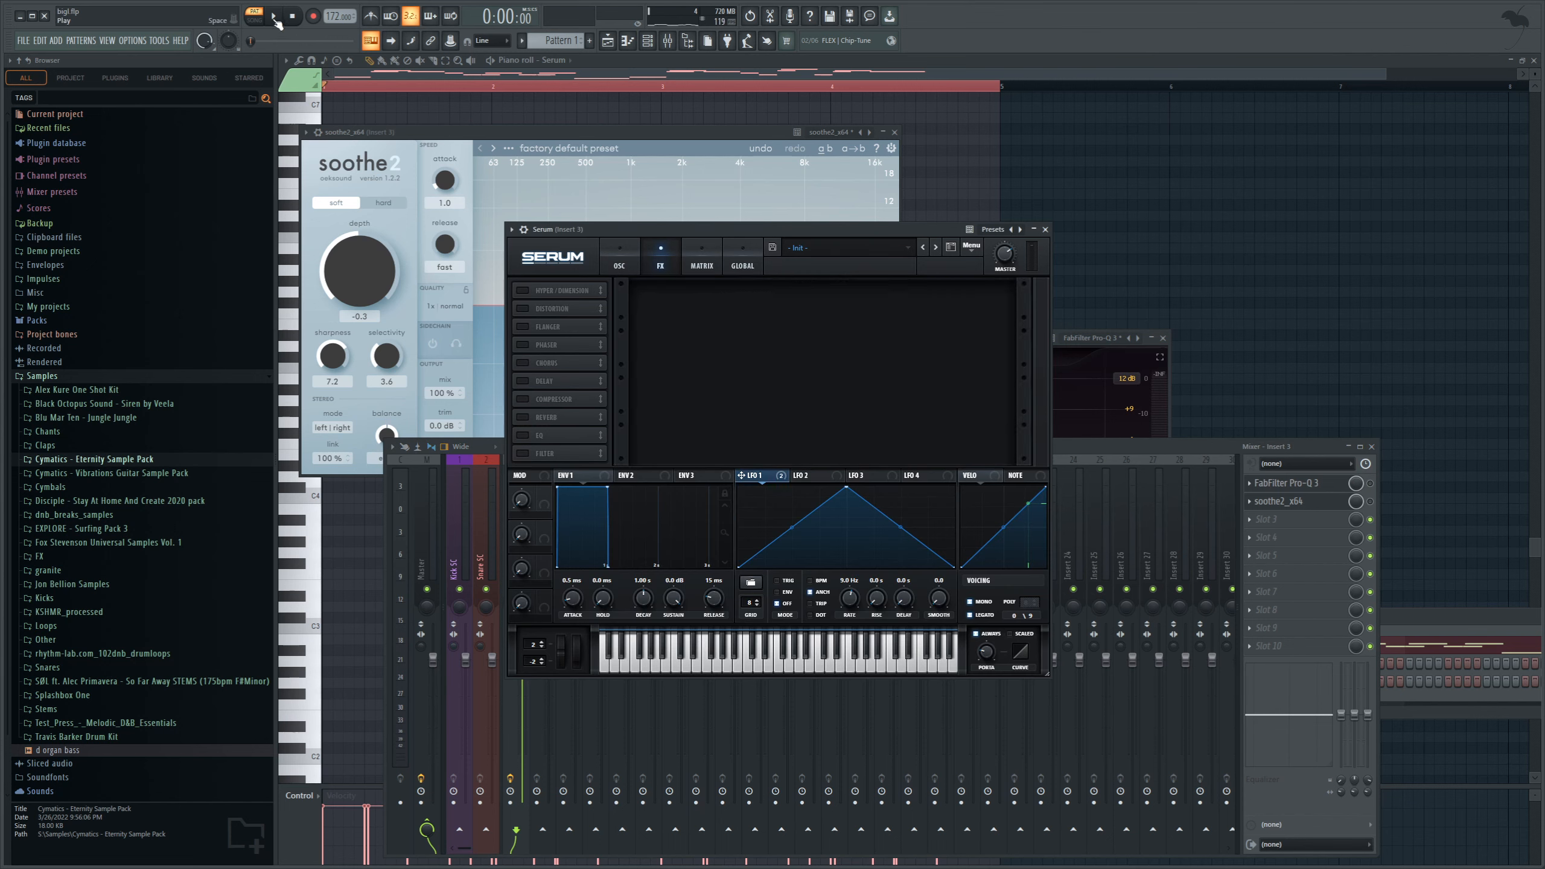
{"action": "left_click", "coordinate": [275, 17]}
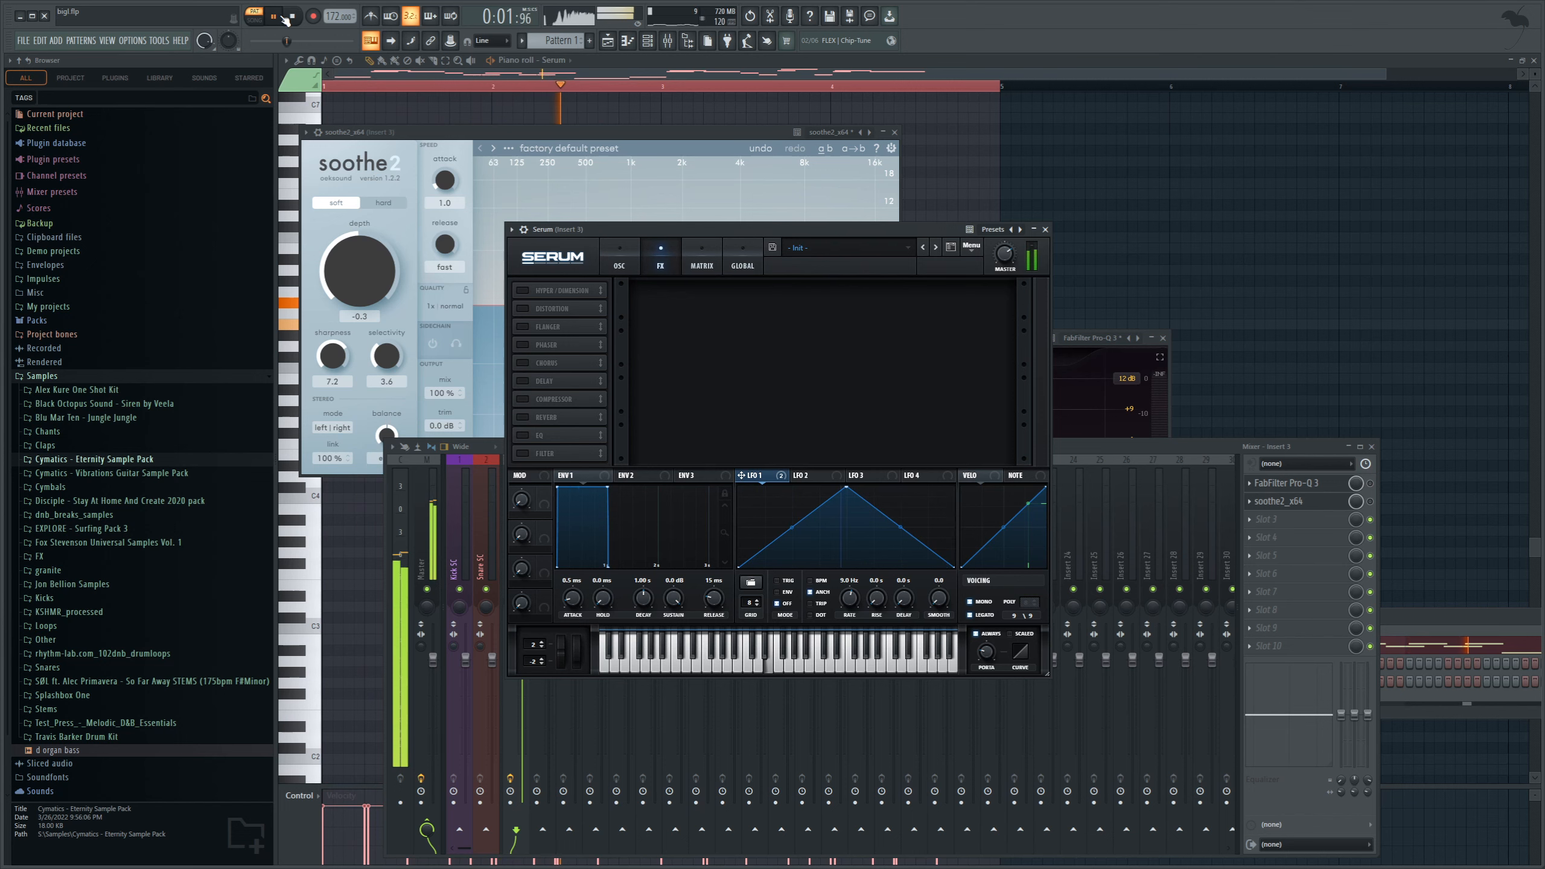
{"action": "left_click", "coordinate": [275, 17]}
Step: Re-enable Serum's effects, Pro-Q 3 and soothe2, and play the processed melody
{"action": "left_click", "coordinate": [522, 308]}
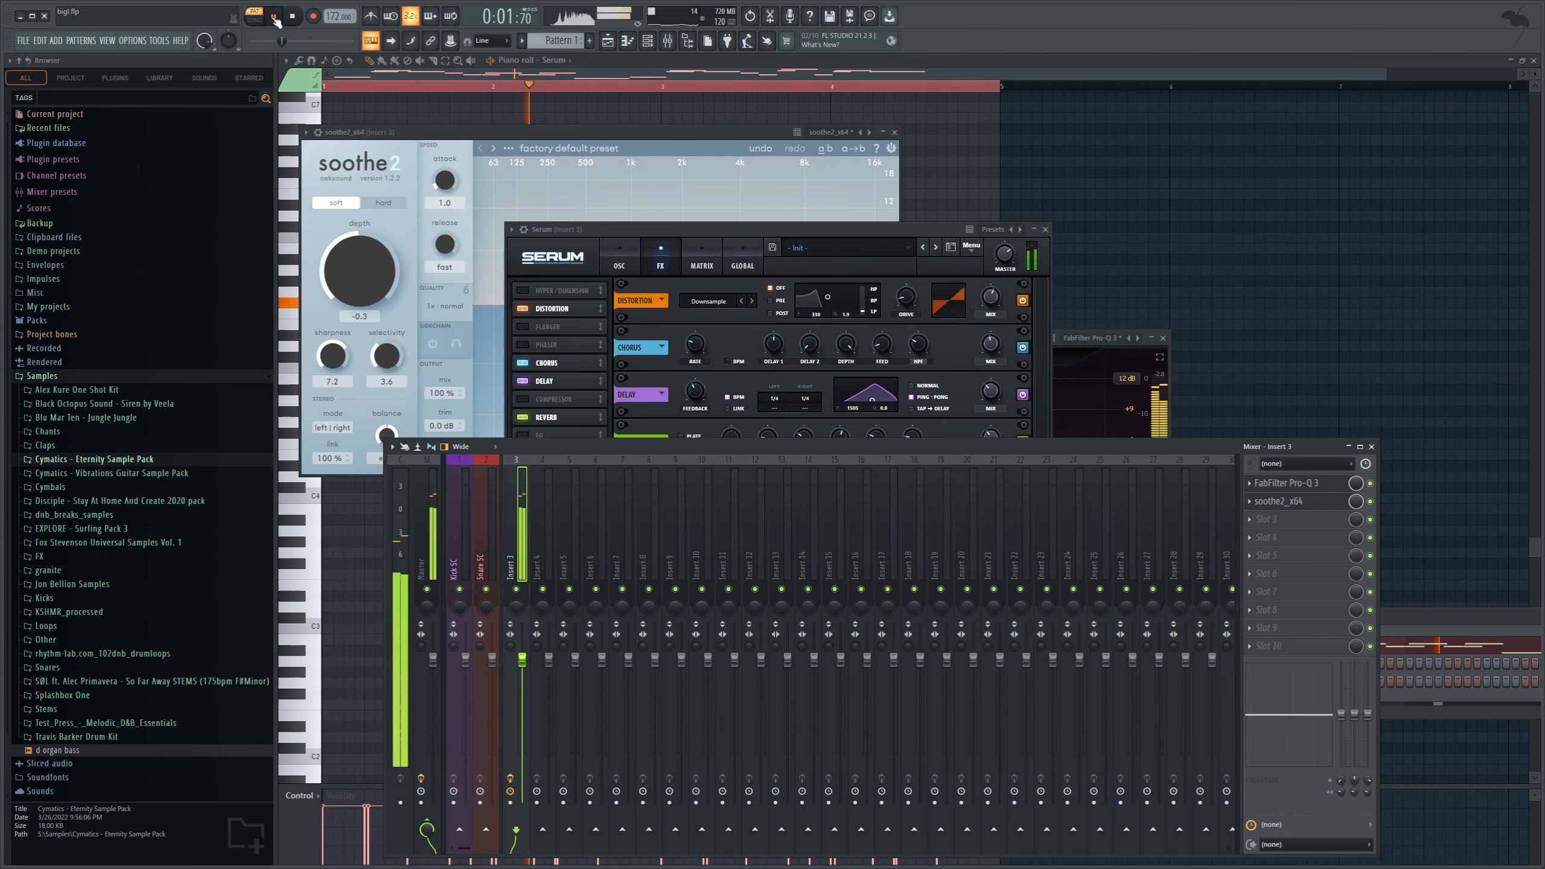
{"action": "key", "text": "space"}
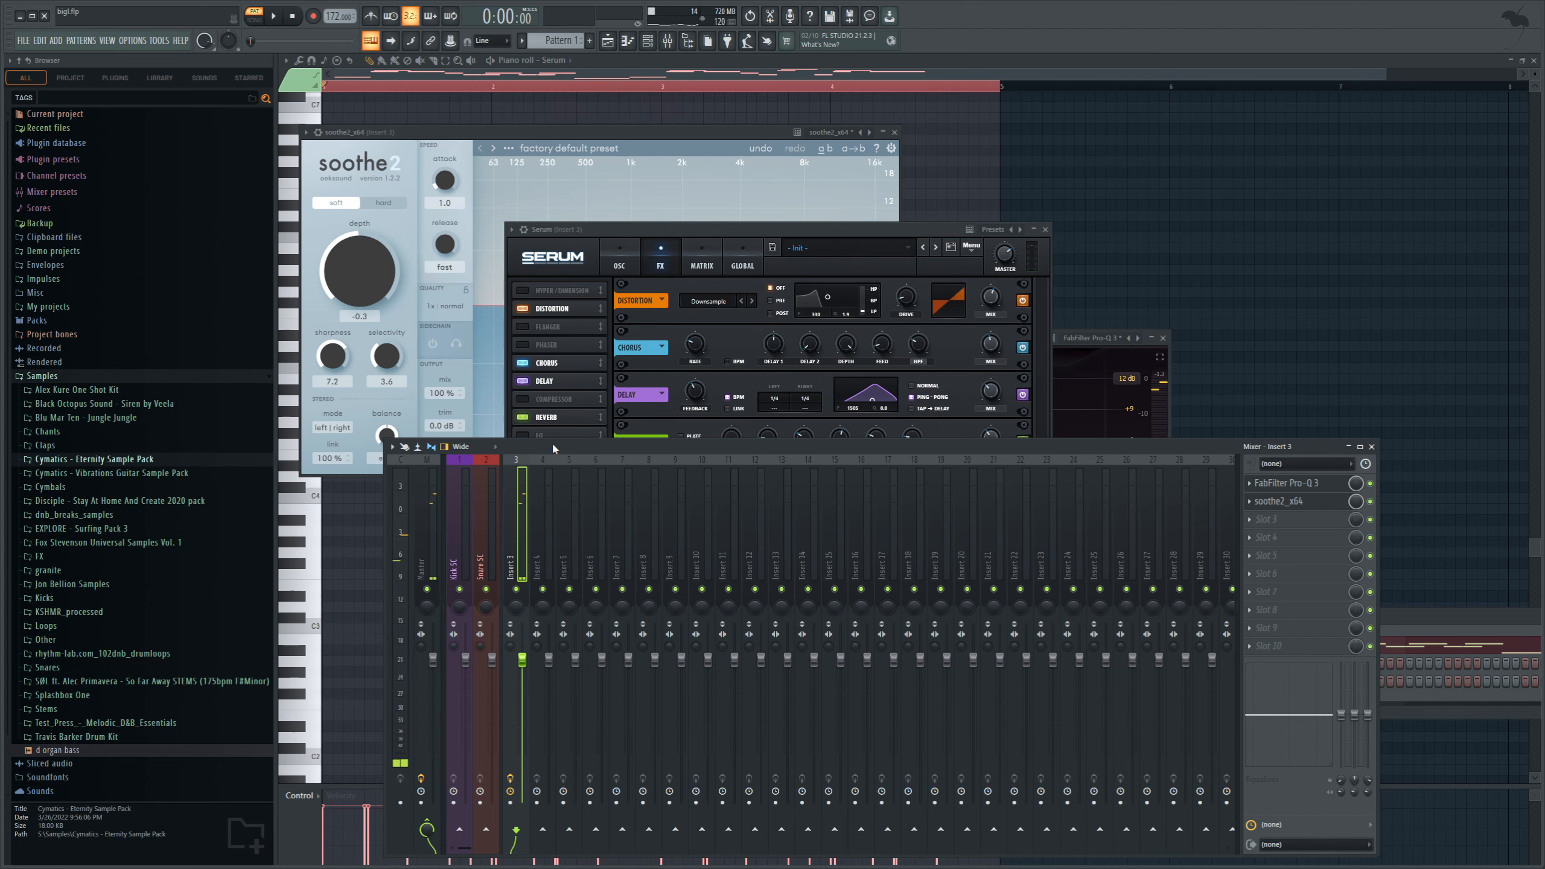